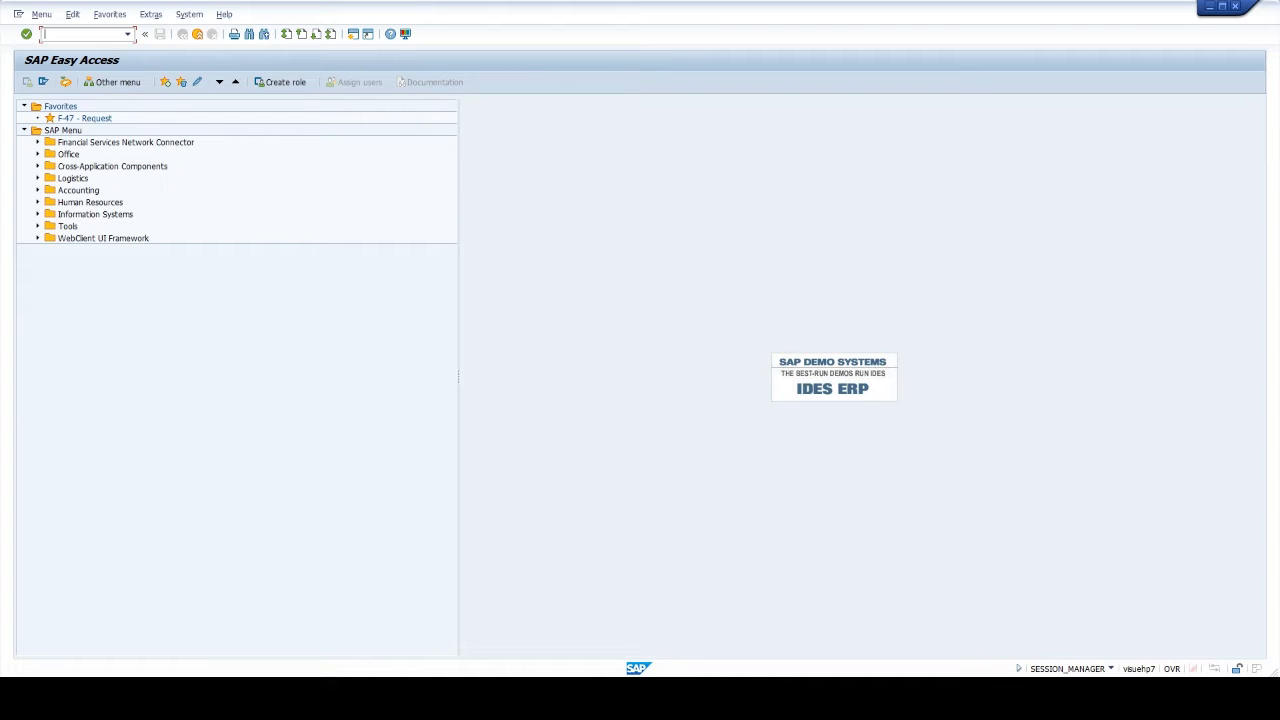
- Open transaction OBXR and the customer special G/L indicator A (Down payment) accounts for chart of accounts TIME
text(obxr)
key(Return)
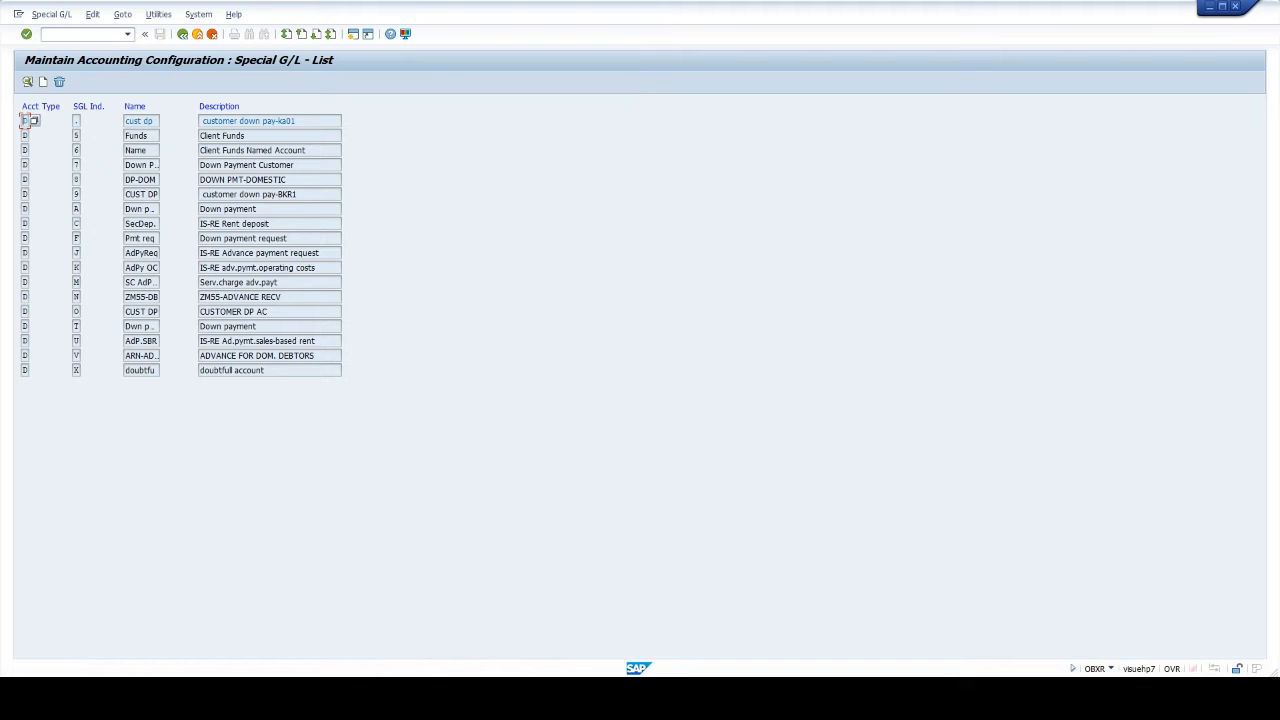
double_click(75, 210)
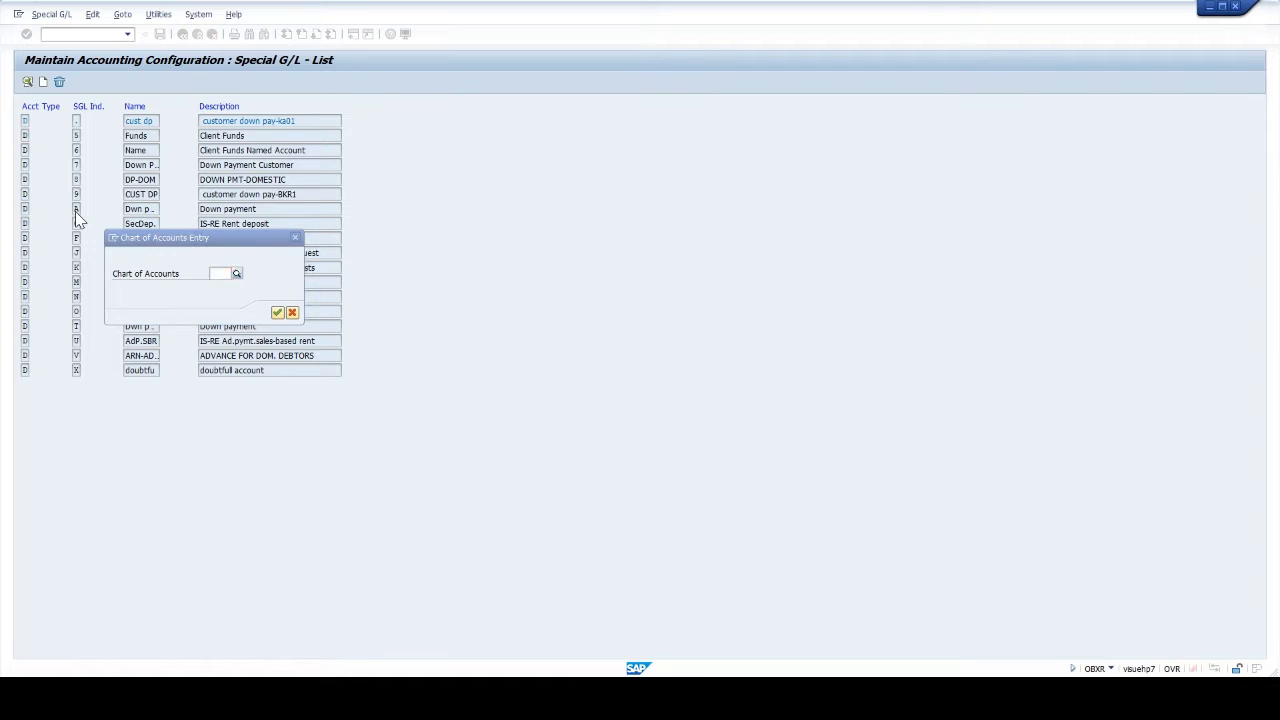
text(TIME)
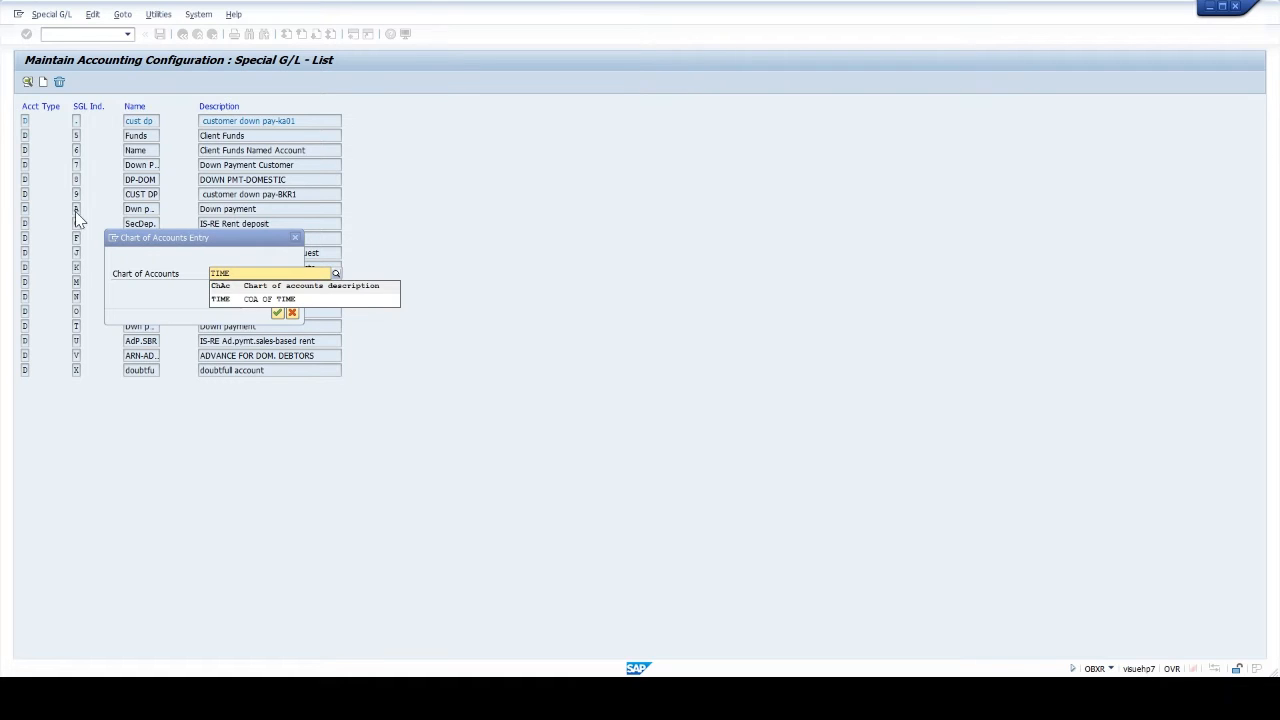
click(245, 299)
click(277, 313)
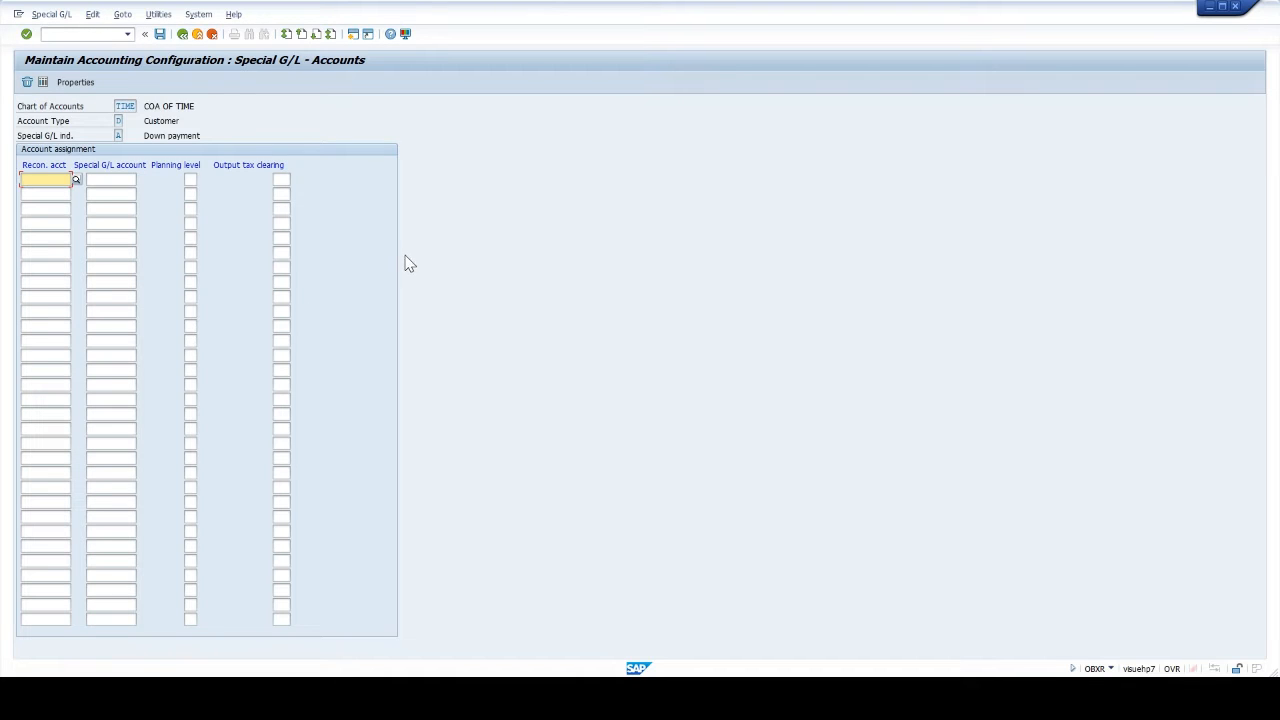
- Assign special G/L account 1604 to reconciliation account 2208 and save the configuration
text(2208)
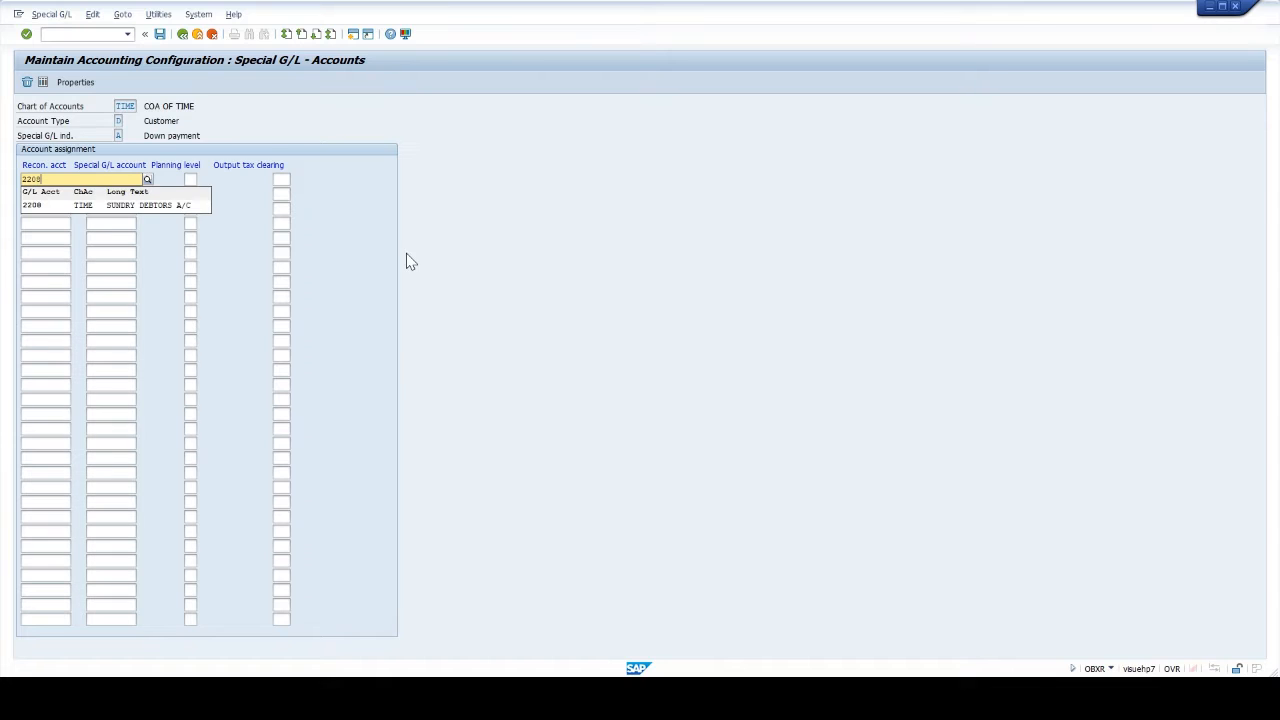
click(165, 206)
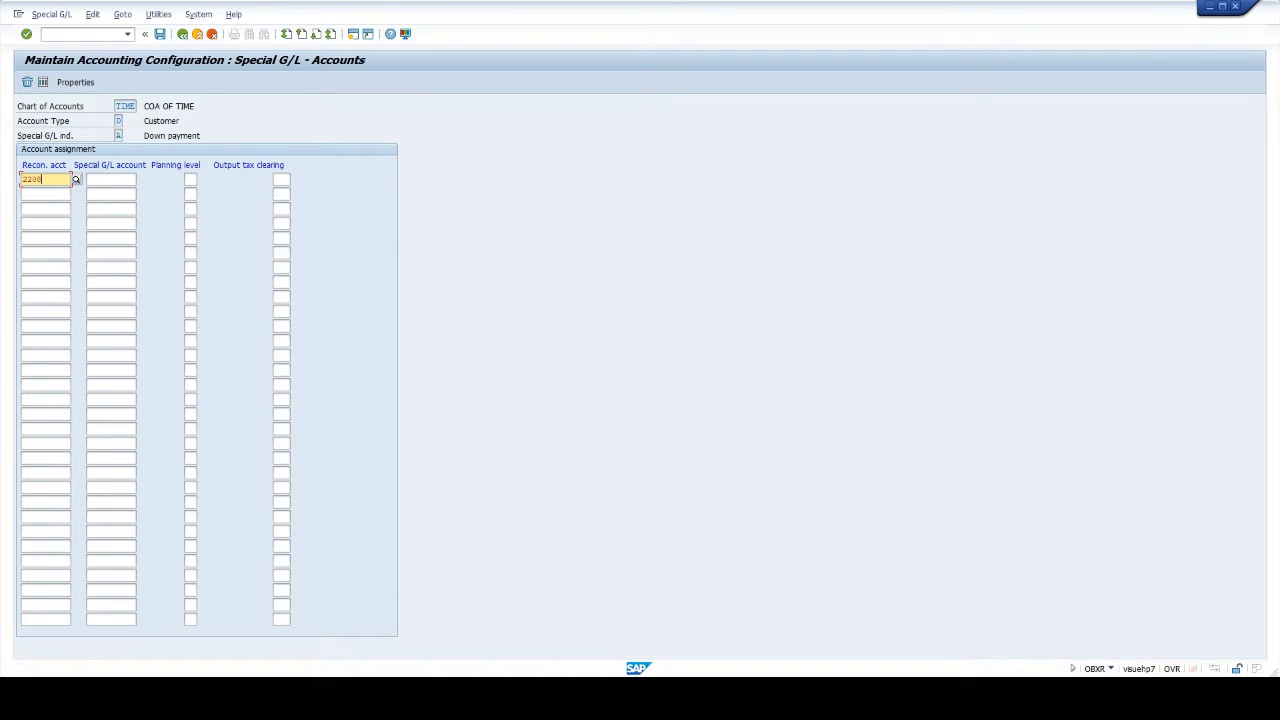
key(Tab)
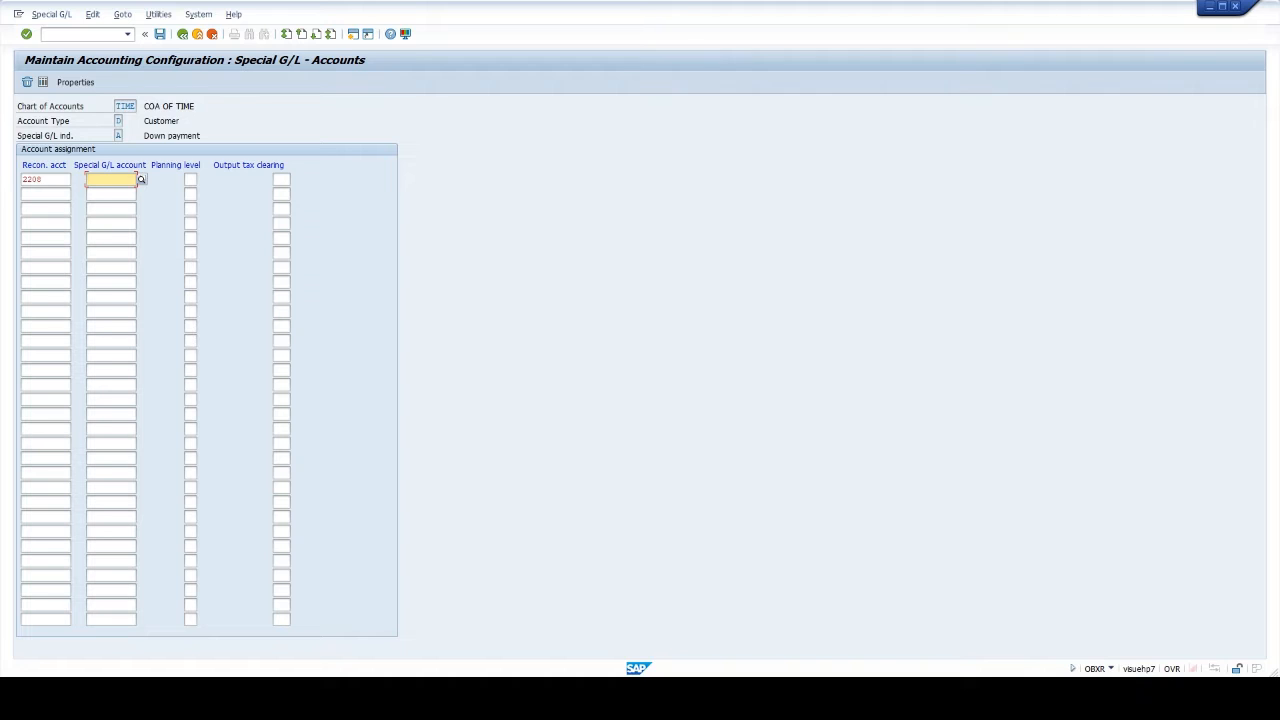
text(1604)
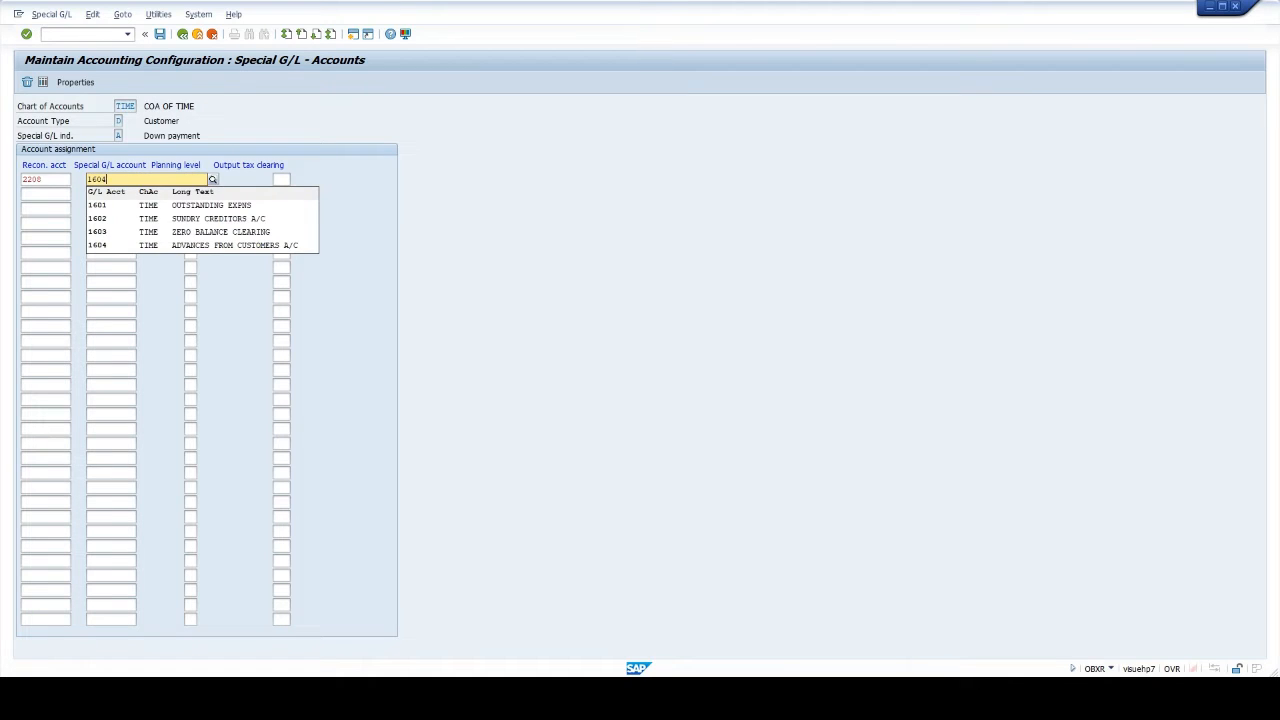
click(168, 206)
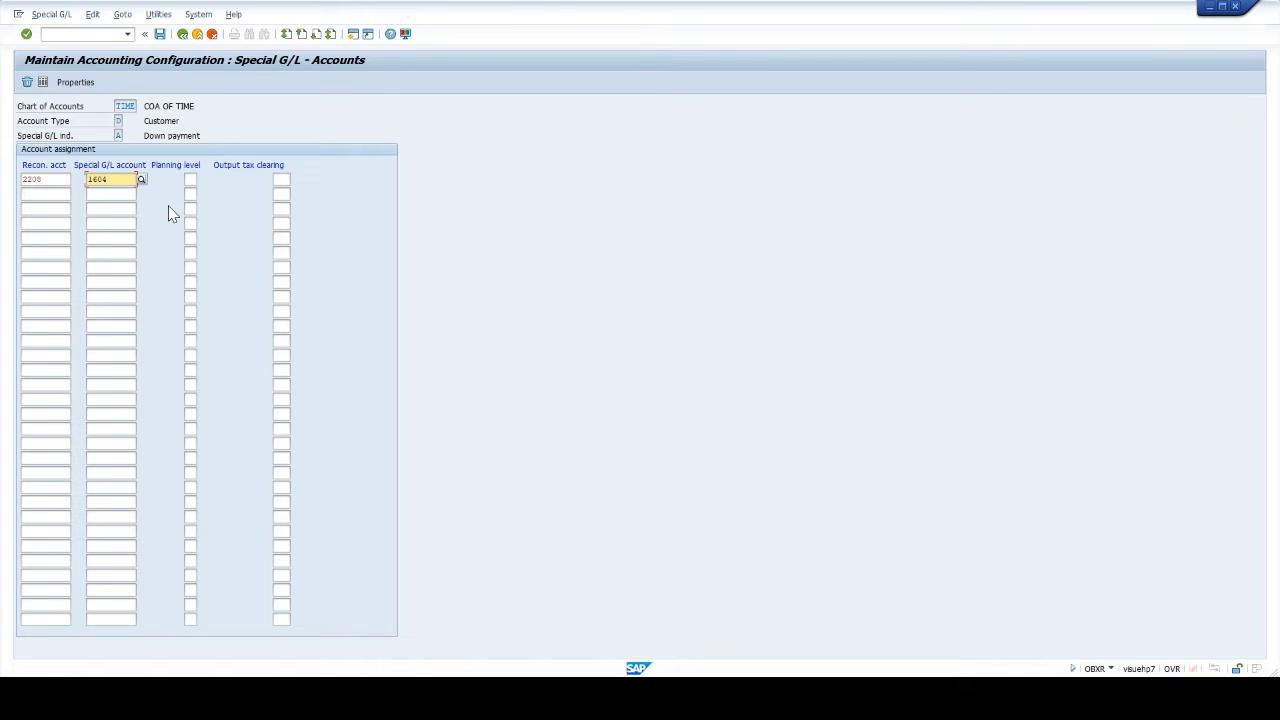
click(160, 35)
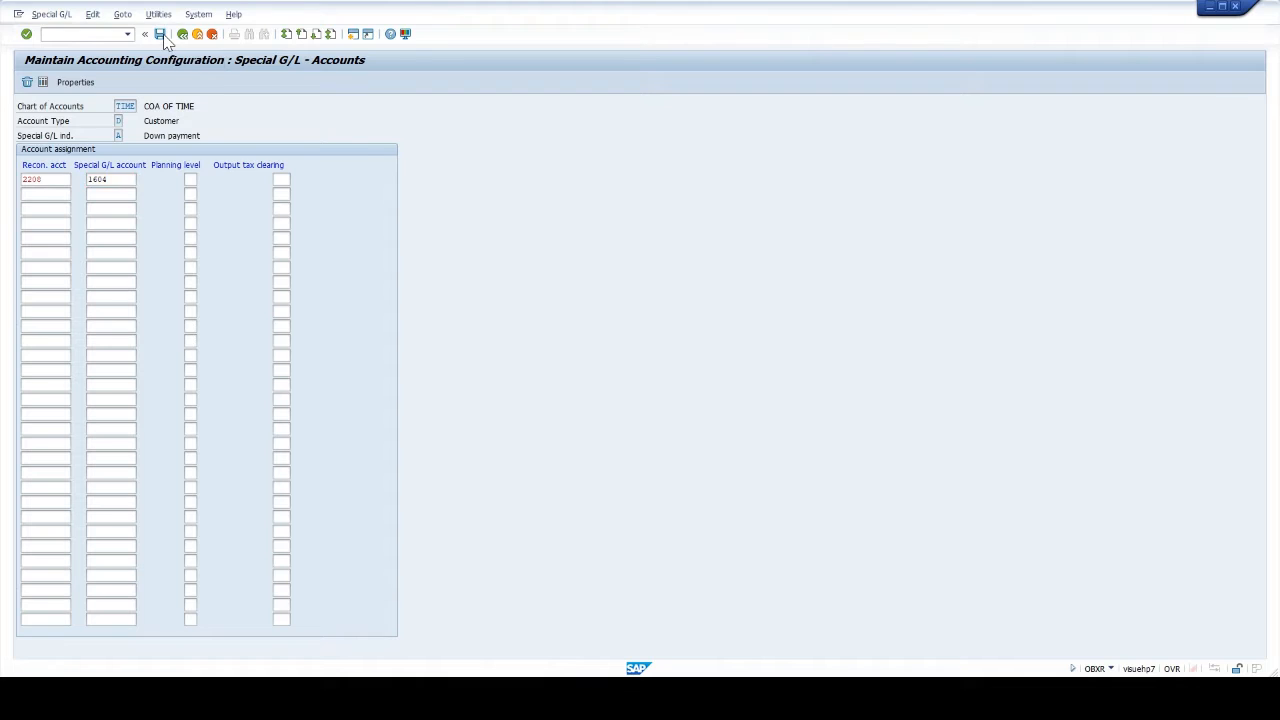
click(200, 224)
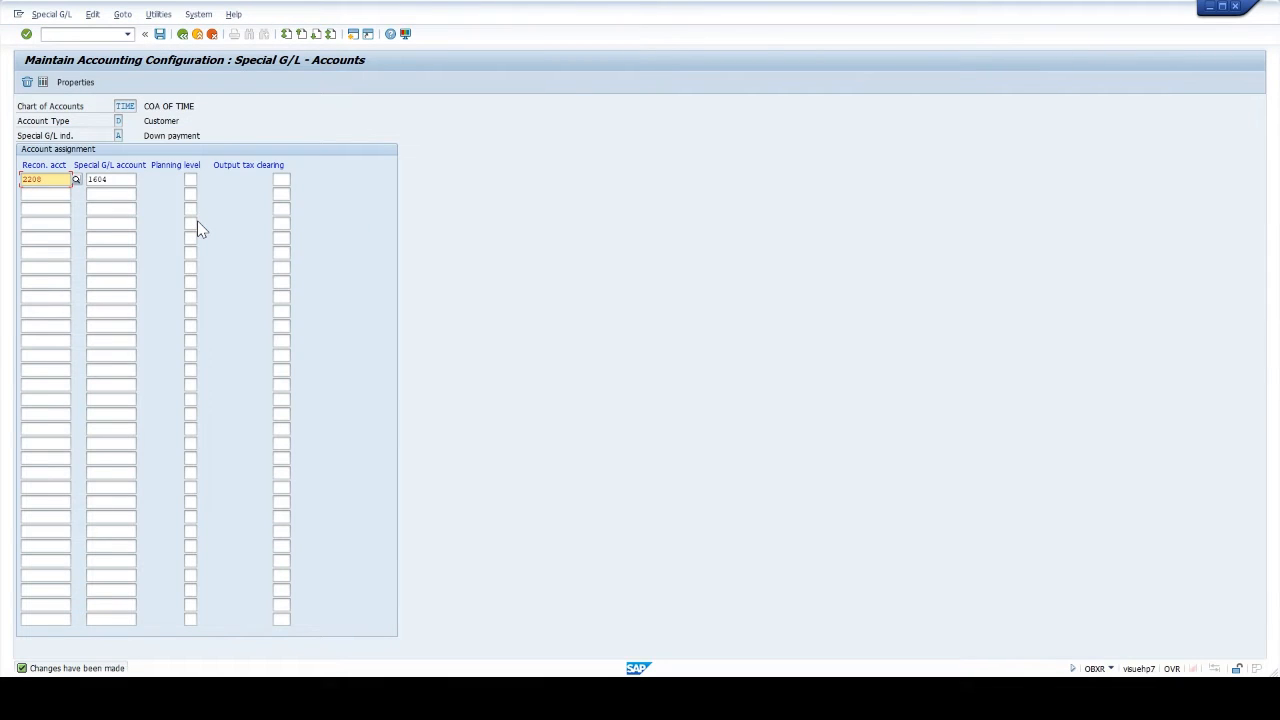
- Open transaction F-29 and enter document date 15.11.2023 and company code TIME in the down payment header
click(42, 34)
text(/NF-29)
key(Return)
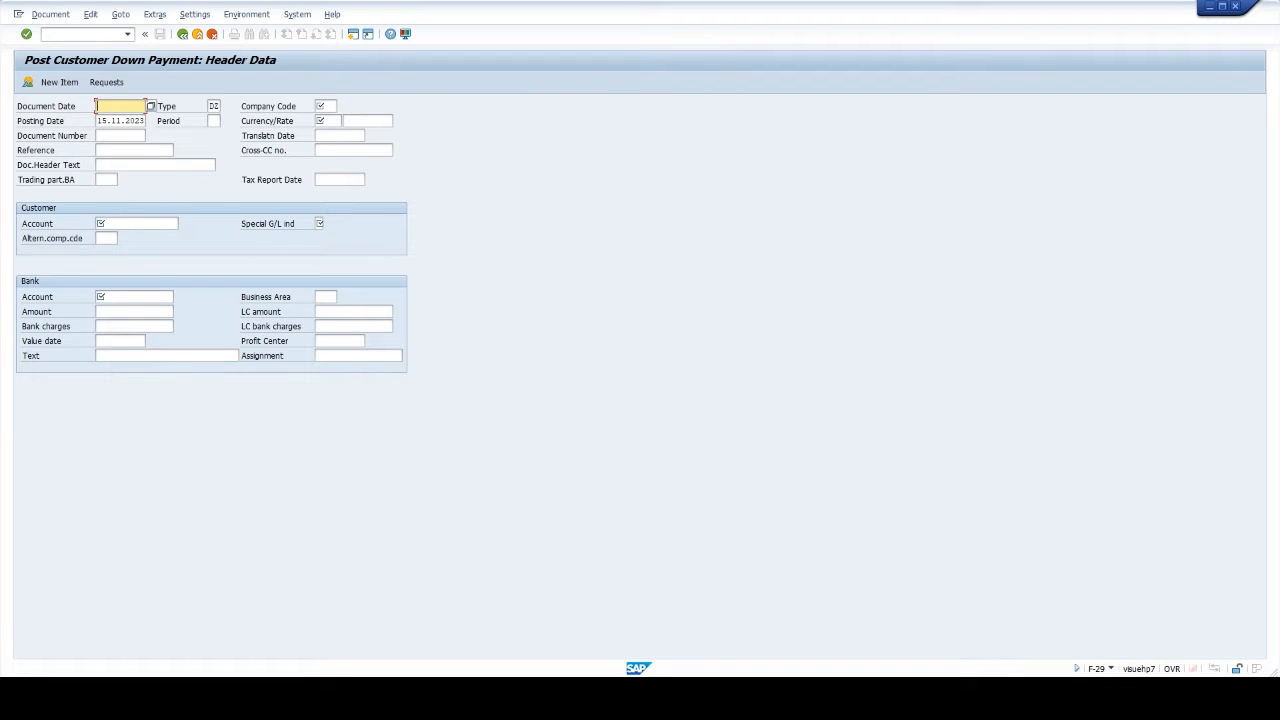
click(122, 119)
click(325, 106)
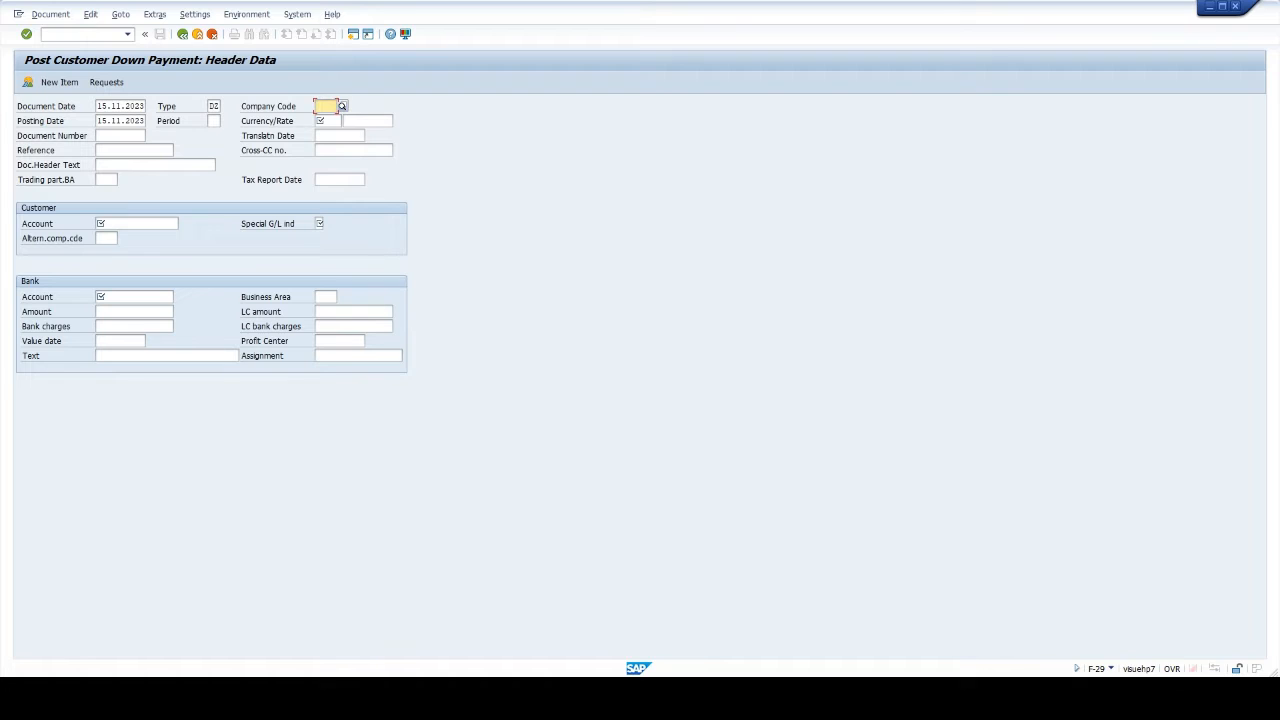
text(TIME)
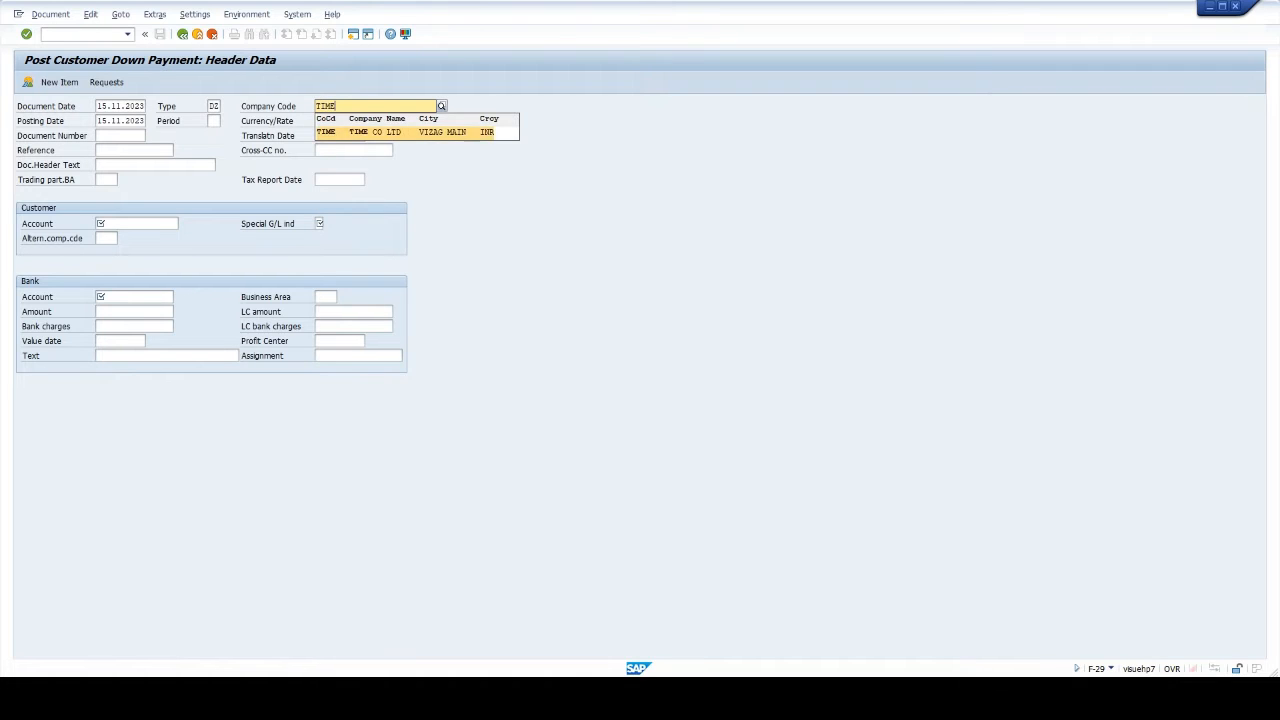
key(Return)
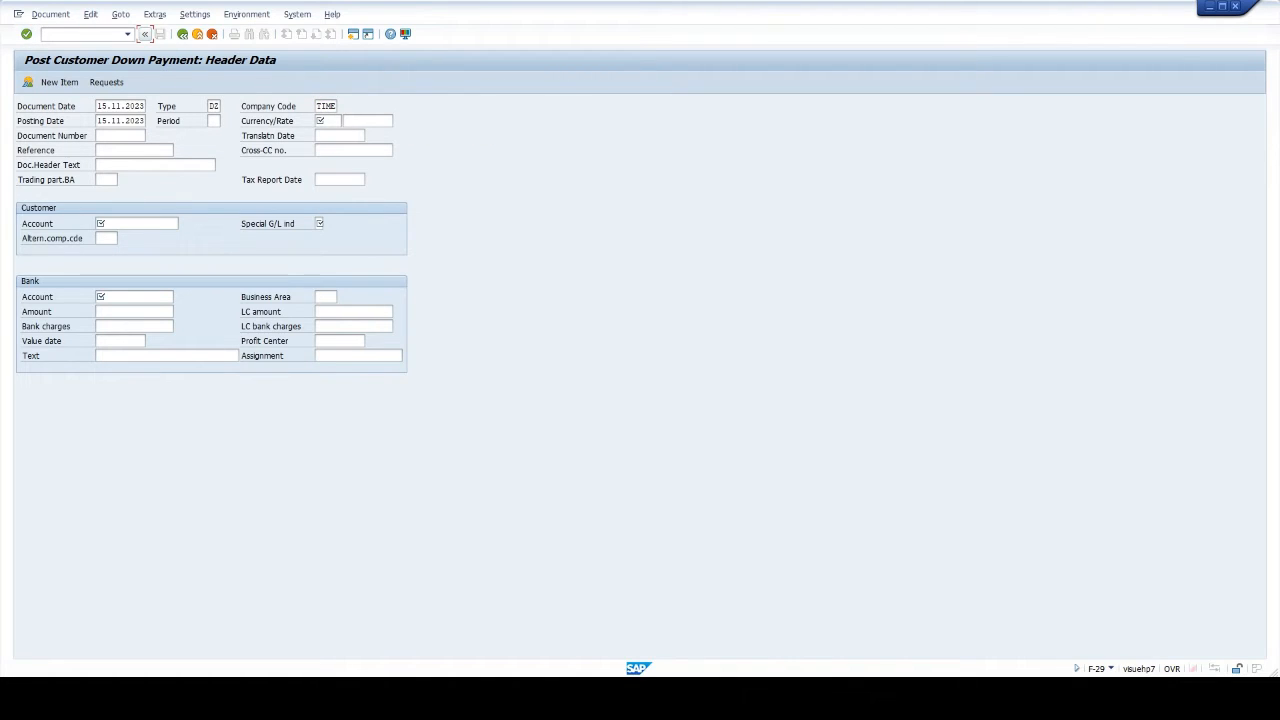
- Set the down payment's currency to INR and its document header text to DOWN PMT
click(330, 120)
text(INR)
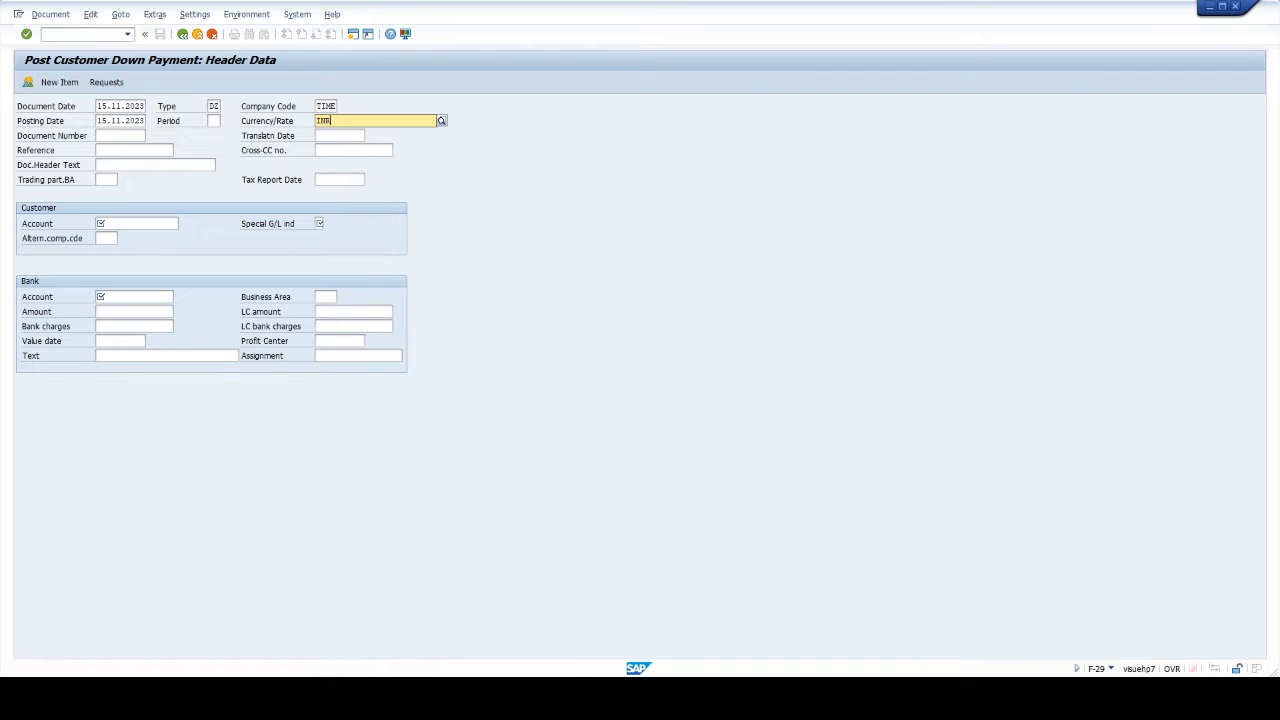
key(Down)
key(Return)
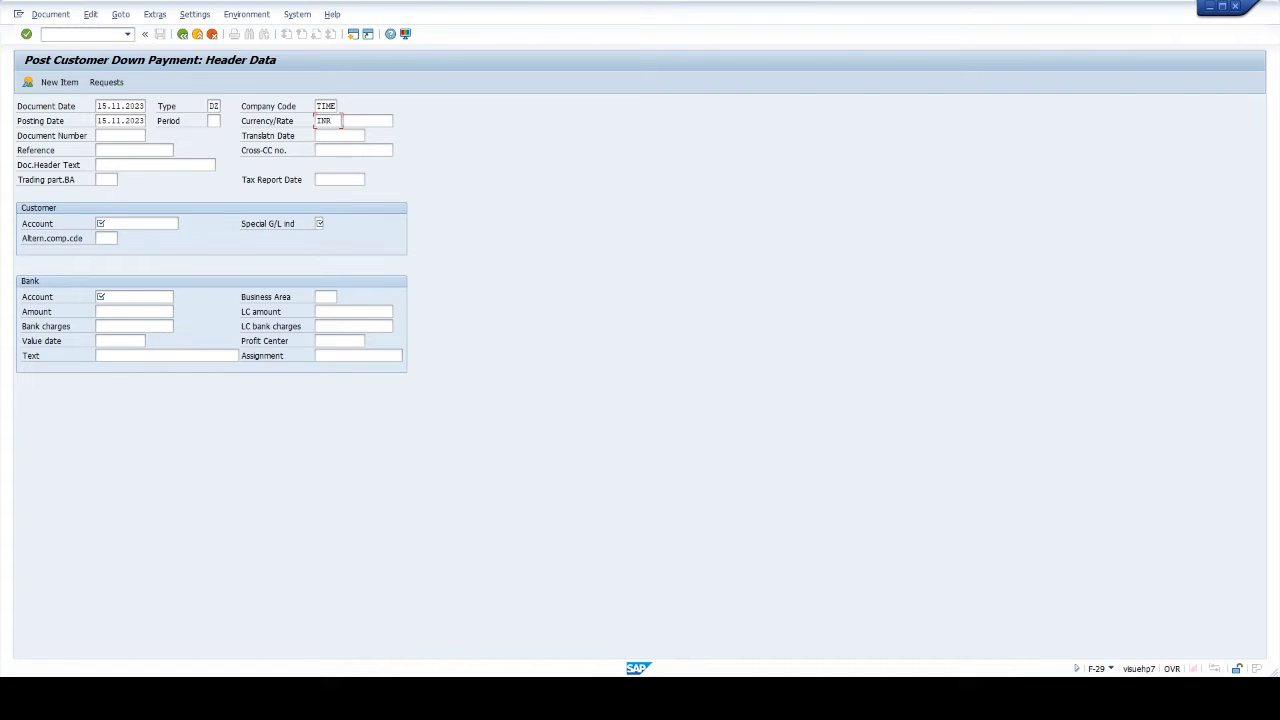
click(153, 165)
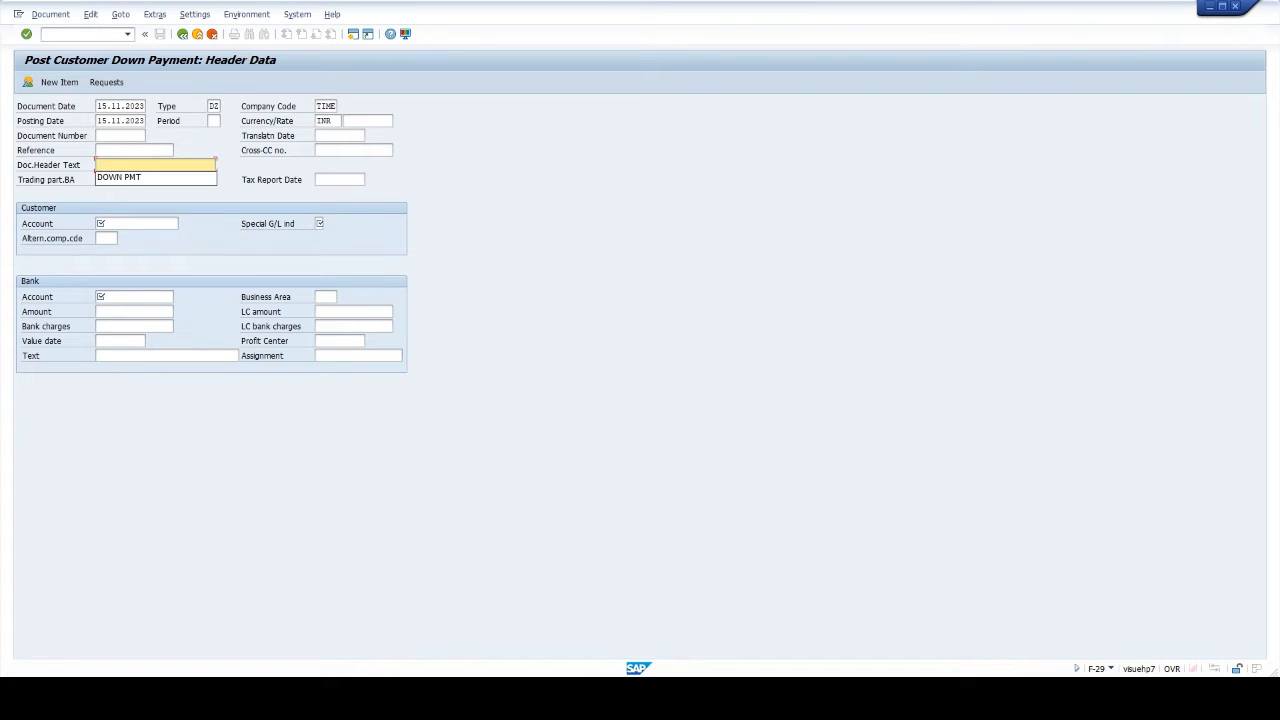
click(174, 177)
- Enter the customer's account number and set special G/L indicator A for customer down payment
click(165, 223)
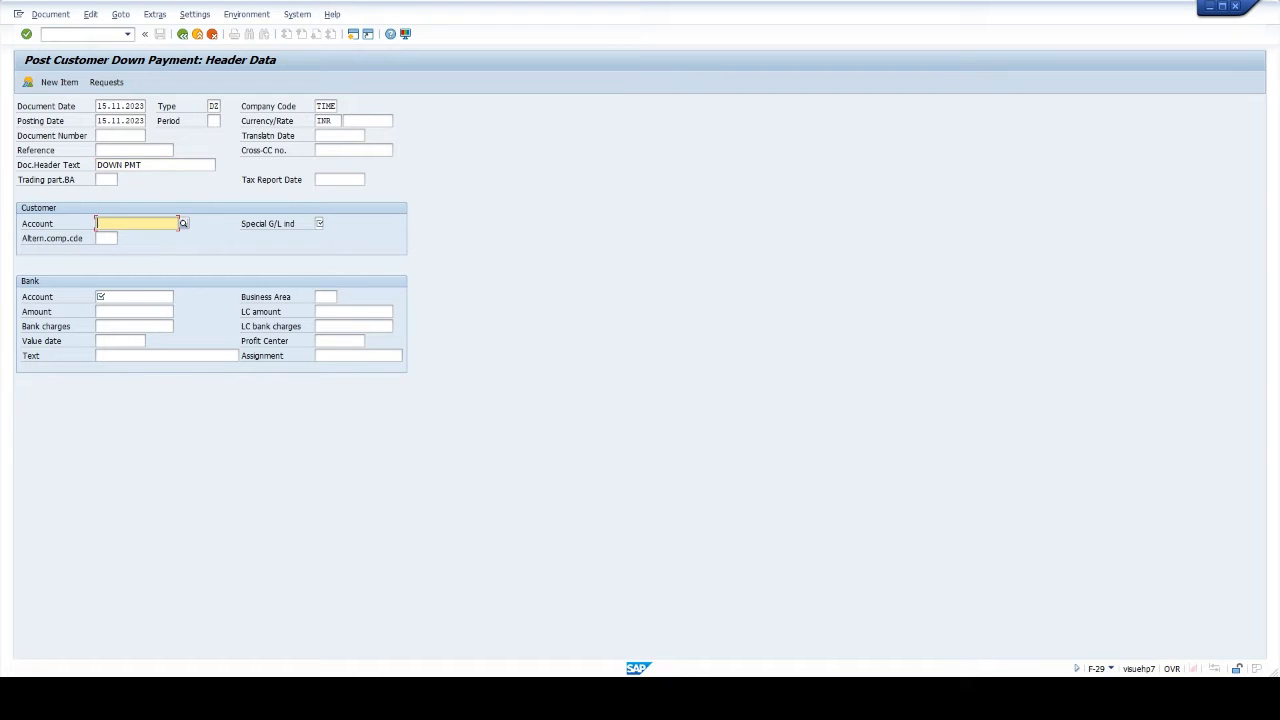
text(701)
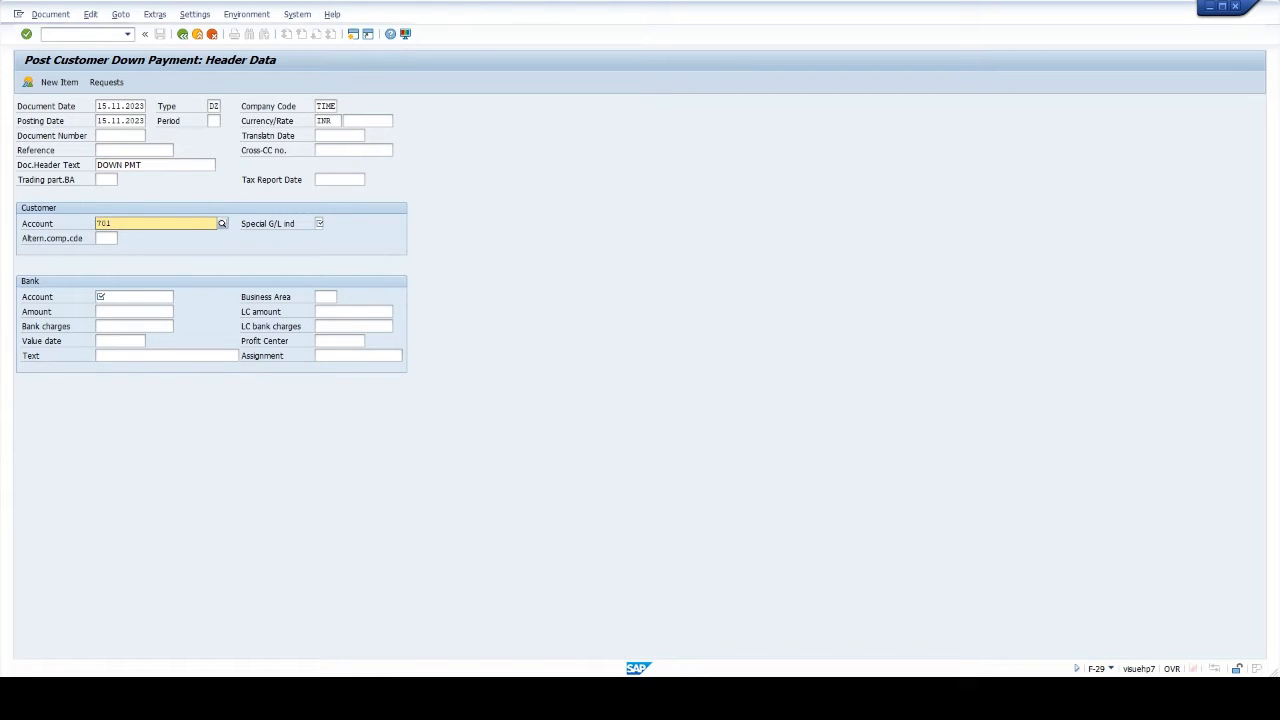
click(165, 250)
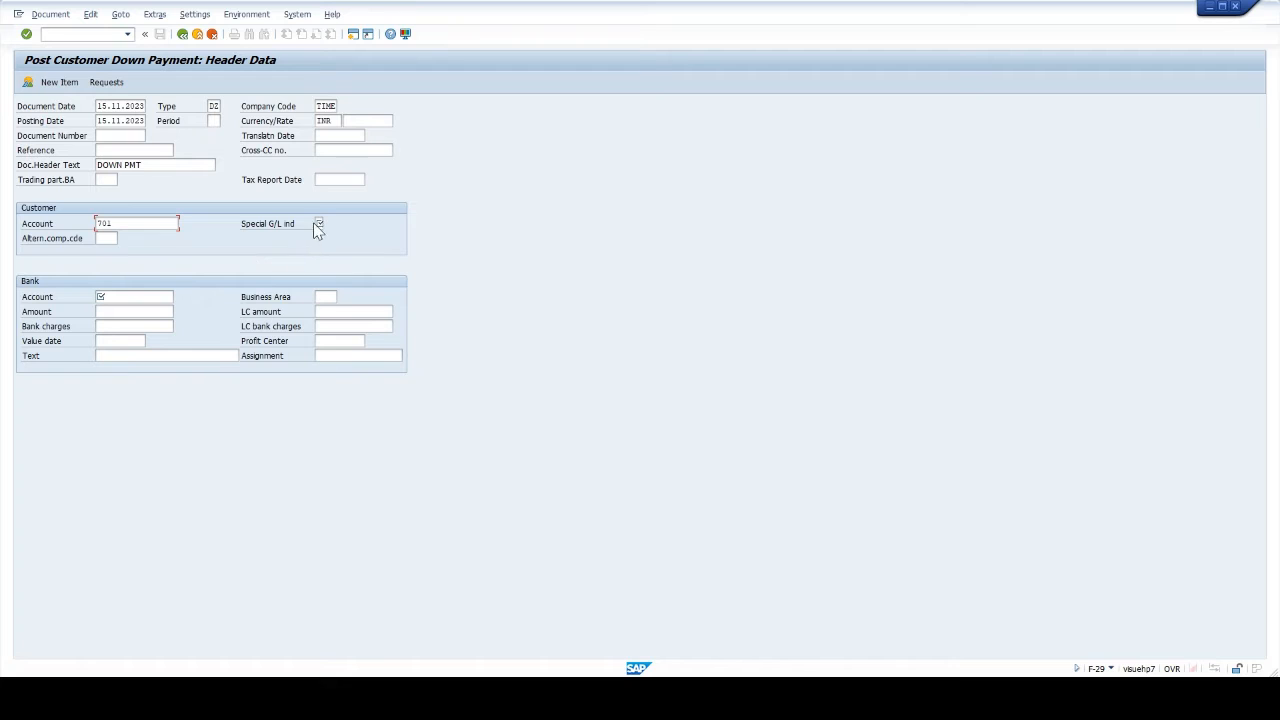
click(318, 224)
text(A)
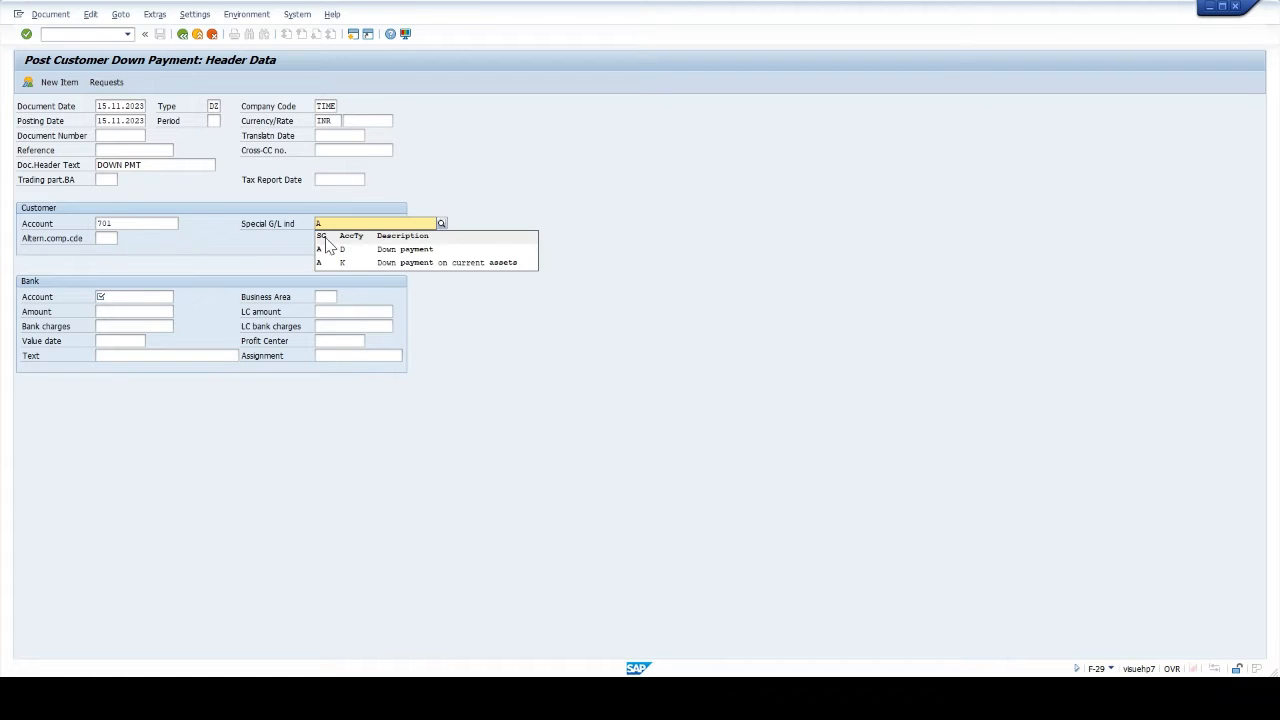
click(327, 249)
- Fill in the bank data with G/L account 2205, business area TIME, amount 50000 and text DOWN PAYMENT, and proceed to the customer item
click(134, 297)
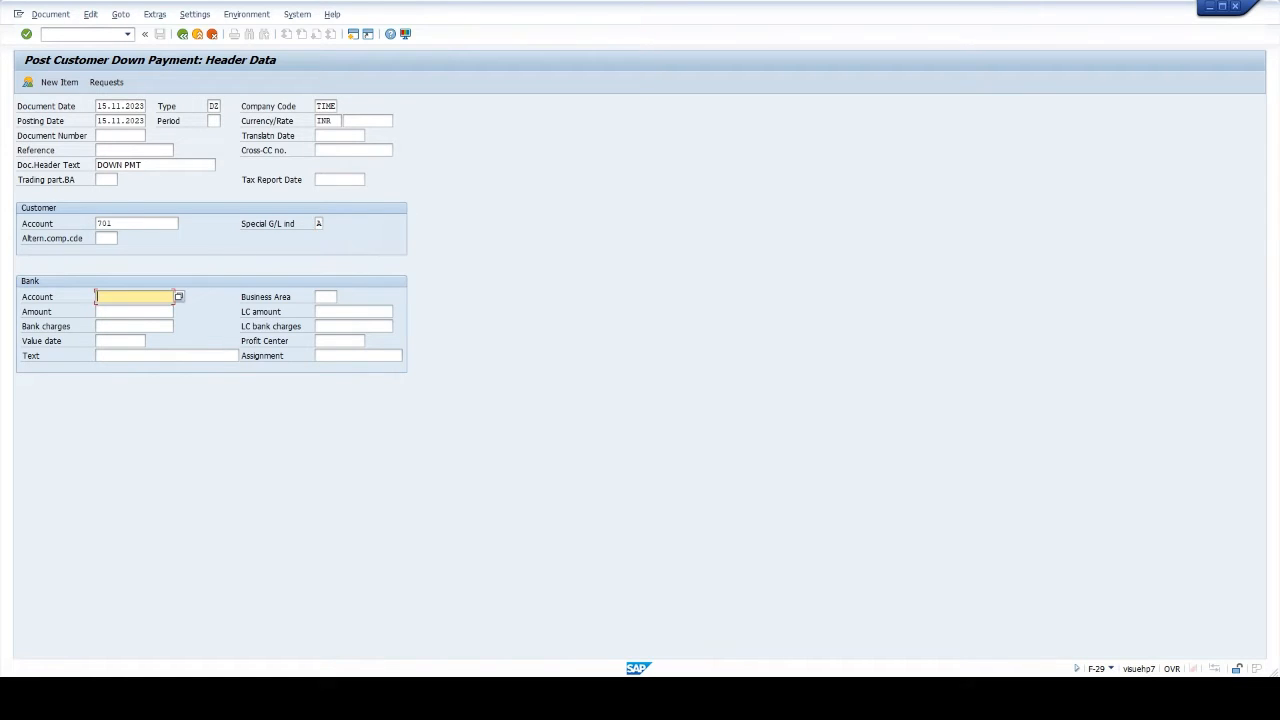
text(2205)
key(Tab)
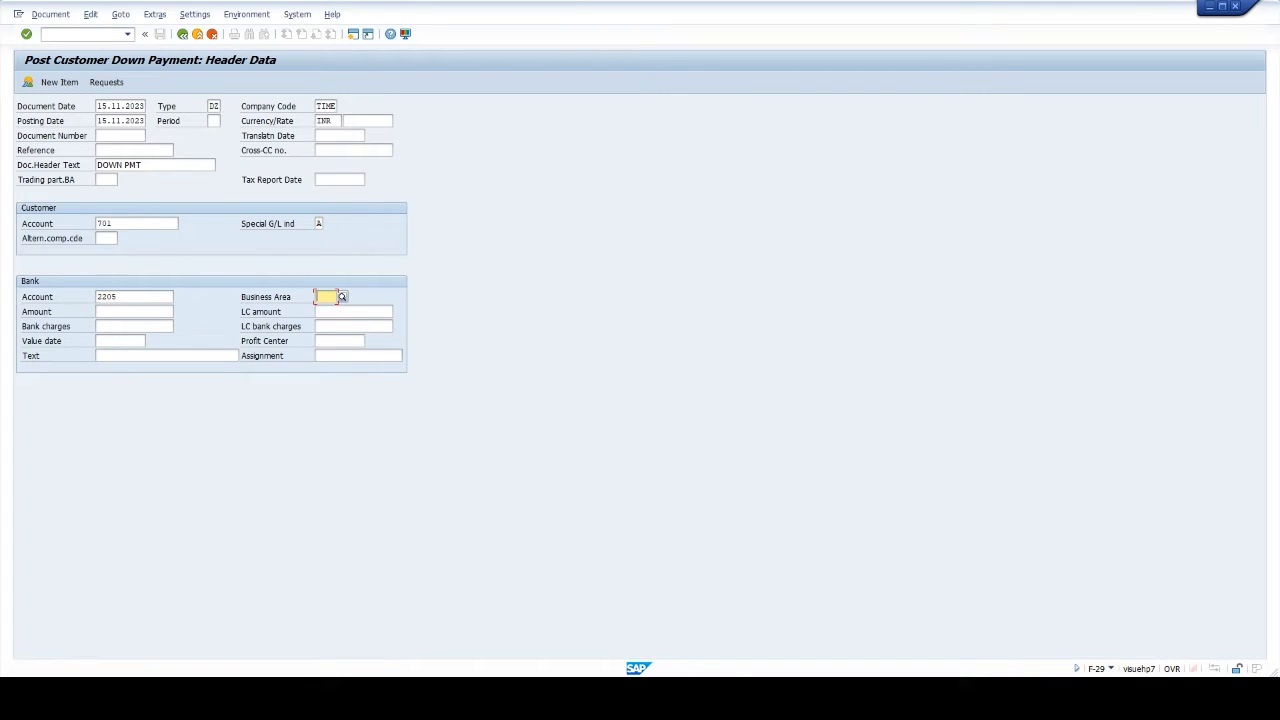
text(TIME)
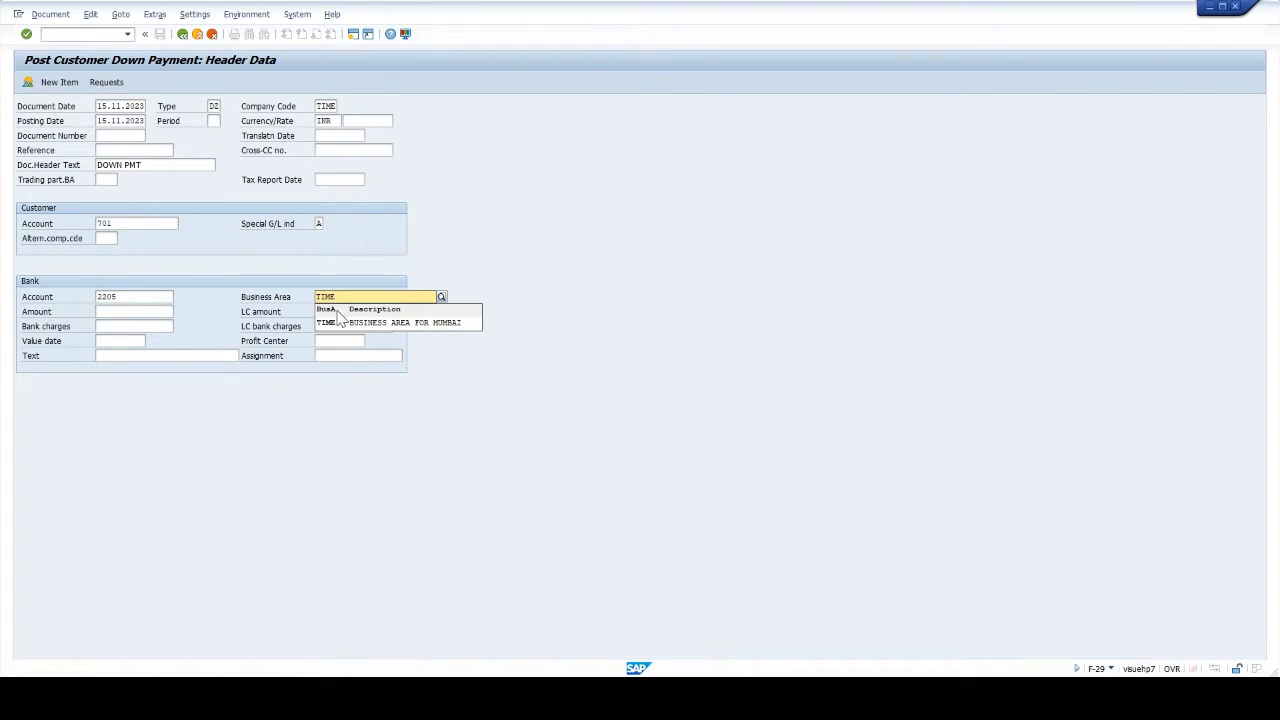
key(Tab)
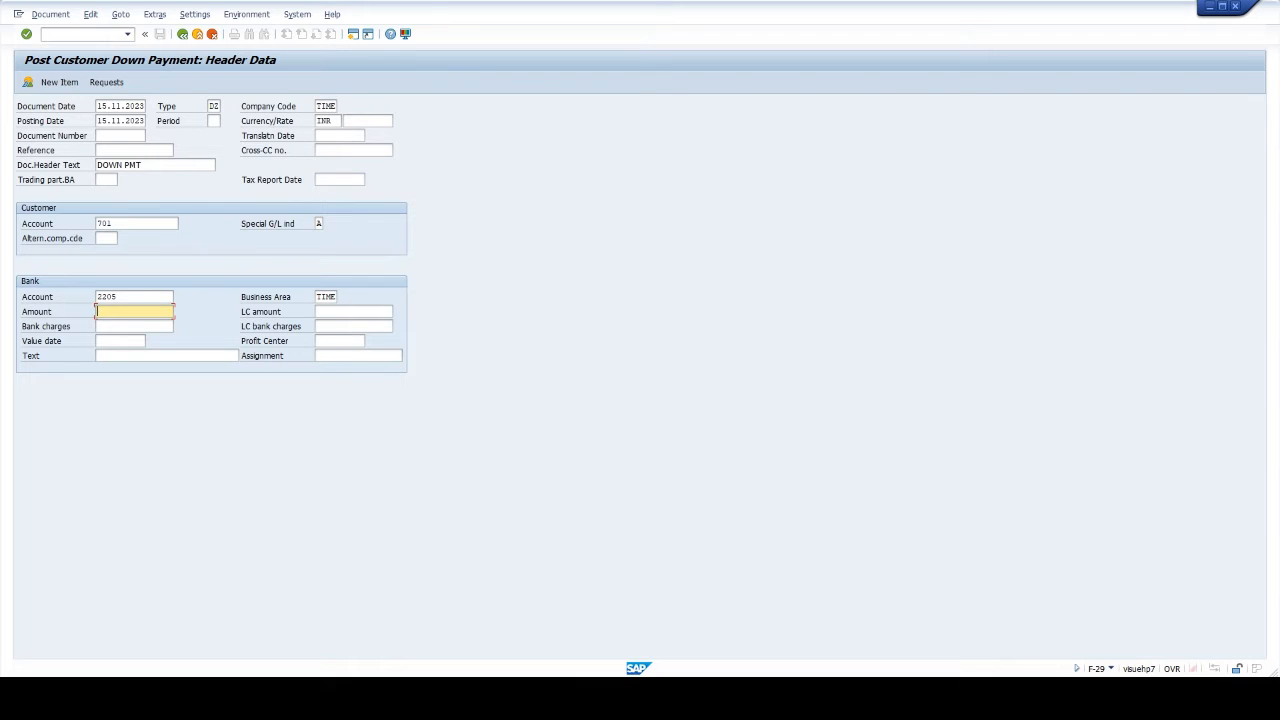
text(50000)
click(238, 356)
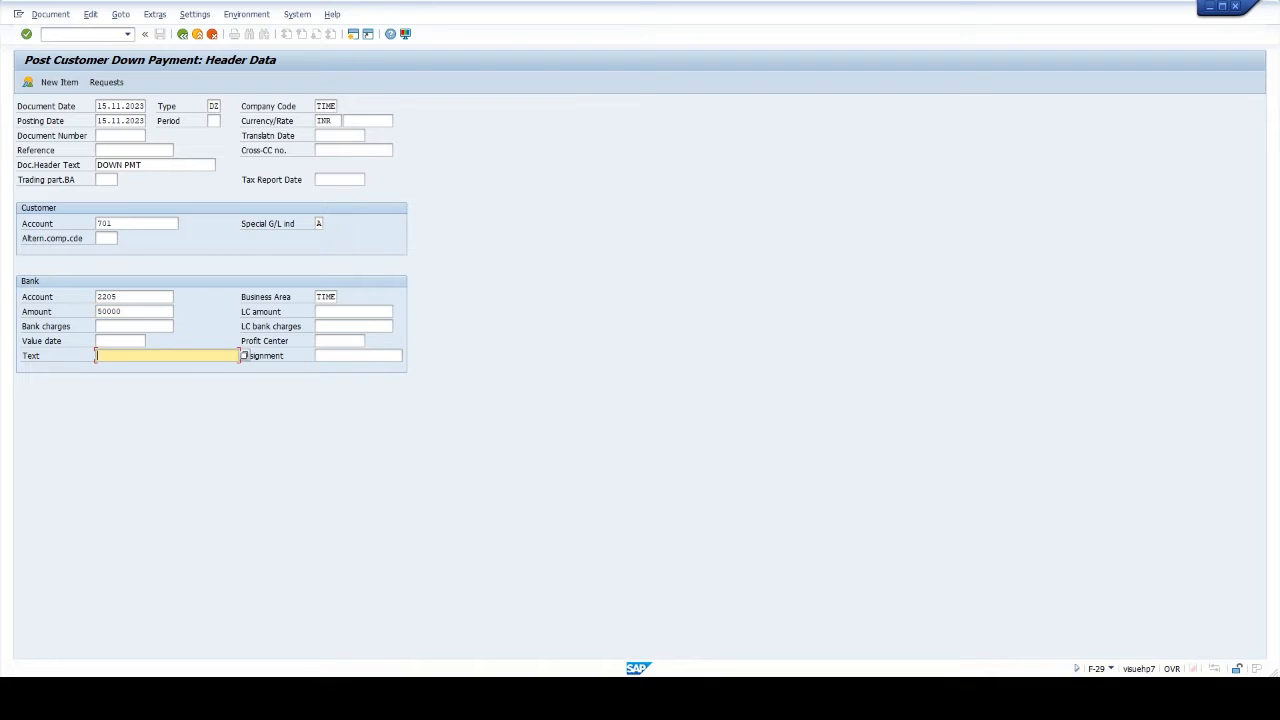
text(DOWN PAYMENT)
key(Return)
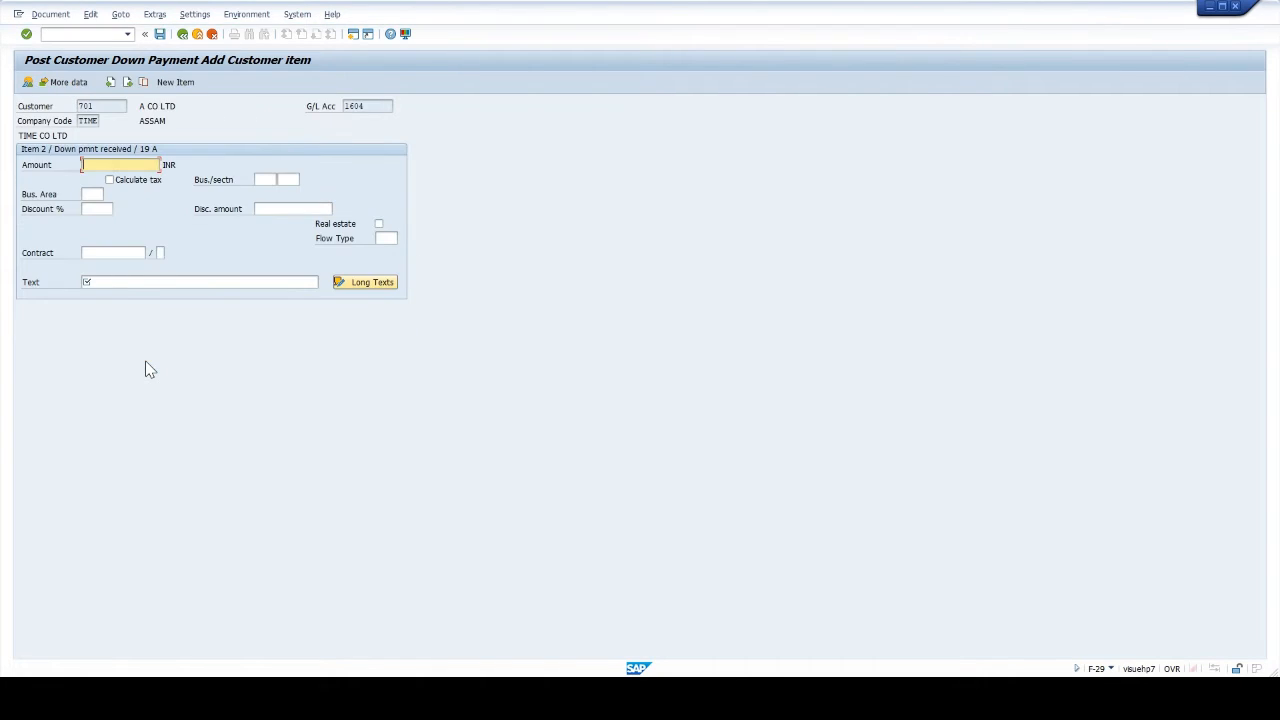
- Complete the customer item with amount *, business area TIME and text +
text(4)
key(Tab)
key(Tab)
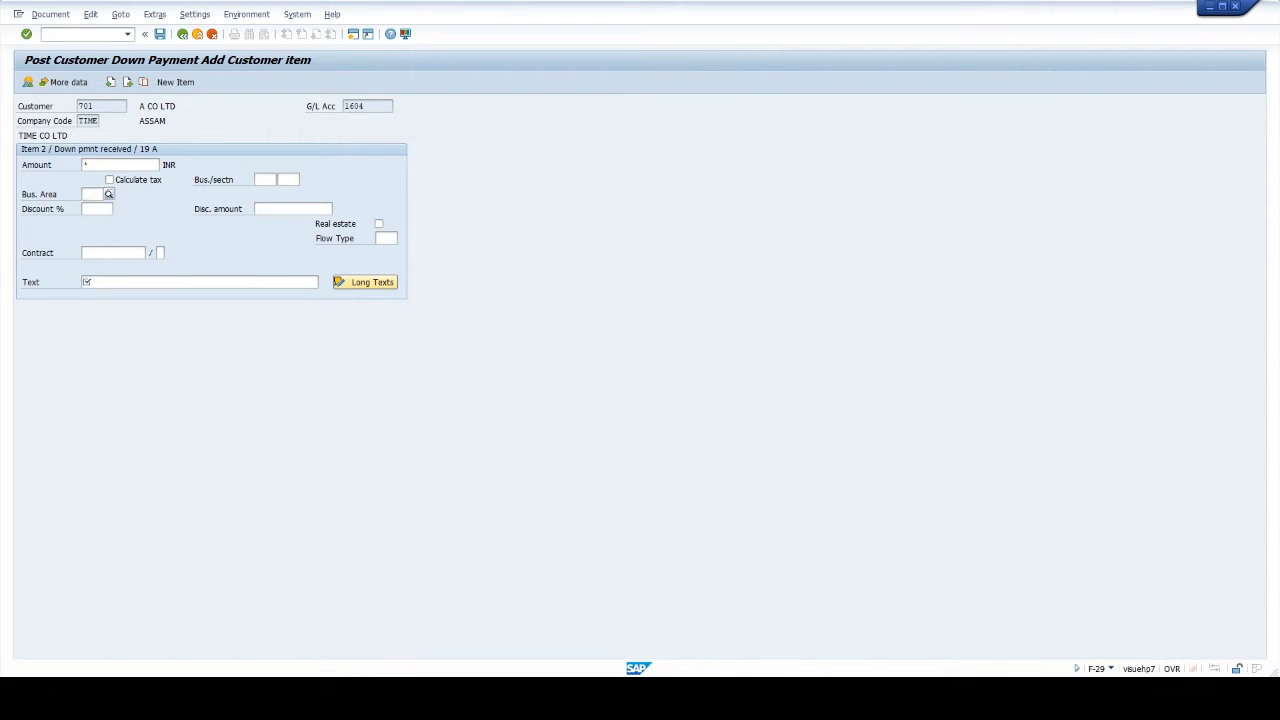
text(TIME)
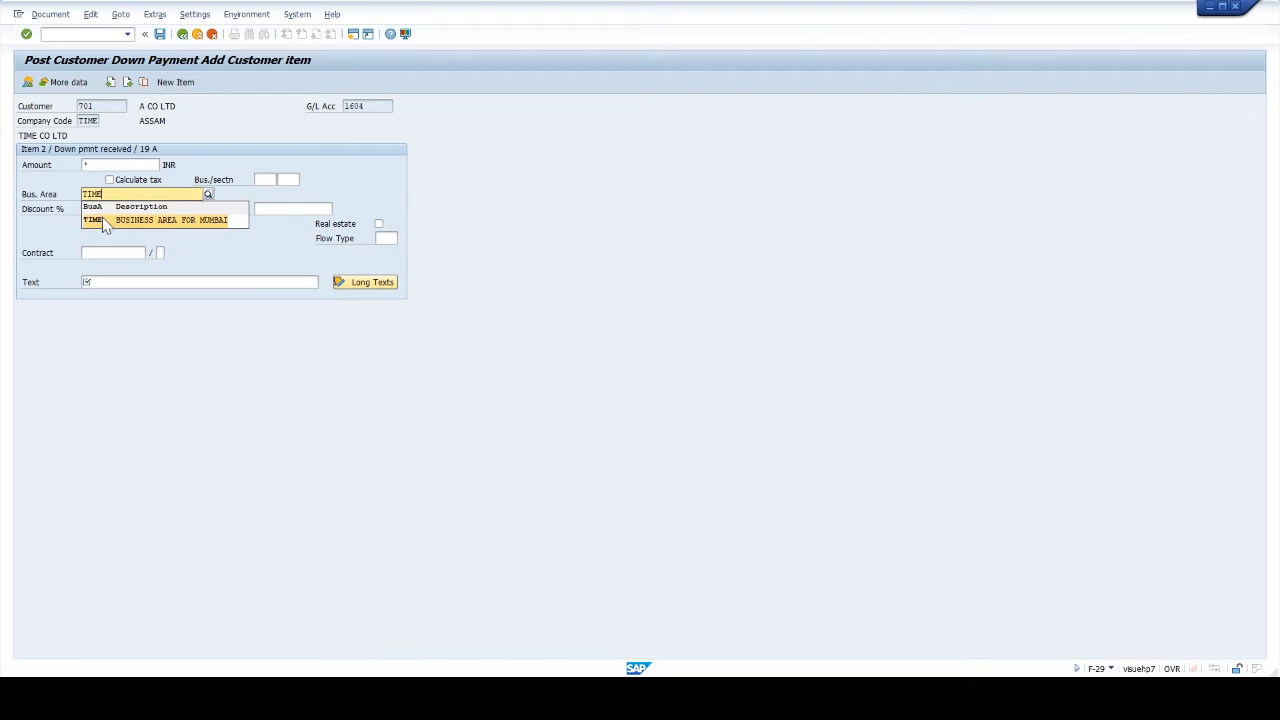
click(102, 219)
click(83, 282)
text(+)
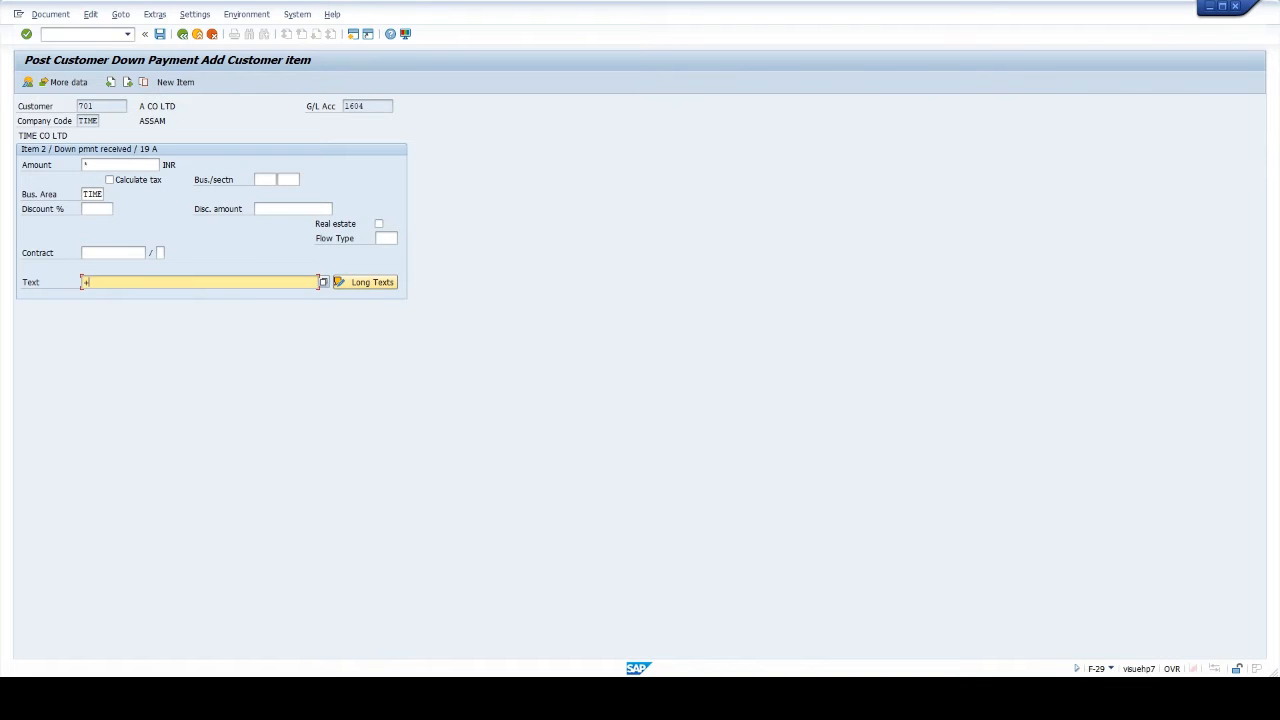
key(Return)
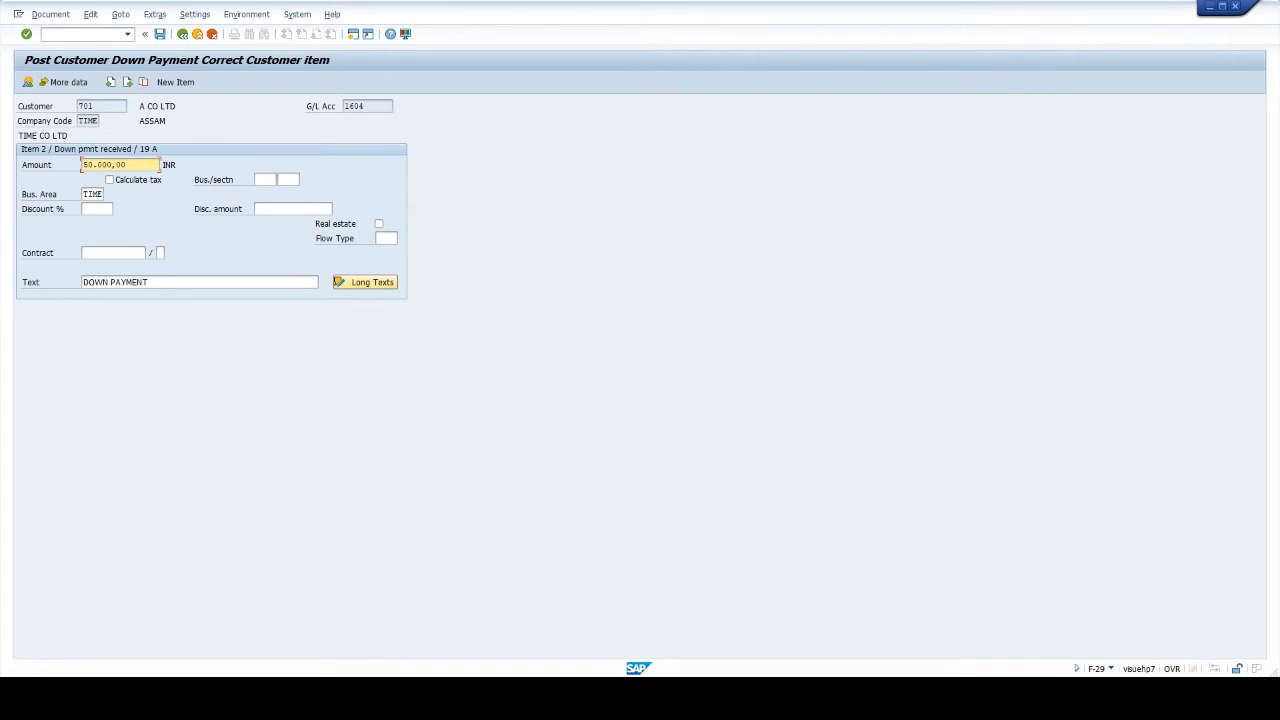
- Post the customer down payment and display the posted document
click(160, 35)
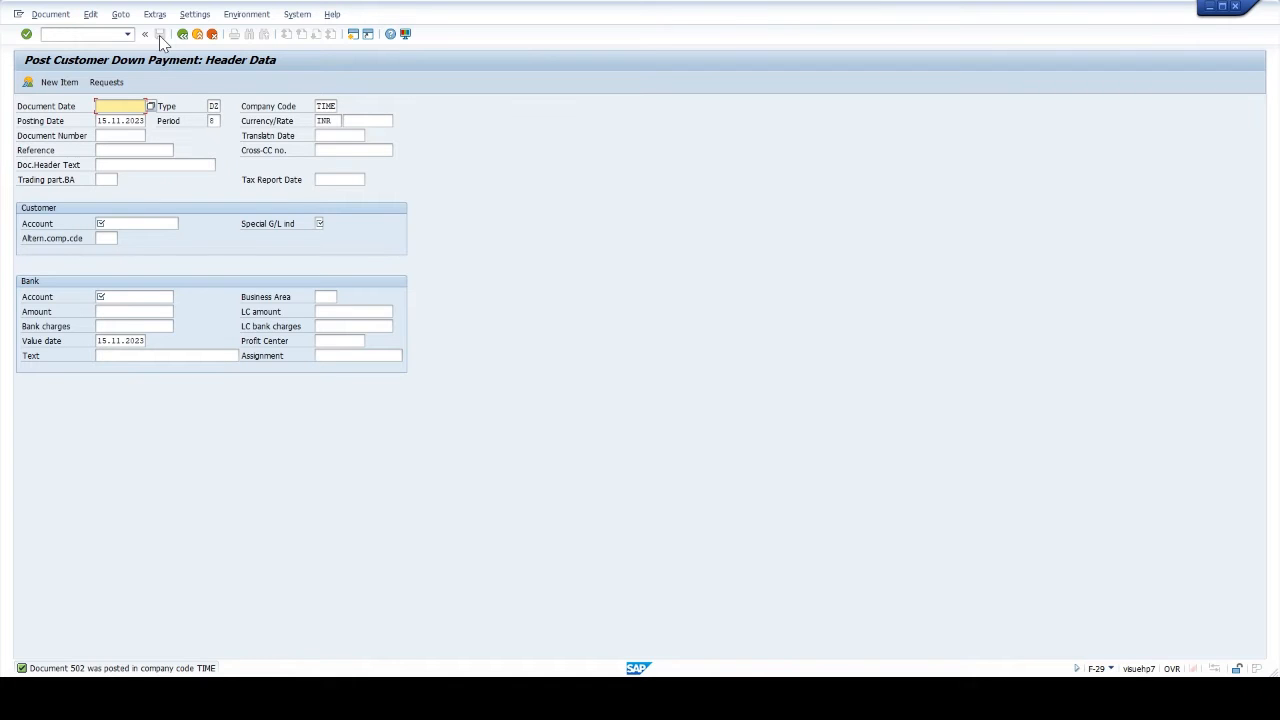
click(62, 16)
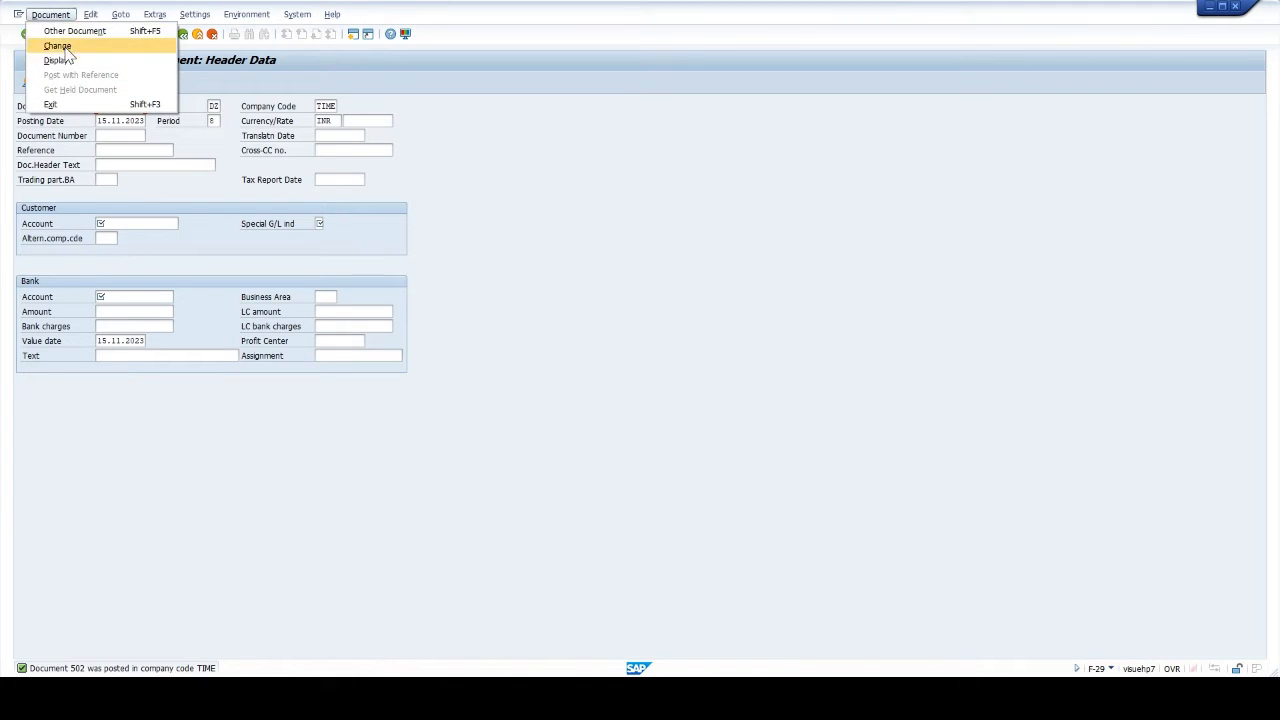
click(65, 59)
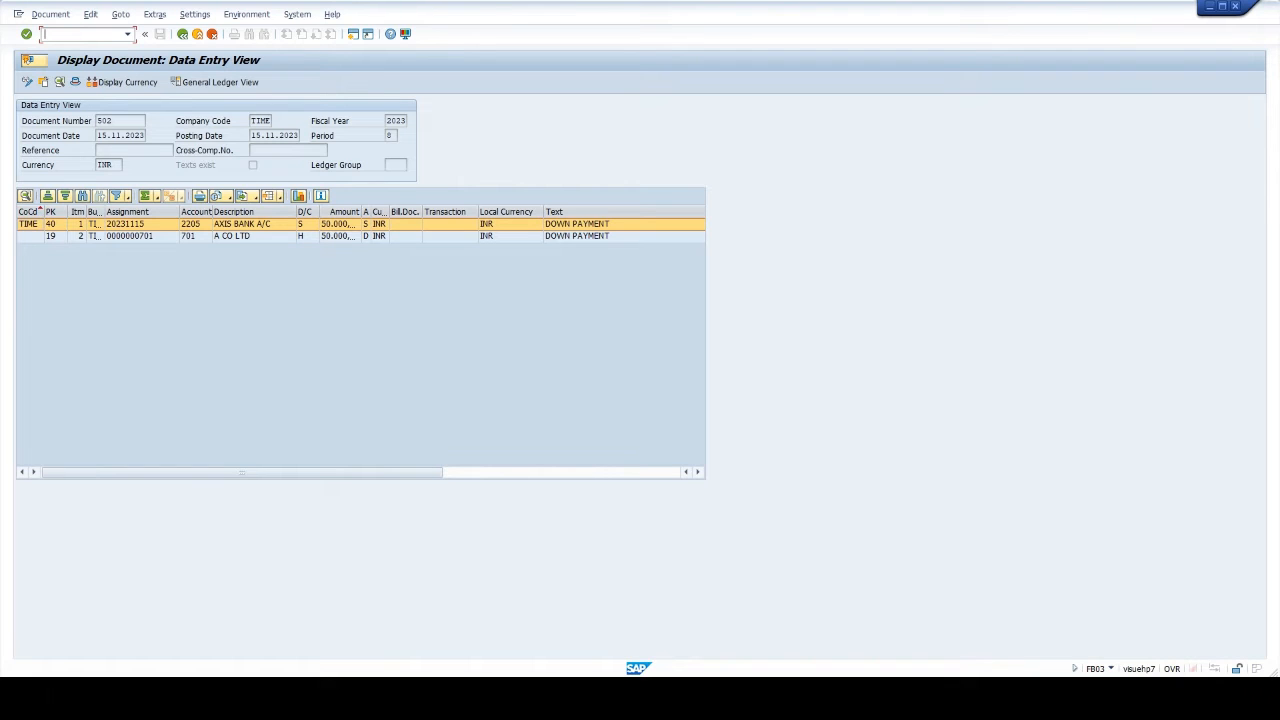
- Start a customer invoice in transaction F-22 with document date 15.11.2023 and the customer's account number as first line item
text(/NF-22)
key(Return)
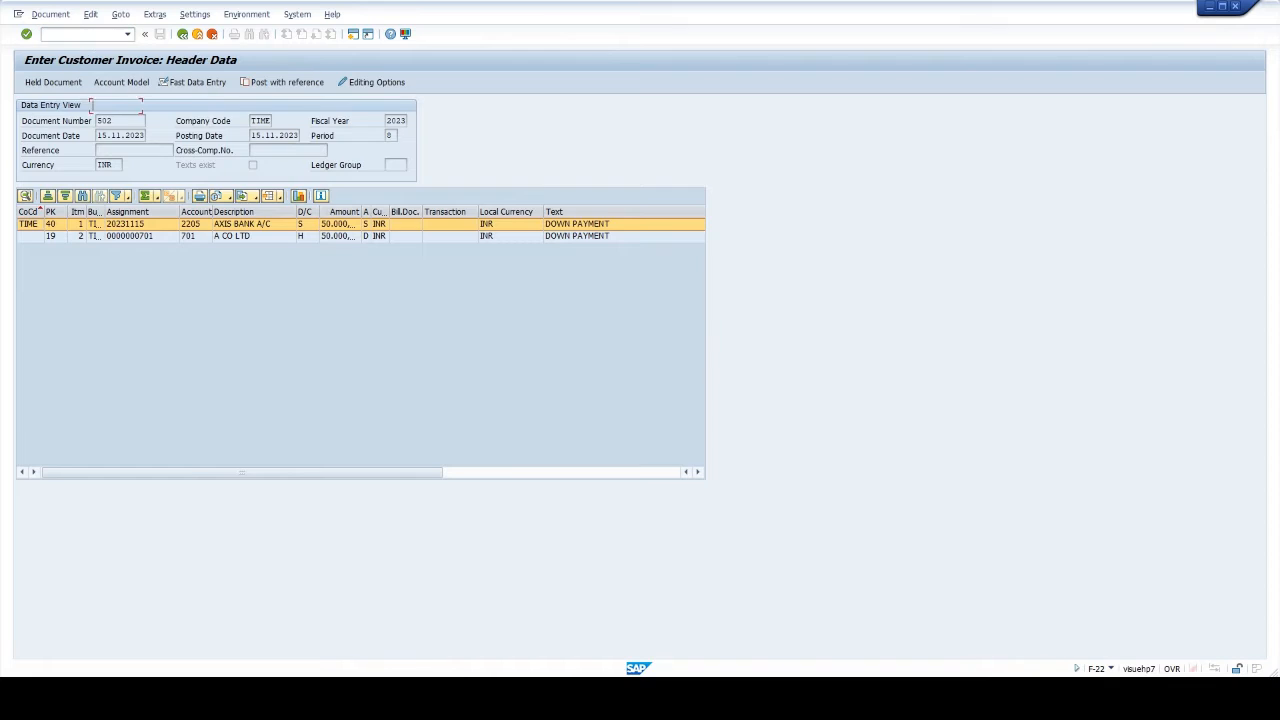
click(100, 106)
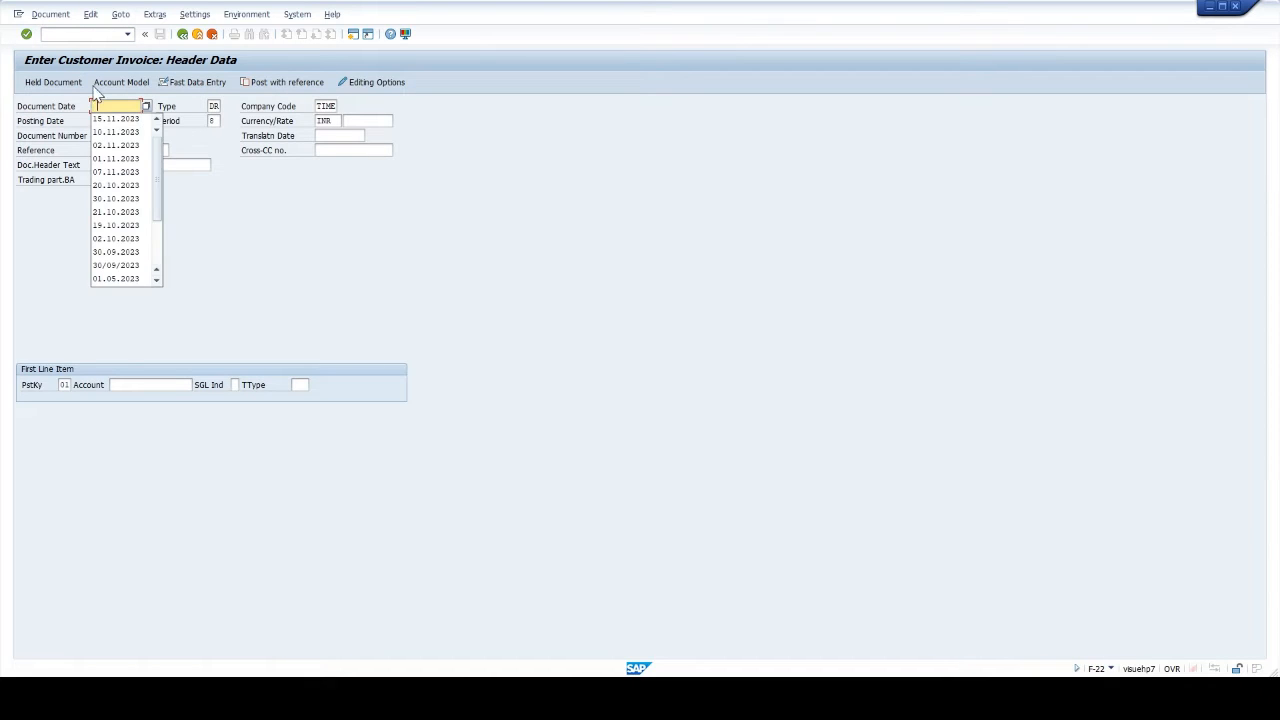
click(112, 120)
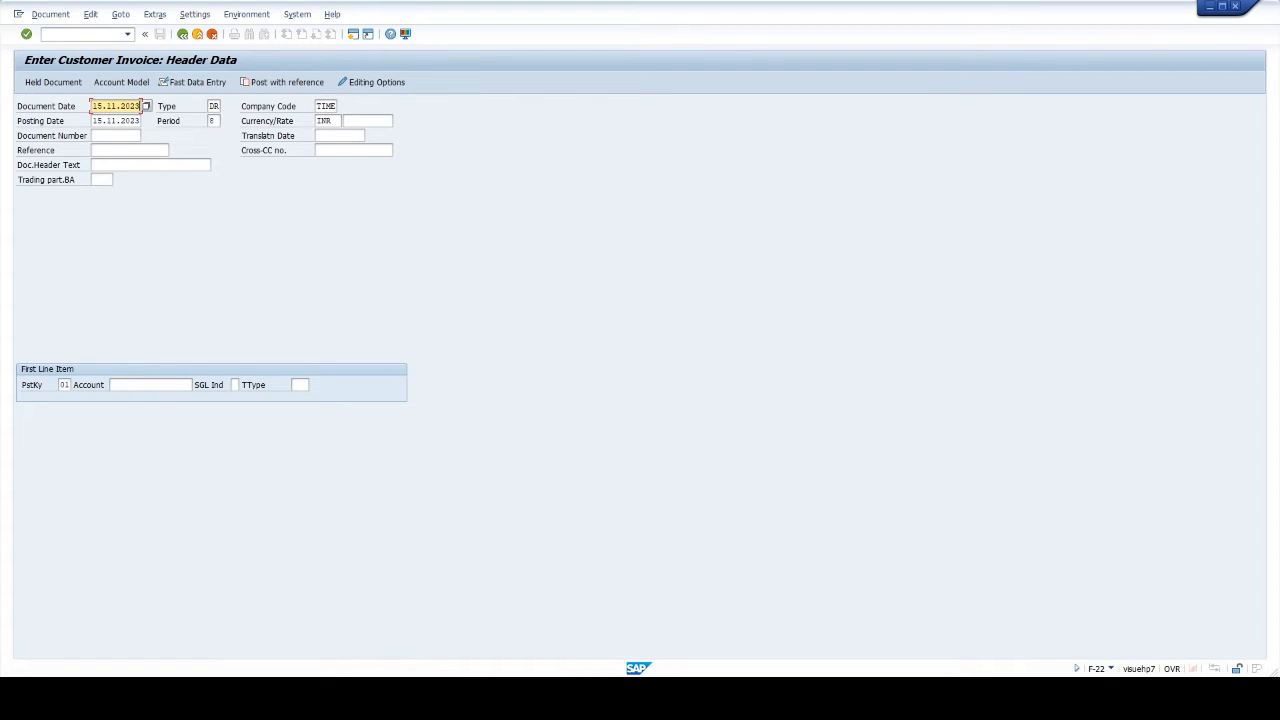
click(128, 385)
text(701)
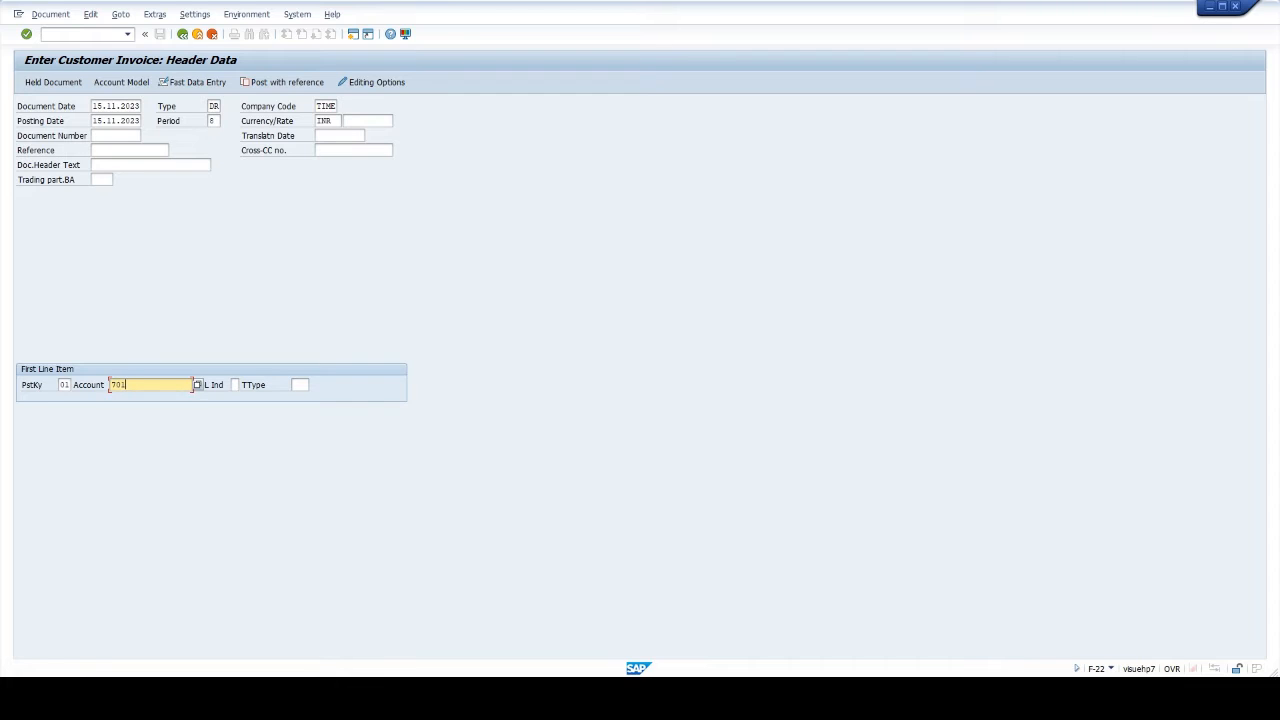
key(Return)
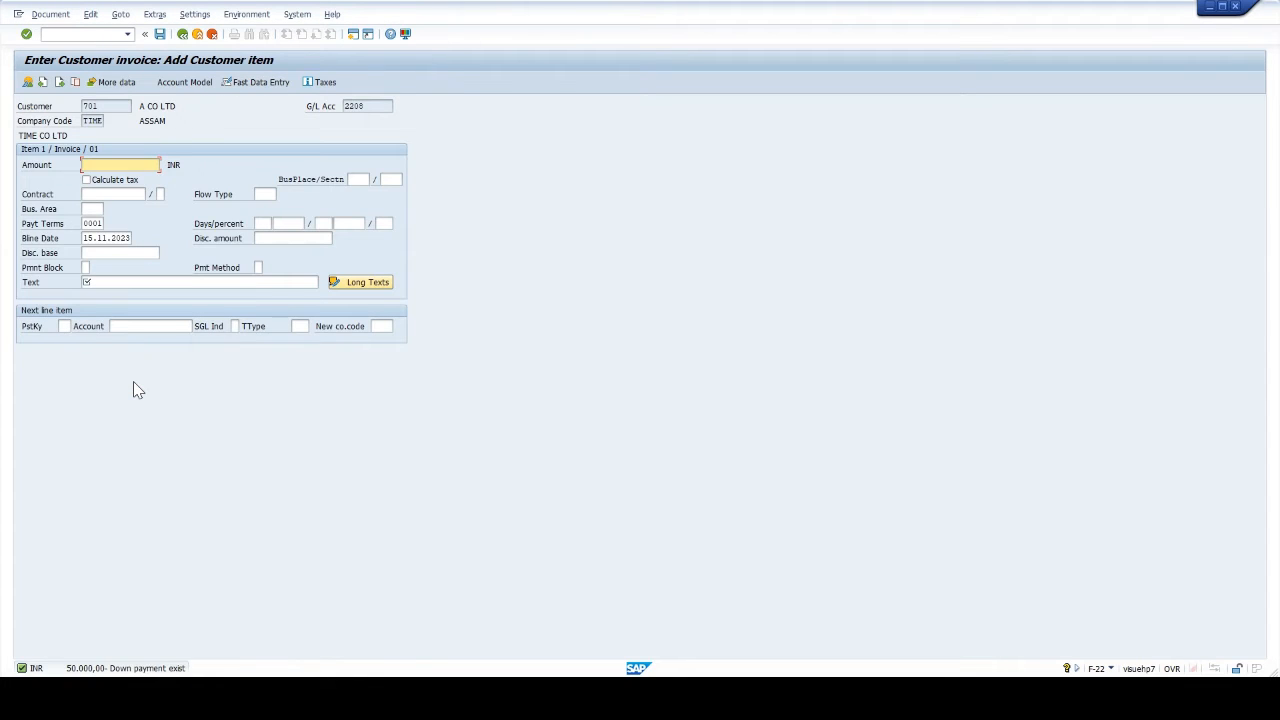
- Fill in the customer item with amount 50000, business area TIME and text CUSTOMER INVOICE
text(50000)
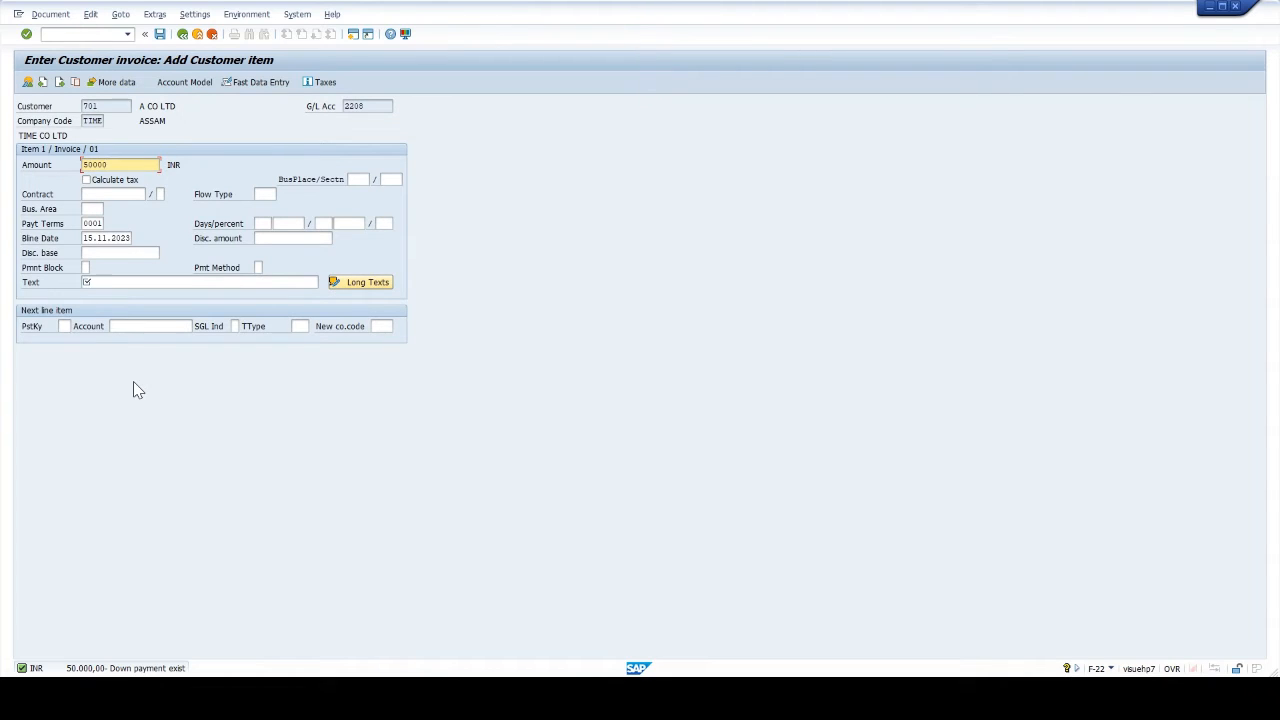
key(Tab)
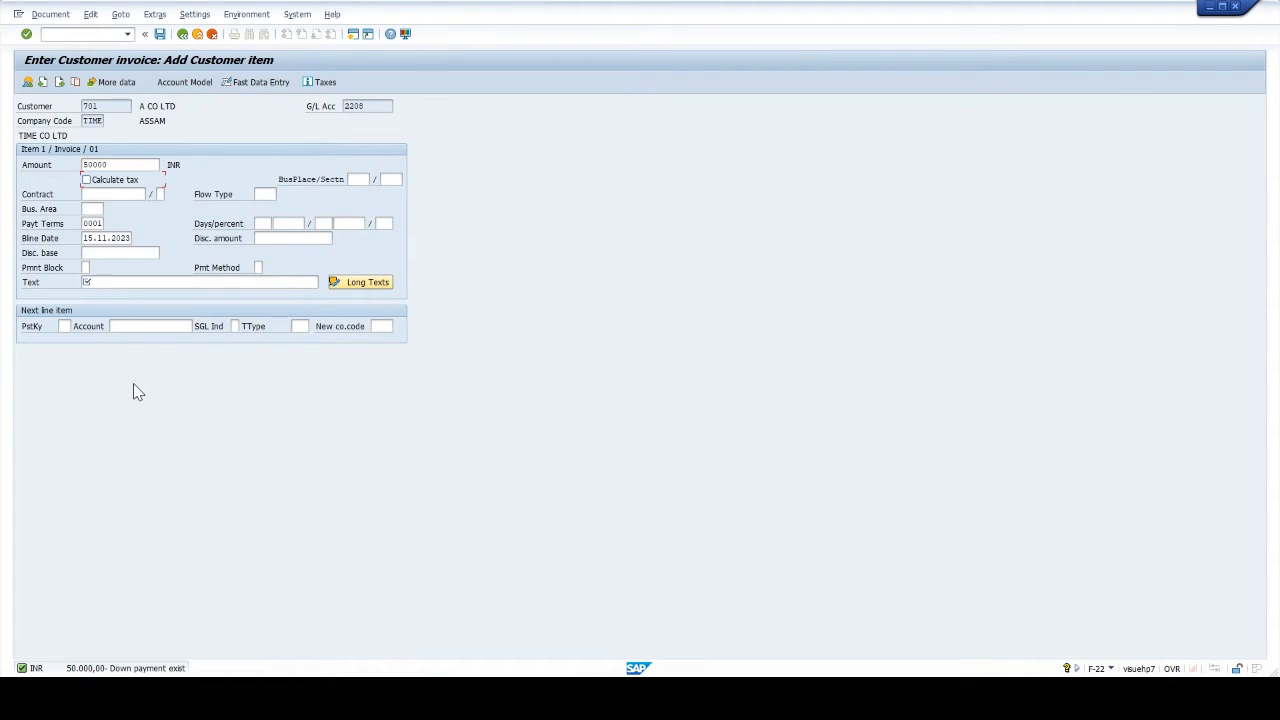
click(92, 209)
text(TIME)
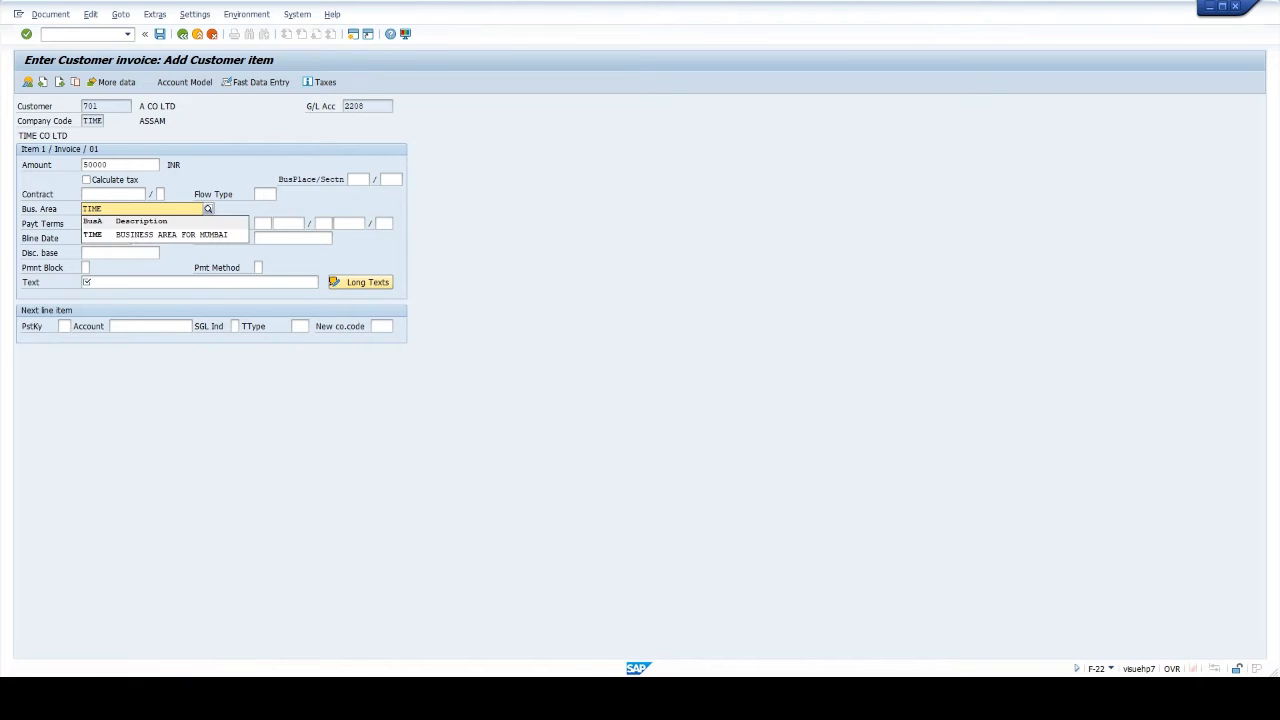
key(Return)
click(117, 286)
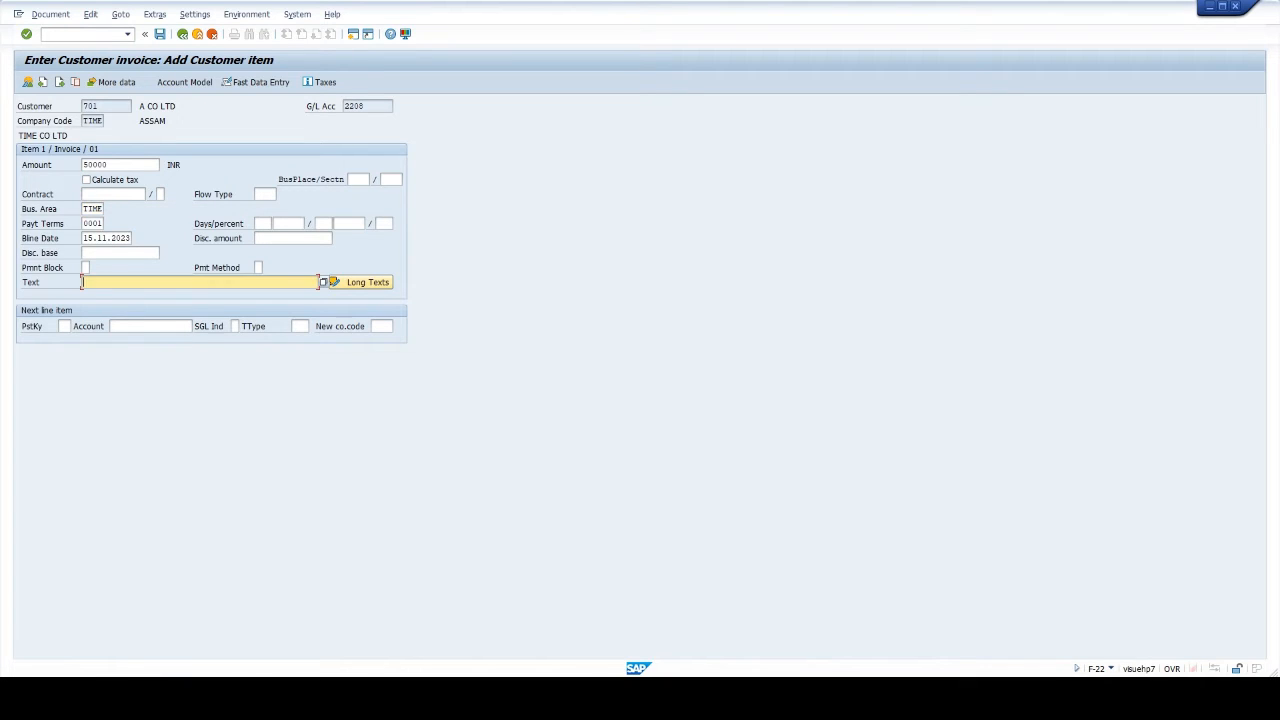
text(CUSTOMER)
key(Tab)
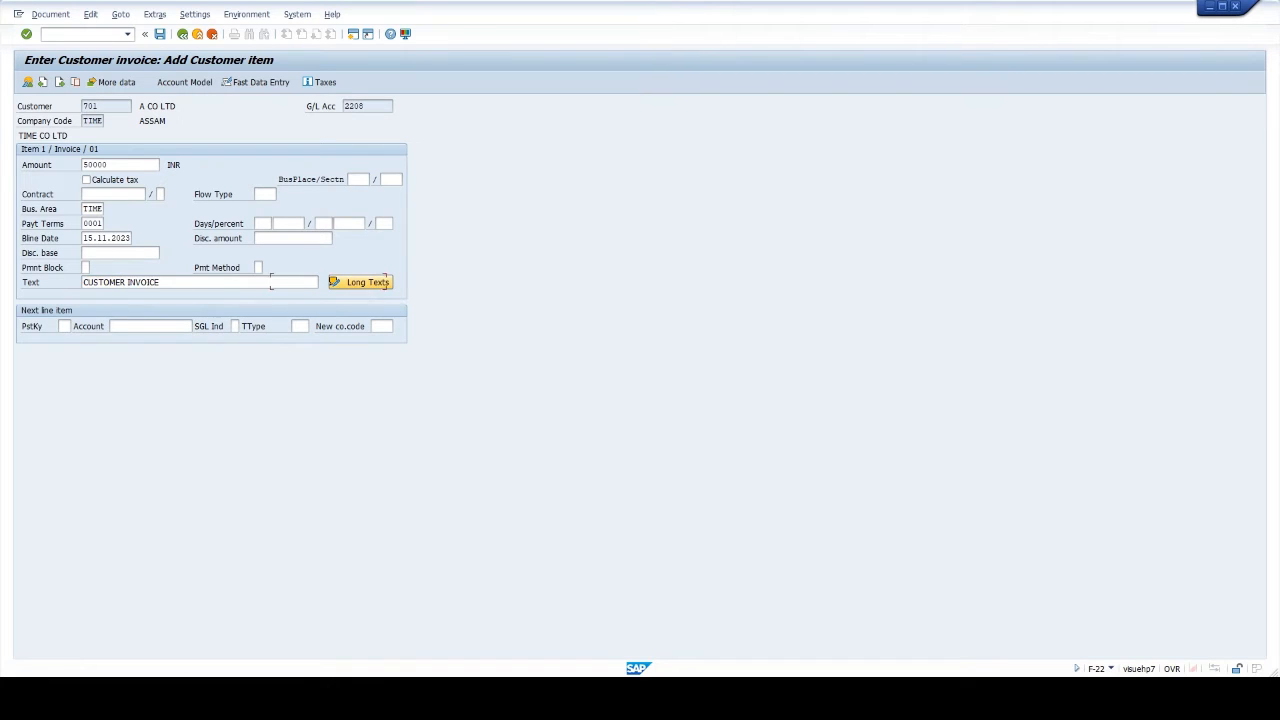
- Set the next line item to posting key 50 with the SALES A/C G/L account 3101 and proceed to that item
click(66, 326)
text(50)
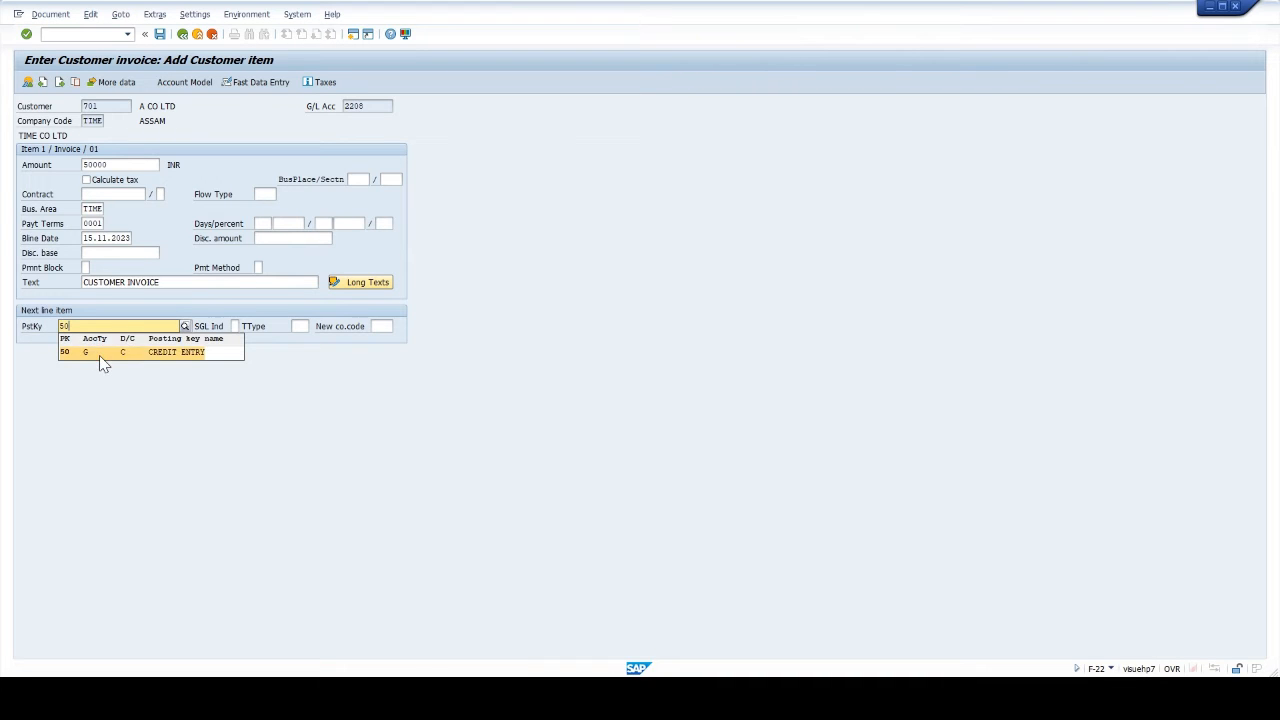
click(99, 355)
key(Return)
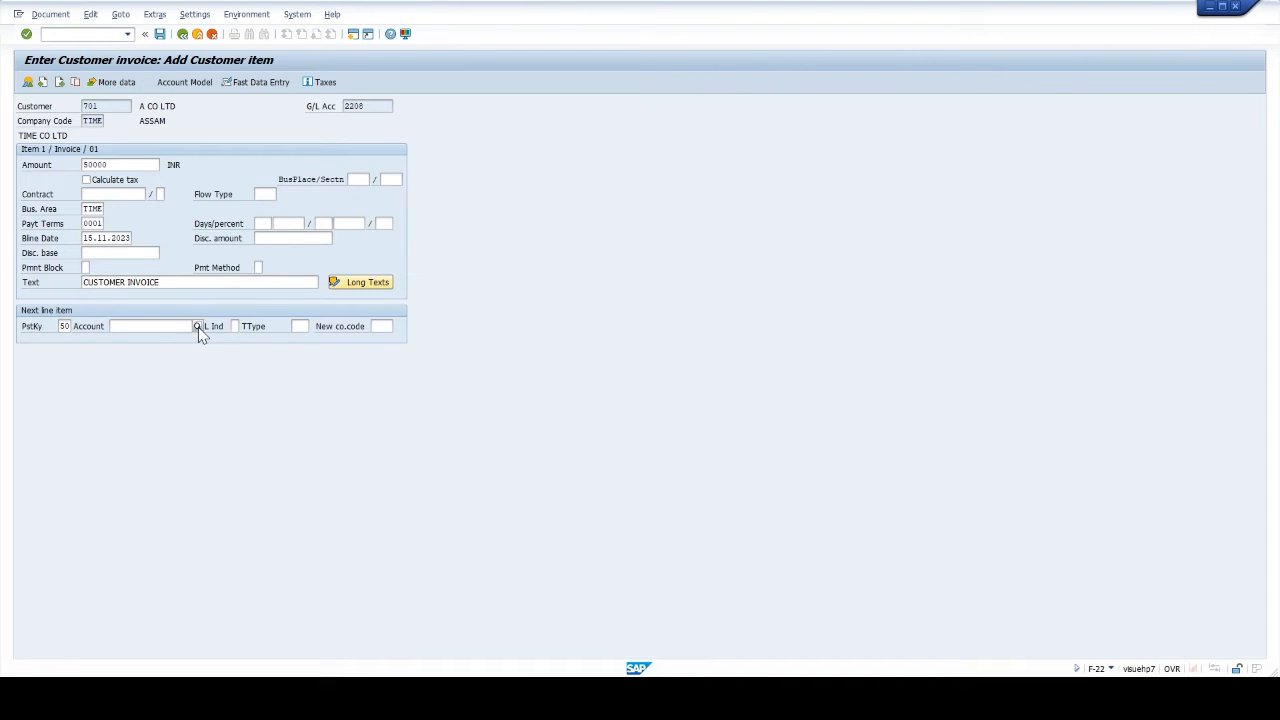
click(198, 331)
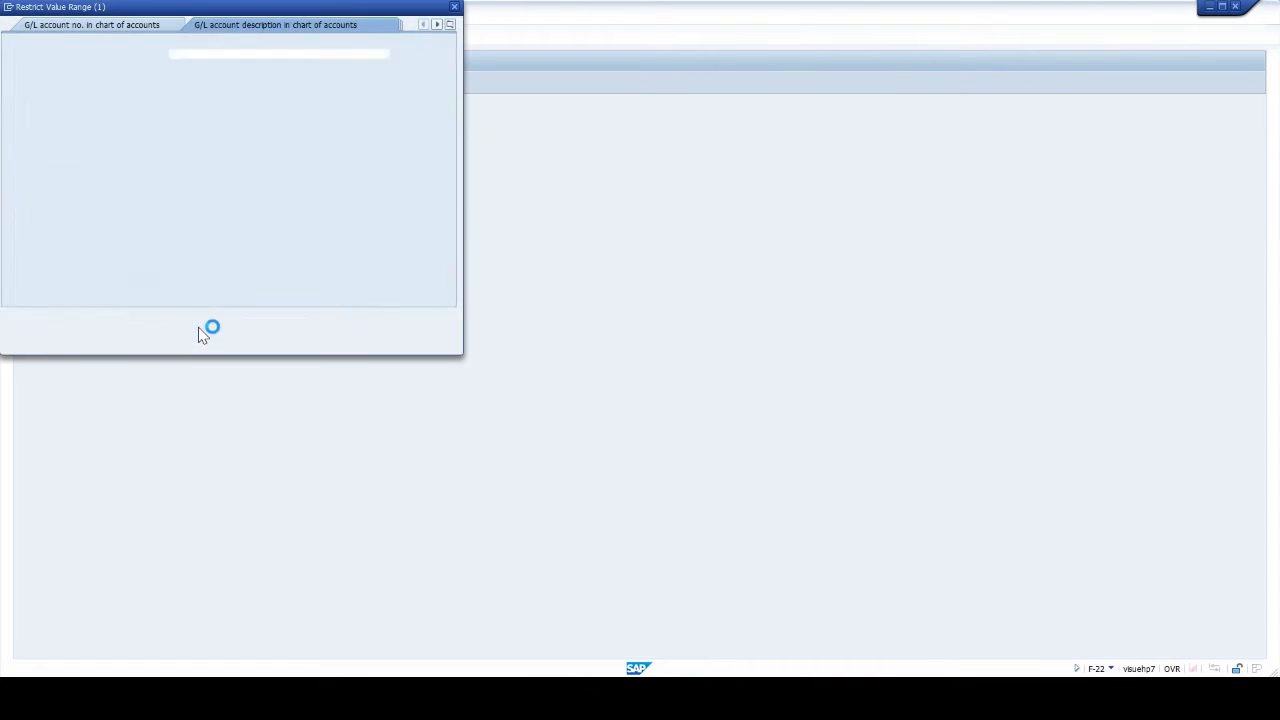
click(406, 315)
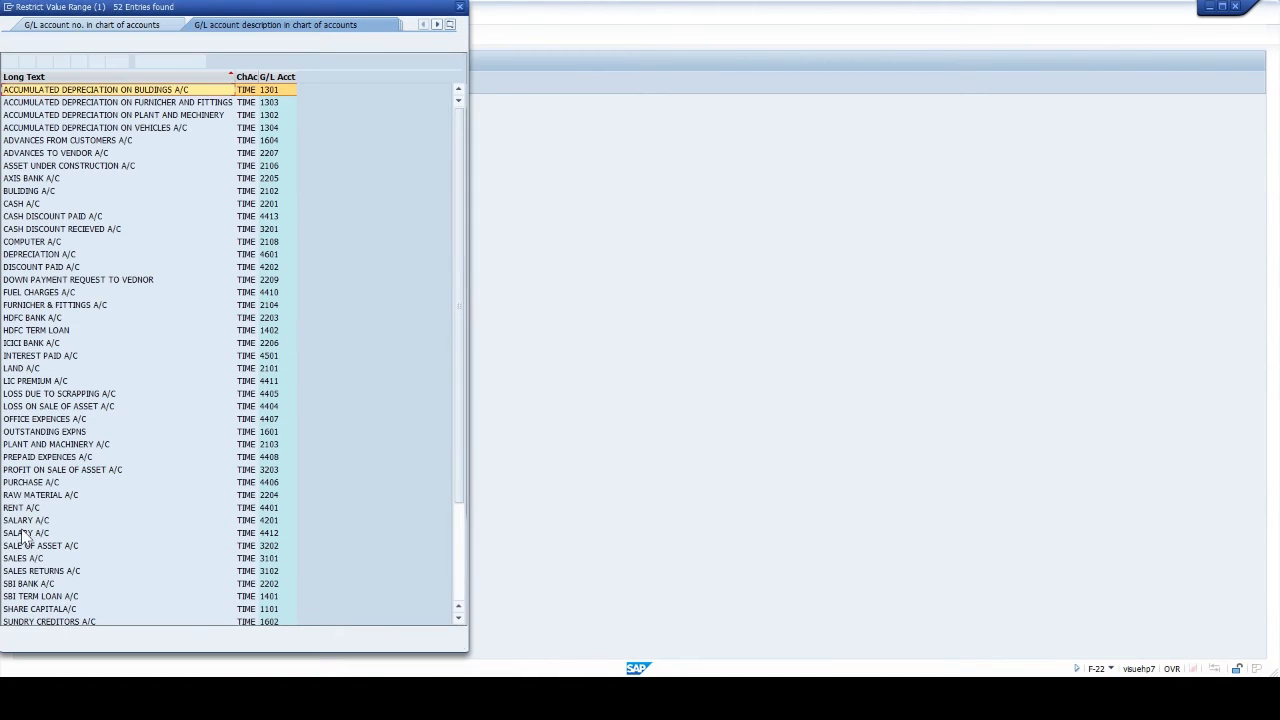
click(26, 558)
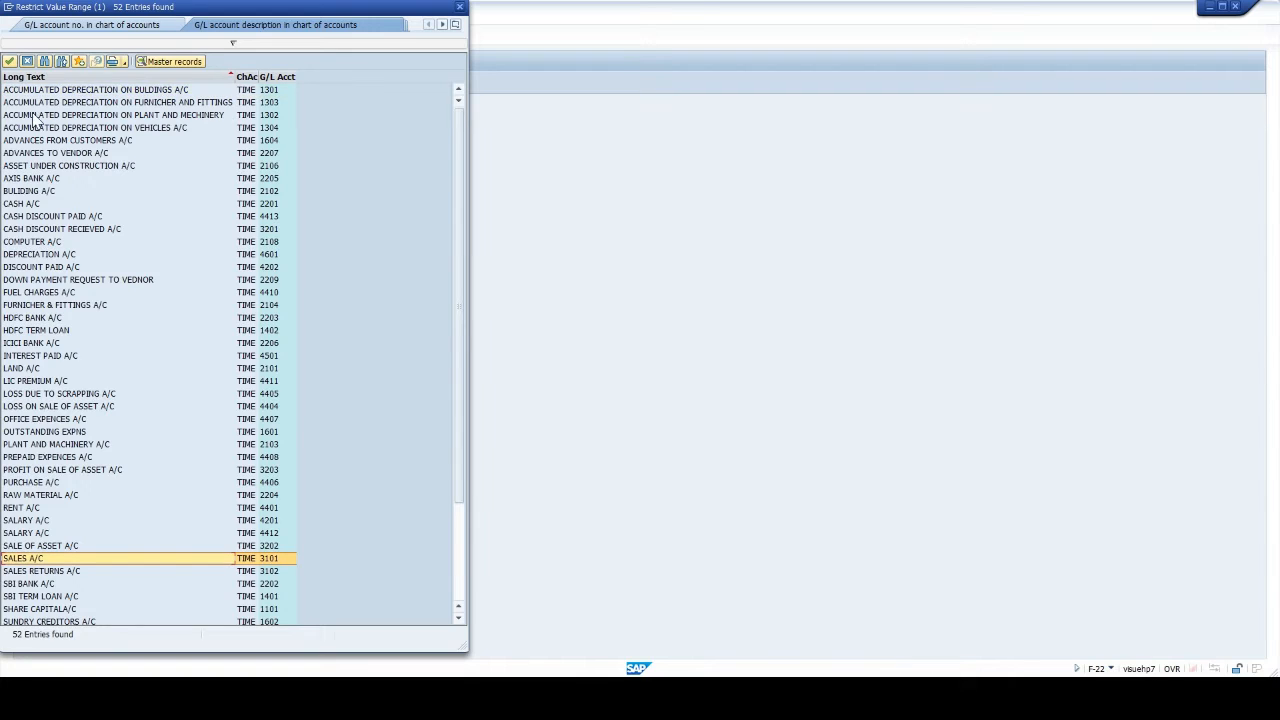
click(10, 62)
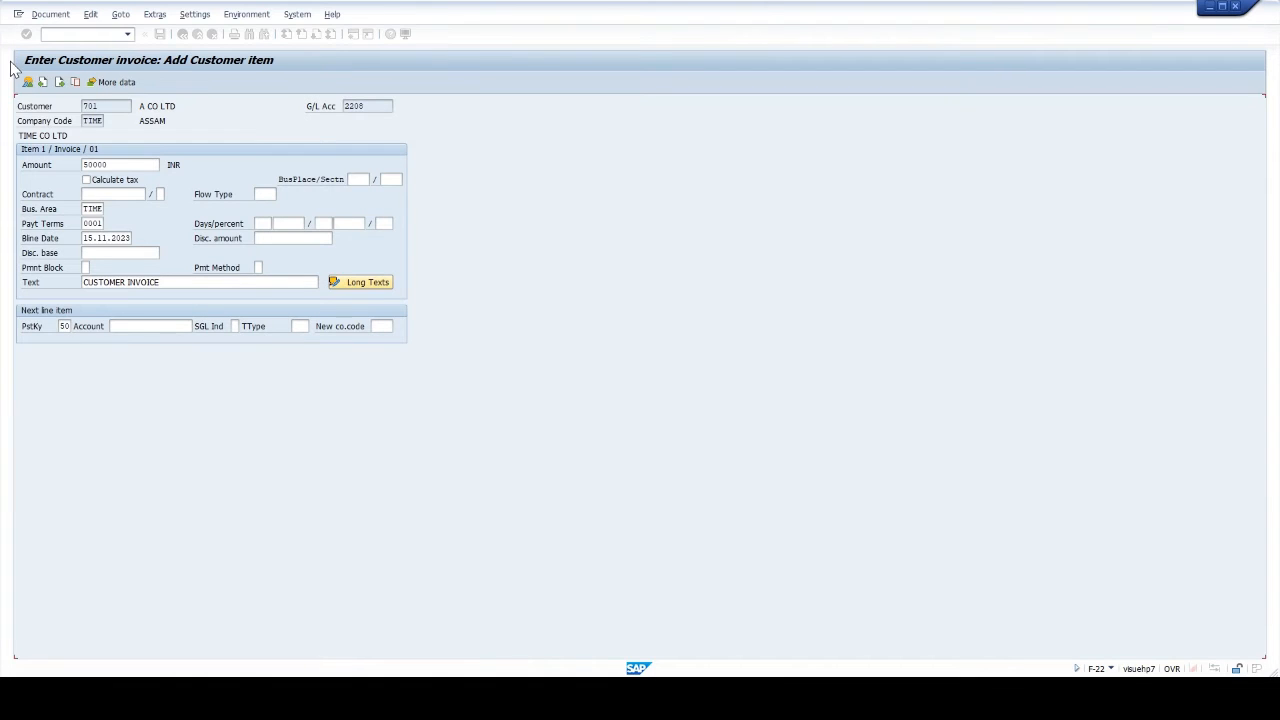
key(Return)
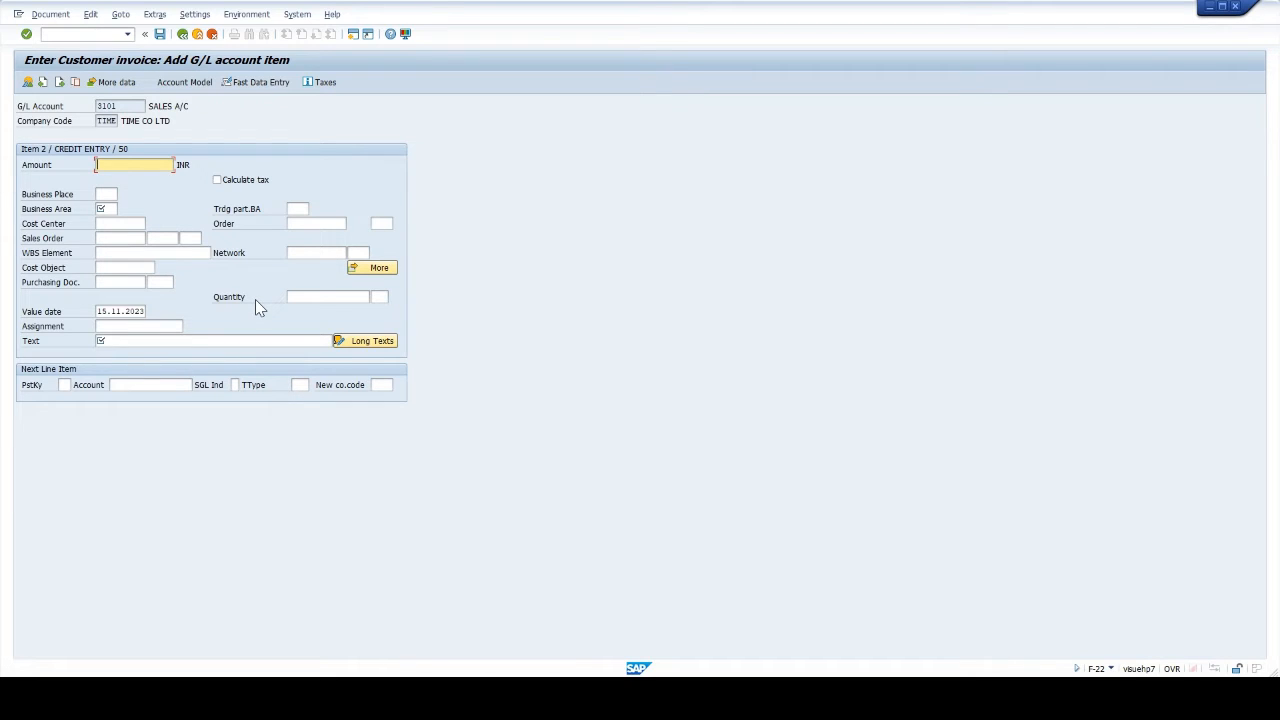
- Complete the sales G/L item with amount *, business area TIME and text +
text(*)
key(Tab)
key(Tab)
key(Tab)
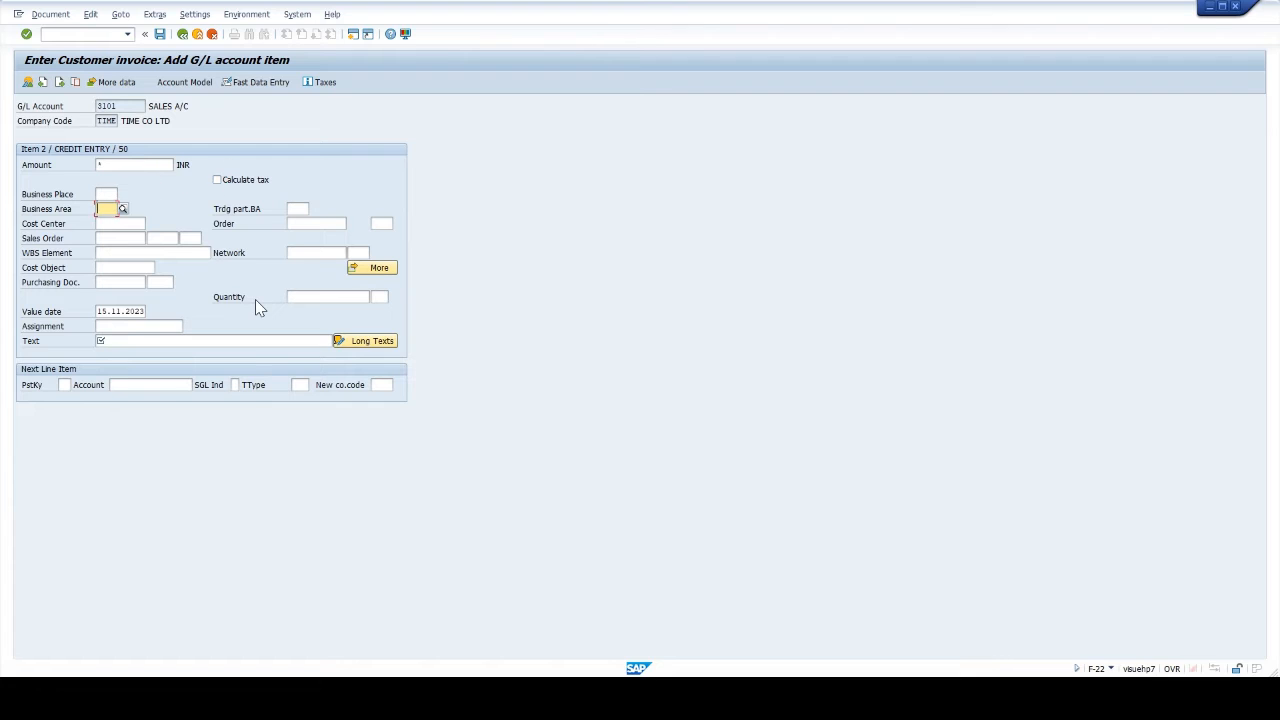
text(TIME)
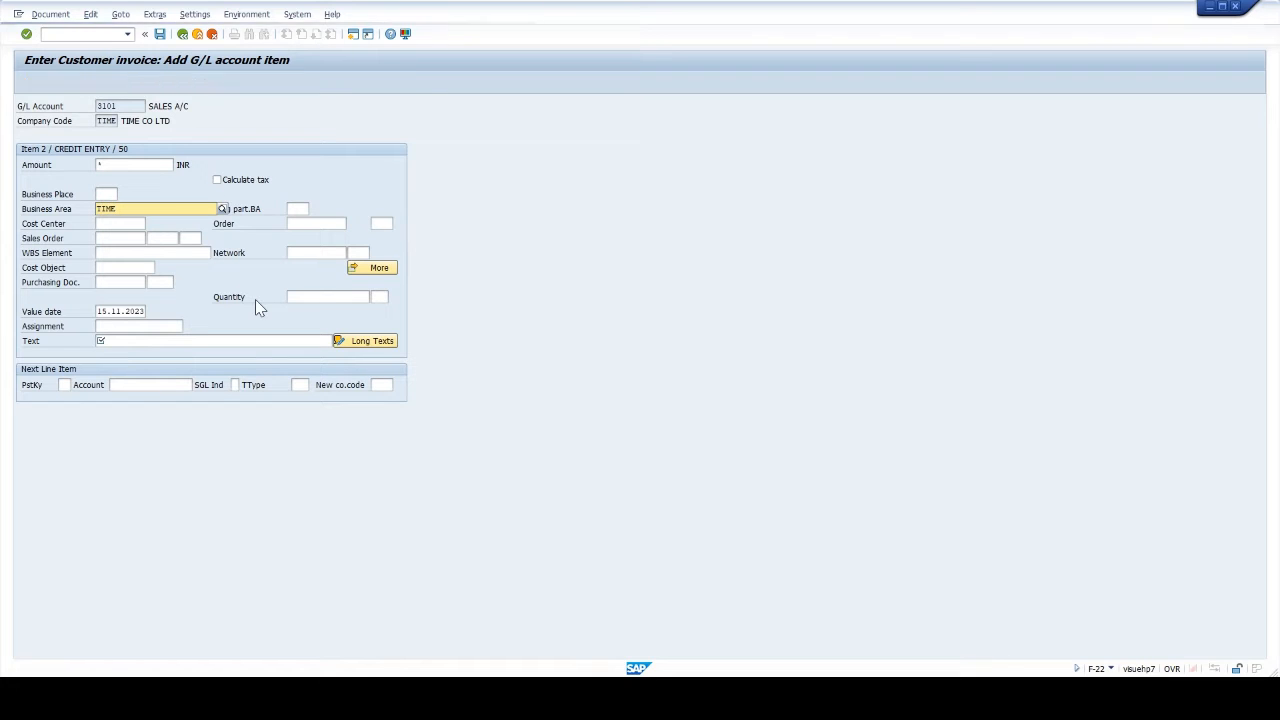
key(Return)
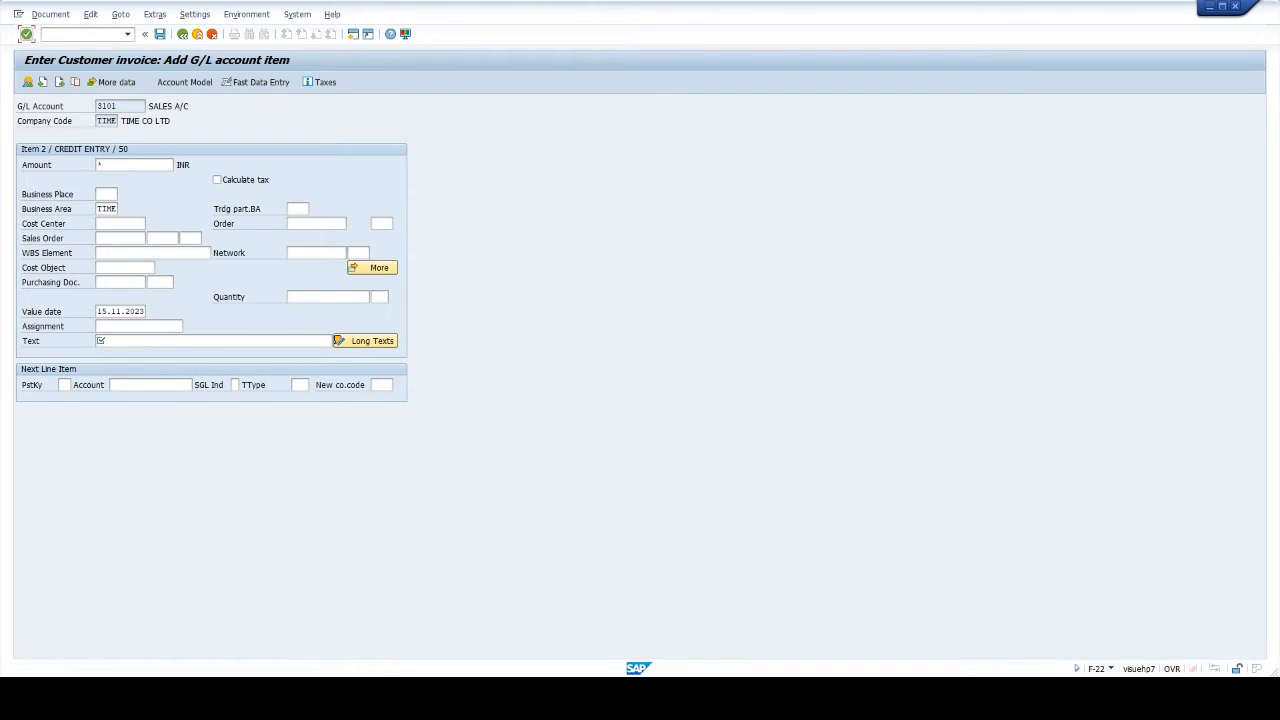
text(+)
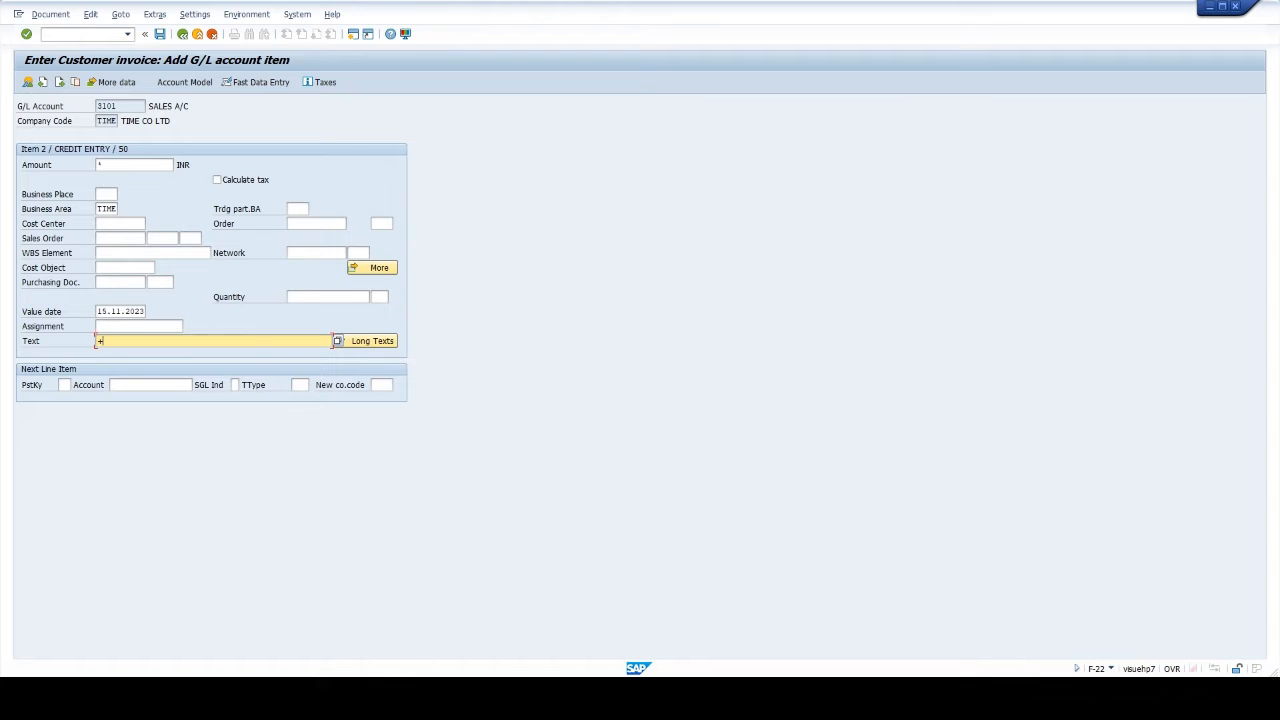
key(Return)
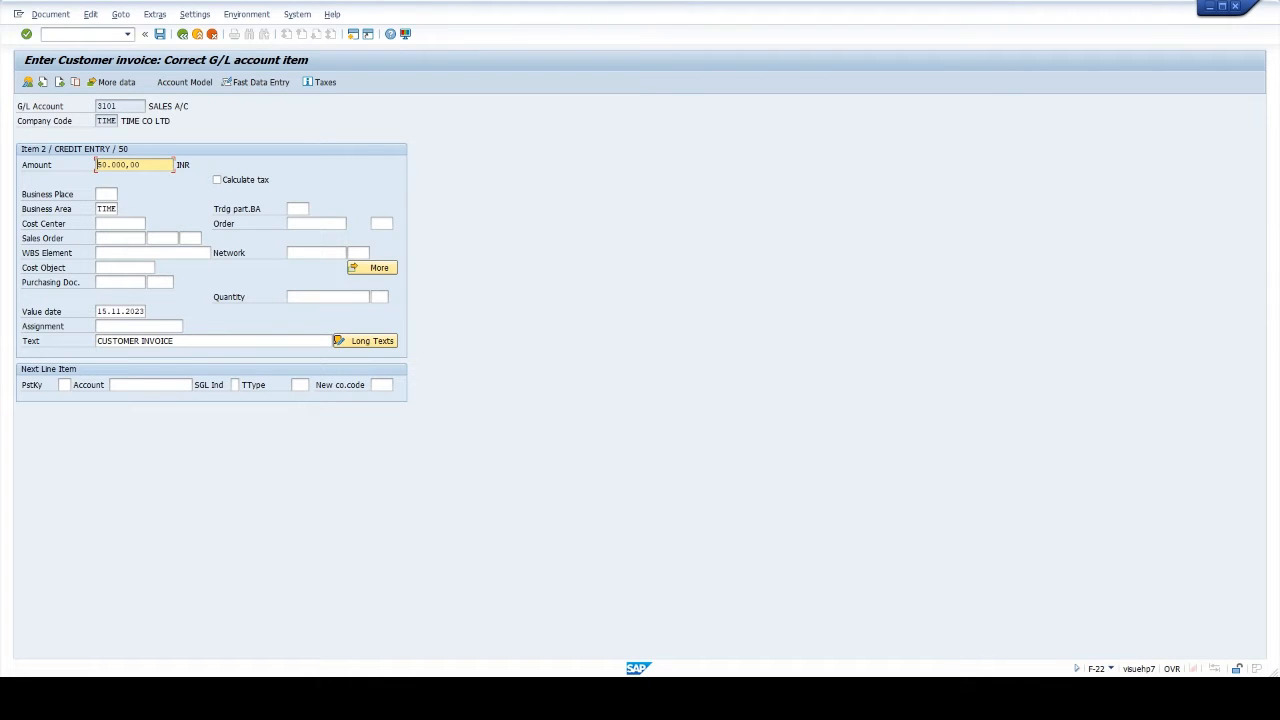
- Post the customer invoice and display the posted document
click(160, 34)
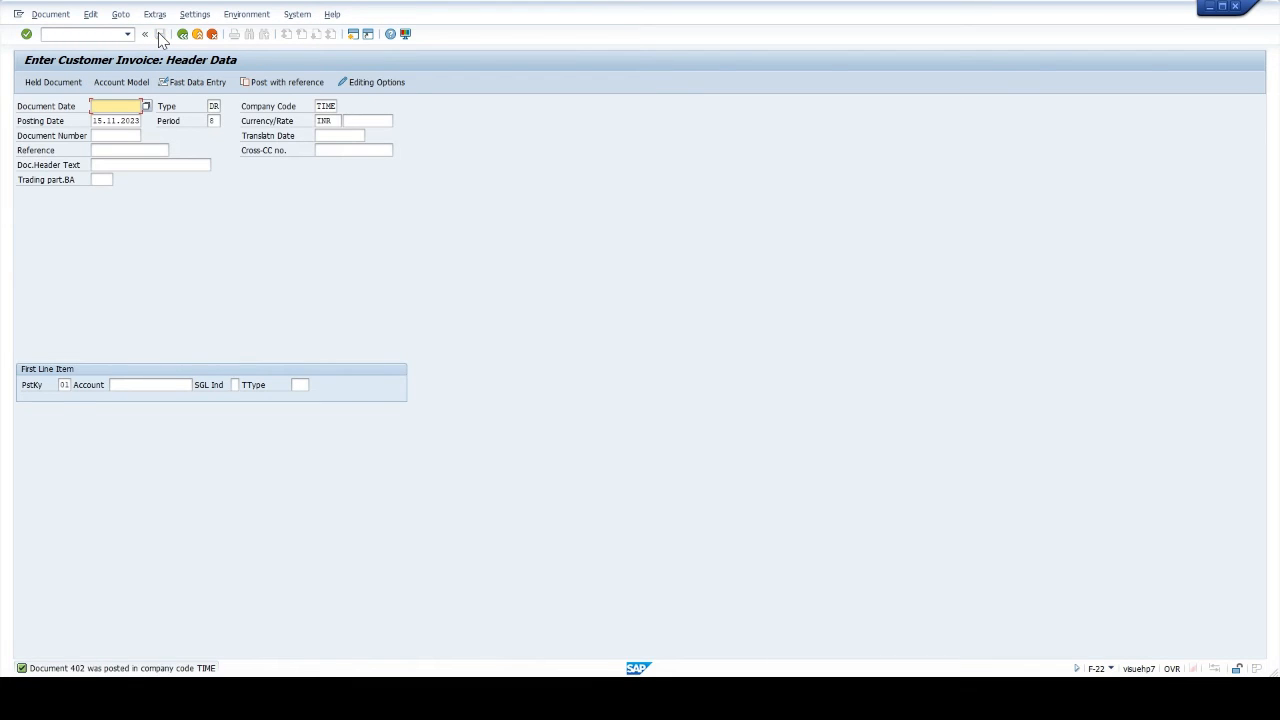
click(52, 14)
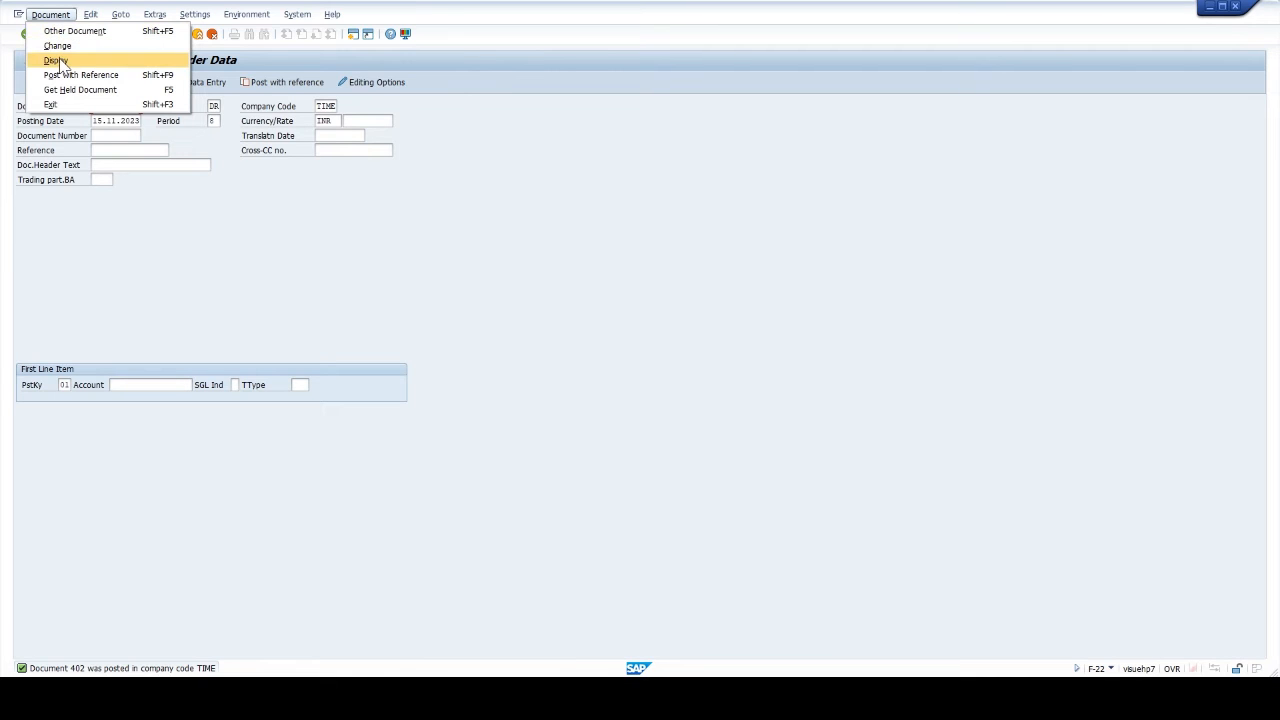
click(56, 61)
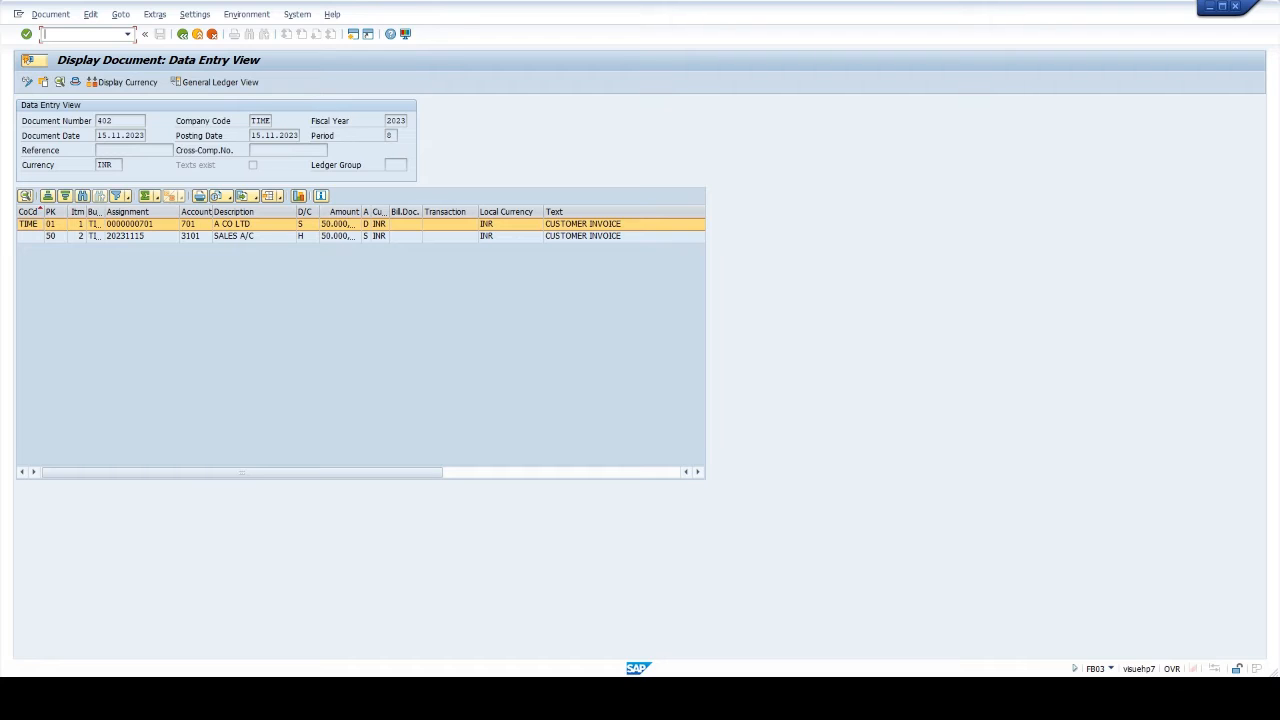
- Start clearing the customer down payment in transaction F-39 with document date 15.11.2023 and header text CUSTOMER CLEAR
text(/NF-39)
key(Return)
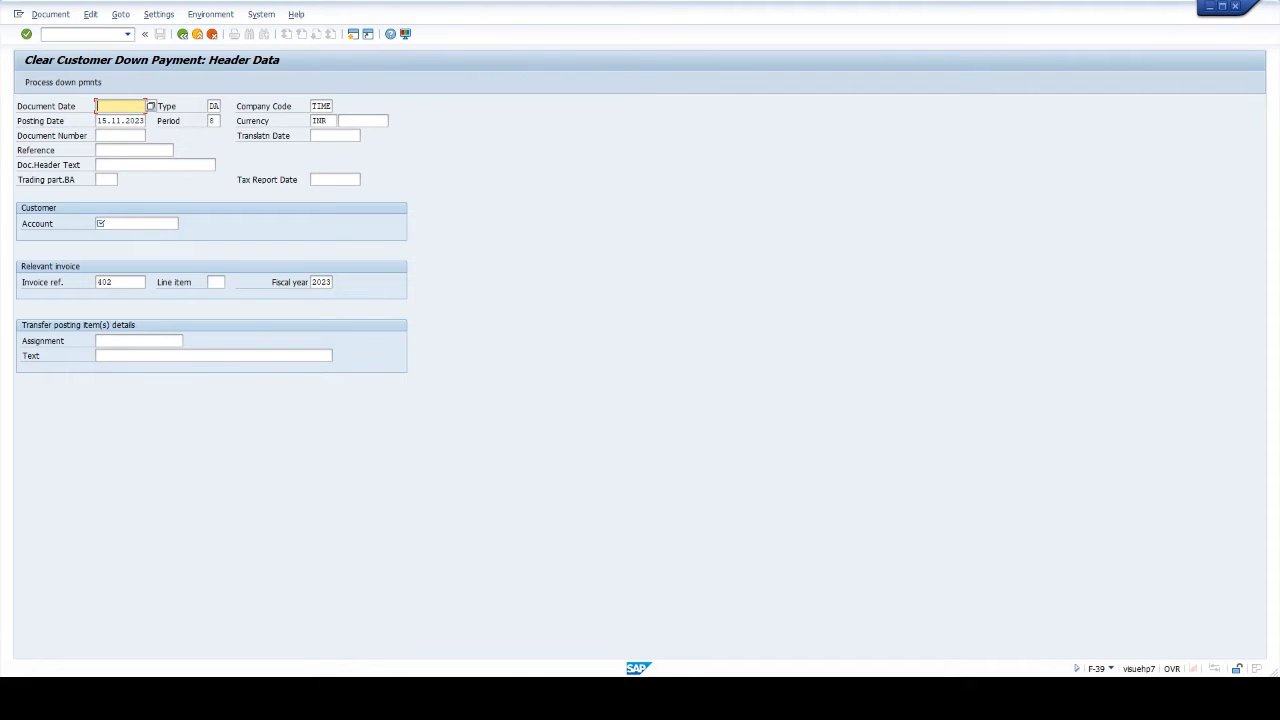
key(space)
click(112, 119)
click(130, 165)
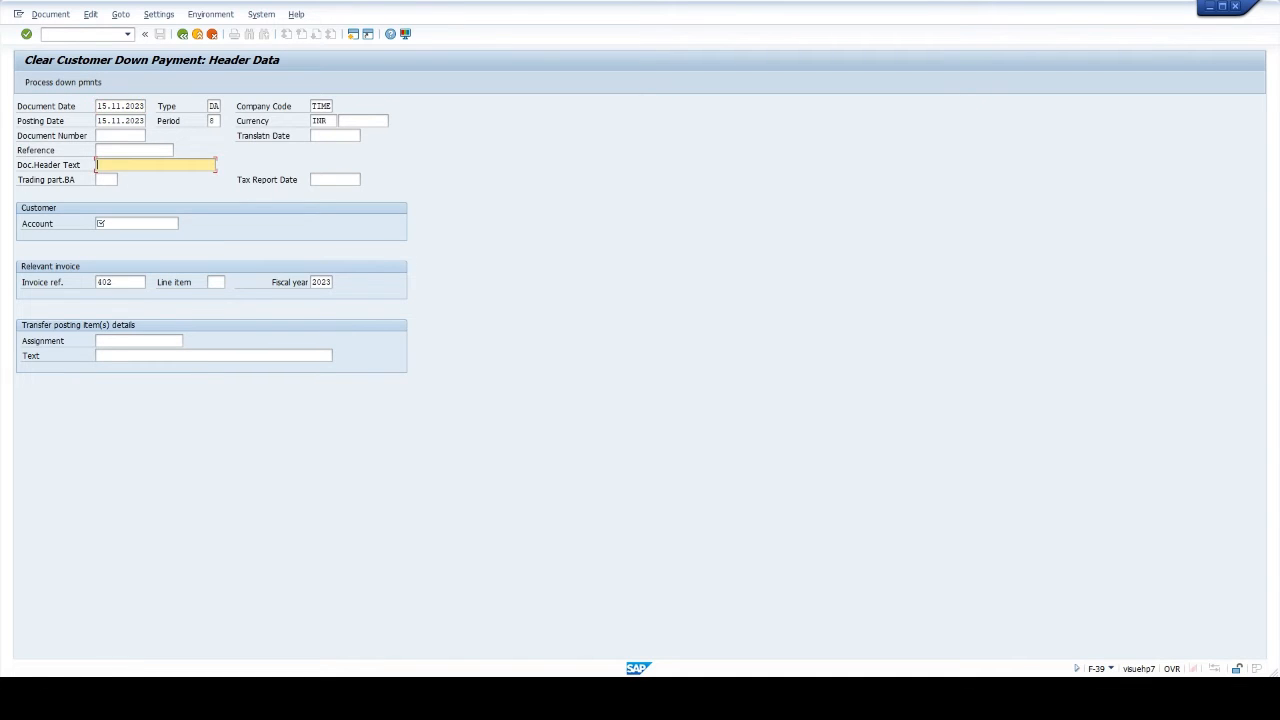
text(CUSTOMER CLEAR)
- Enter the customer's account number and transfer posting text DOWN PAYMENT CLEAR, and proceed to the customer's down payments
click(128, 223)
text(701)
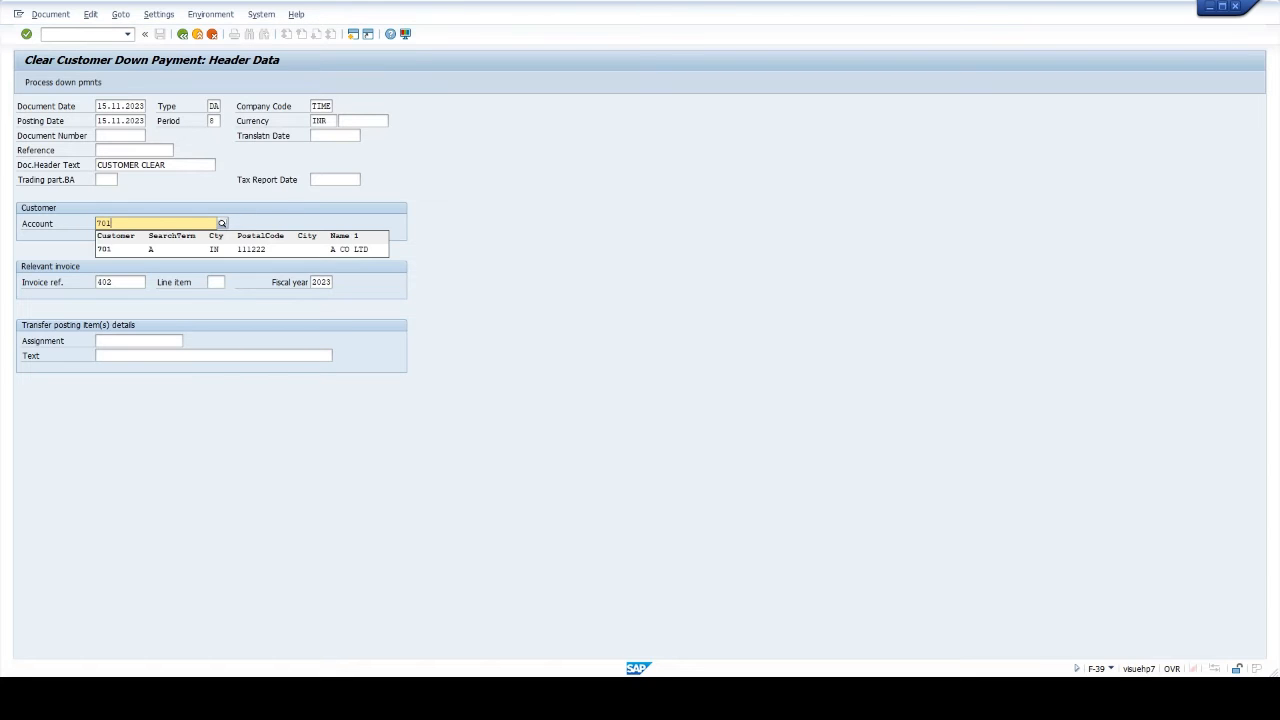
click(136, 250)
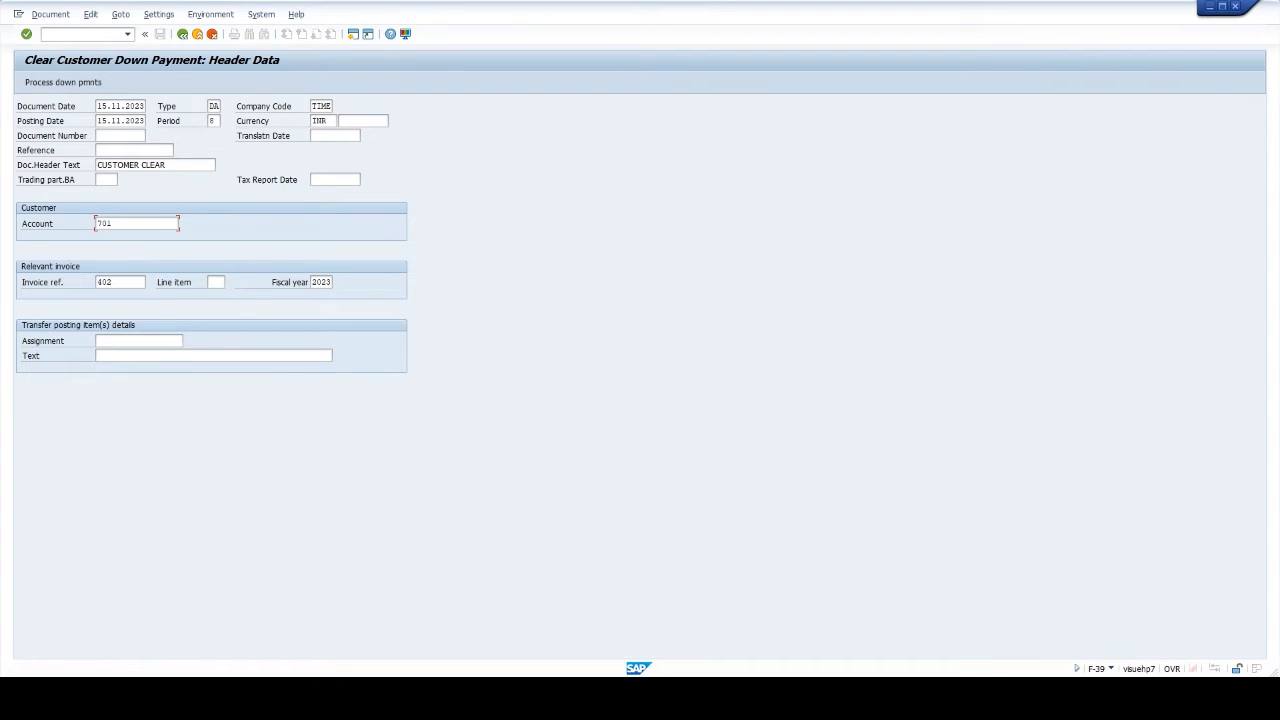
click(154, 356)
text(DO)
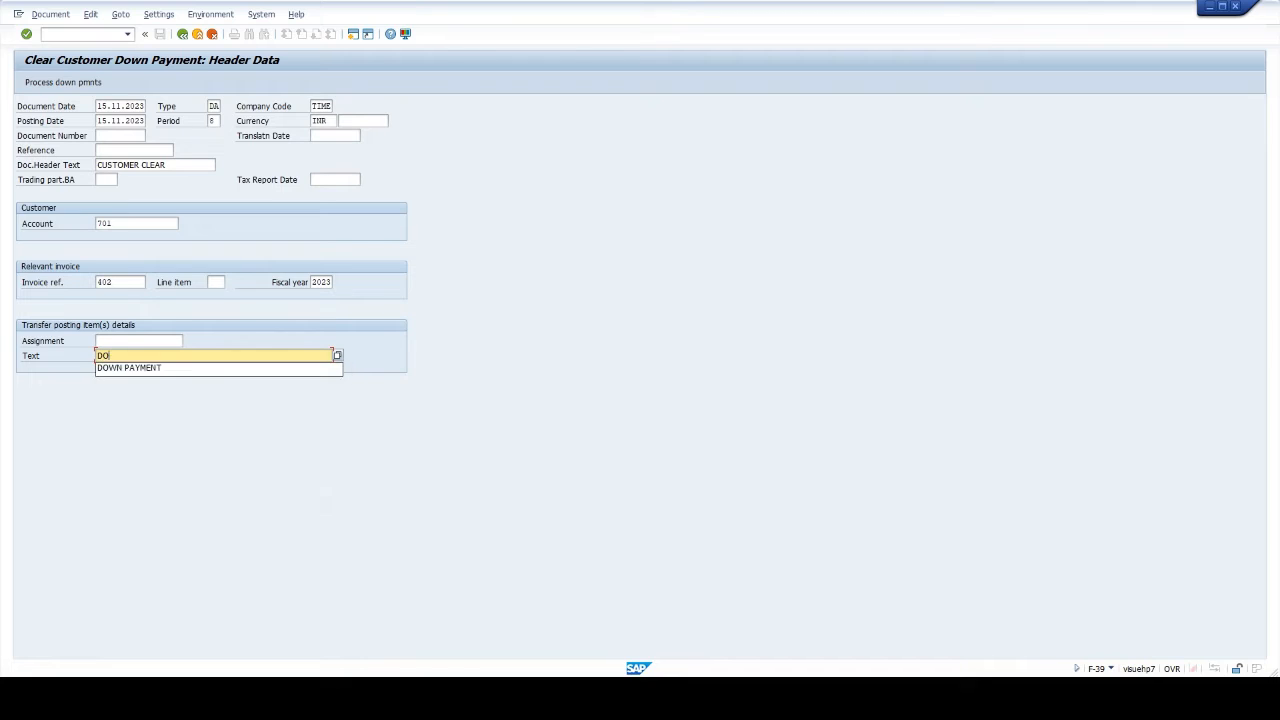
text(WN PAYMENT CLEAR)
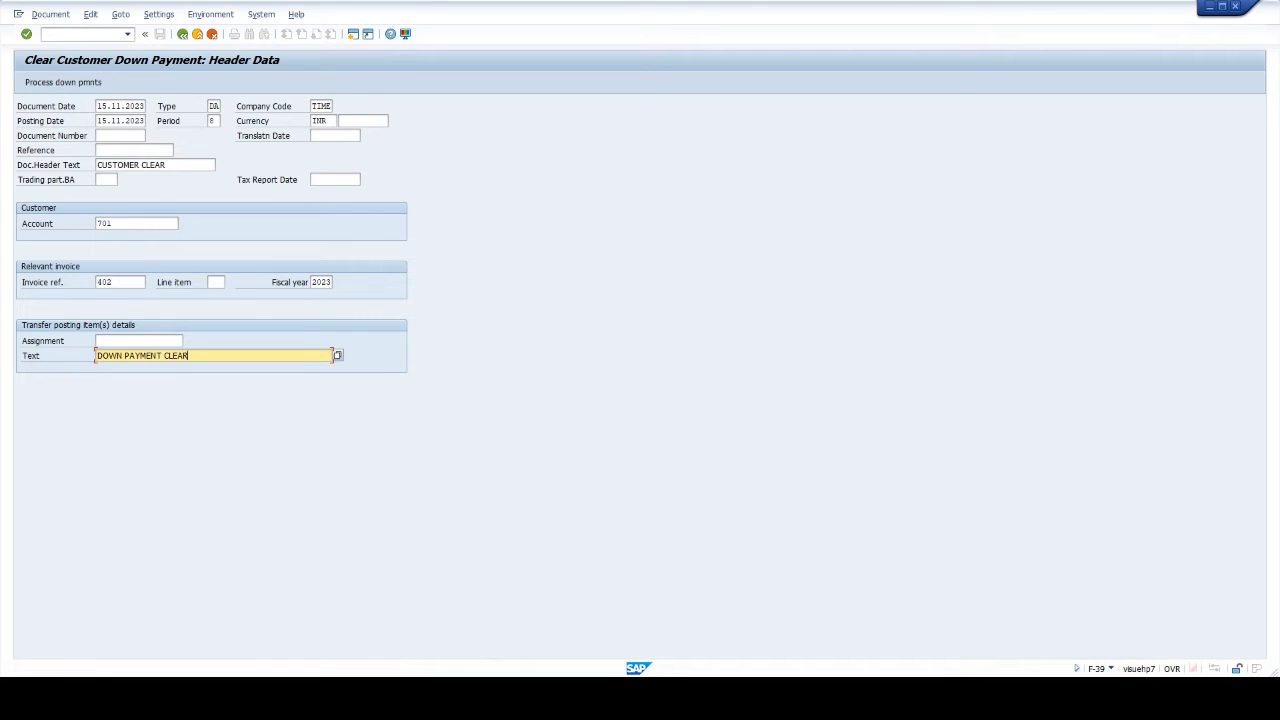
click(86, 82)
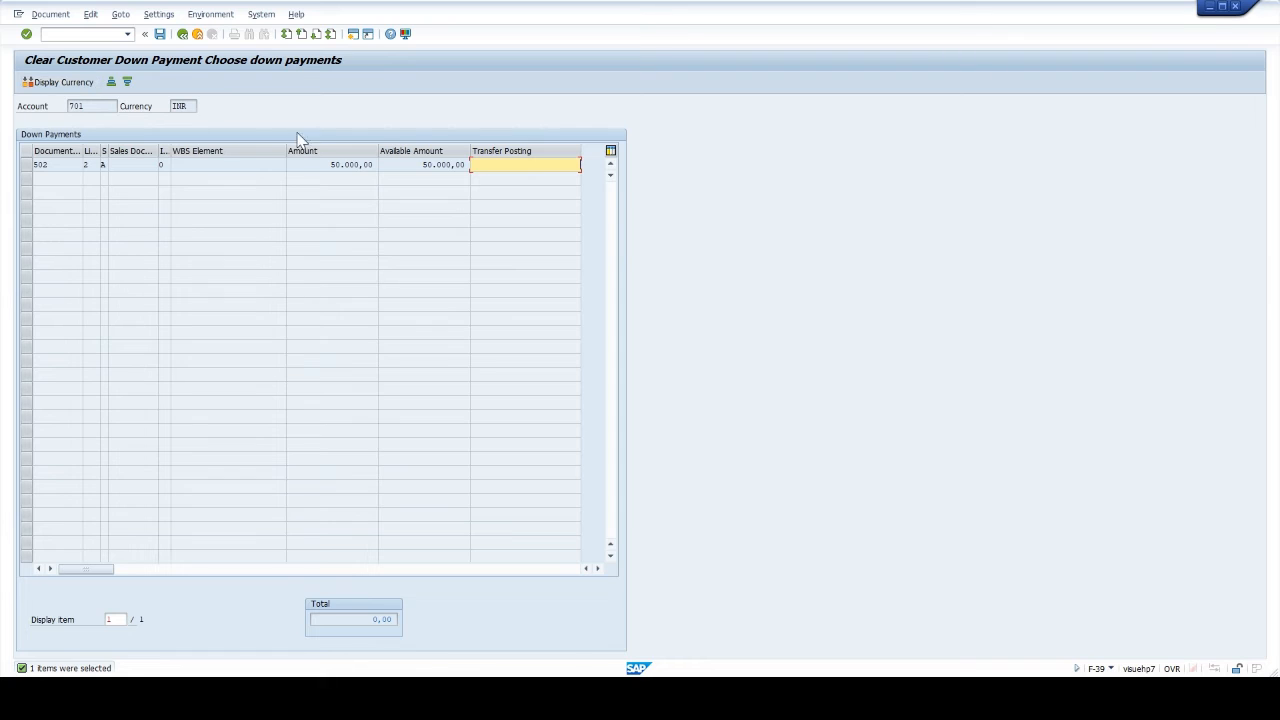
- Select the full down payment for transfer posting, then simulate and post the clearing document
double_click(498, 167)
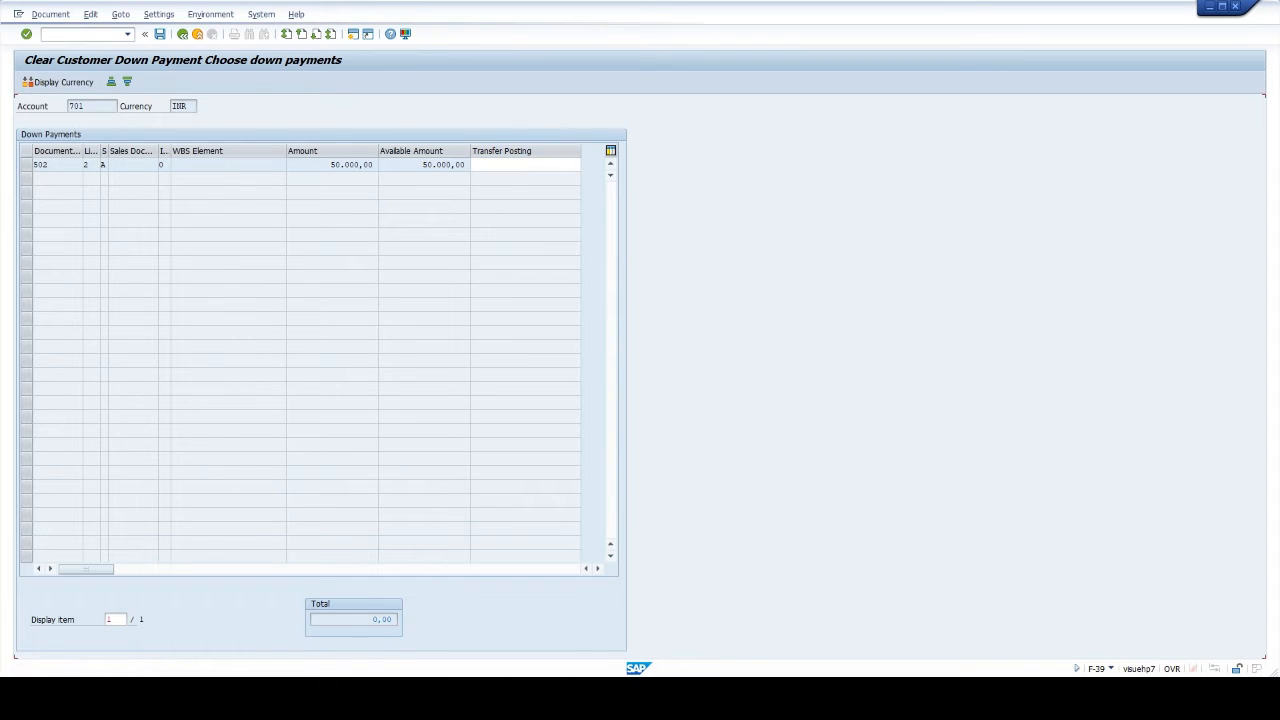
click(50, 14)
click(60, 76)
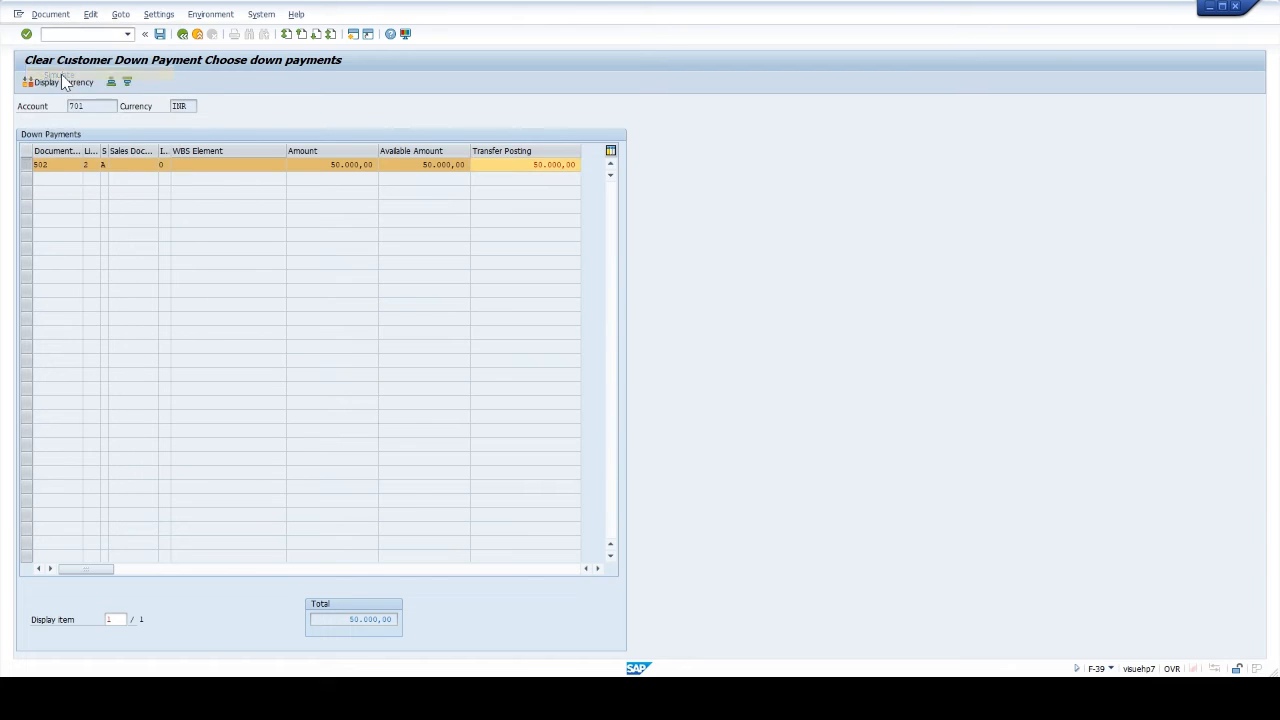
click(160, 35)
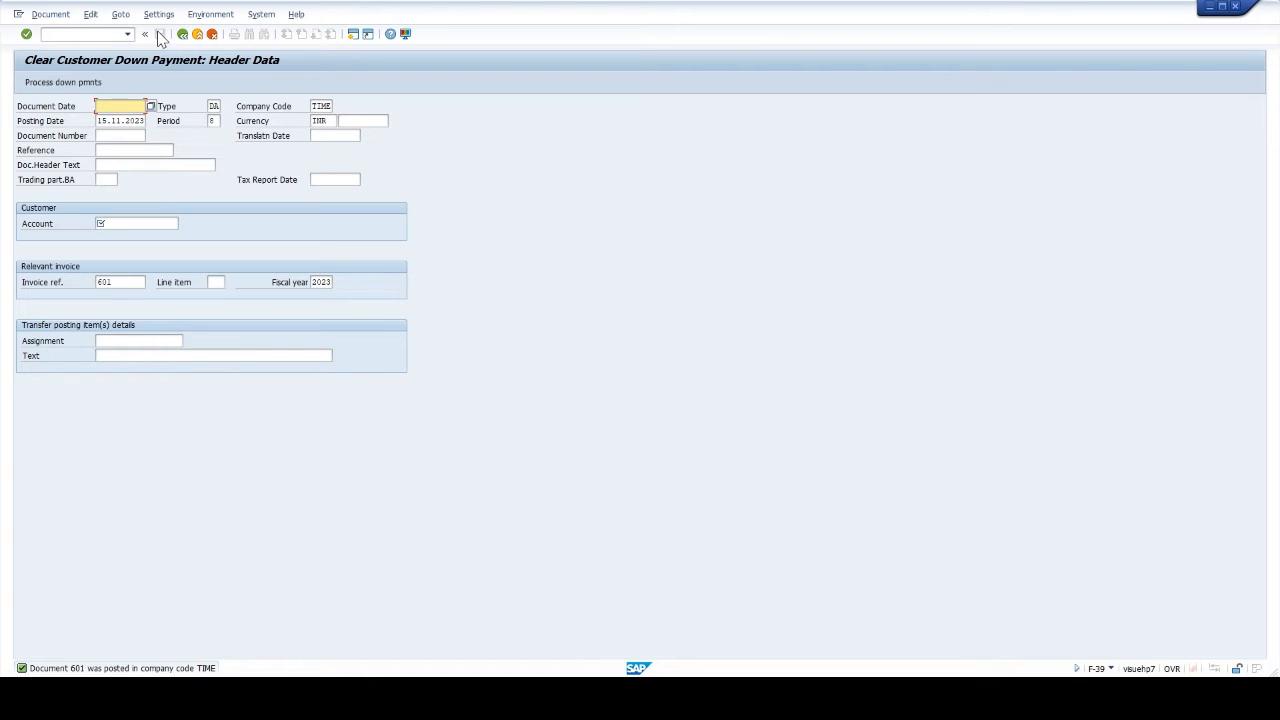
- Open the customer line item display in transaction FBL5N and enter the customer's account number
click(43, 34)
text(/N)
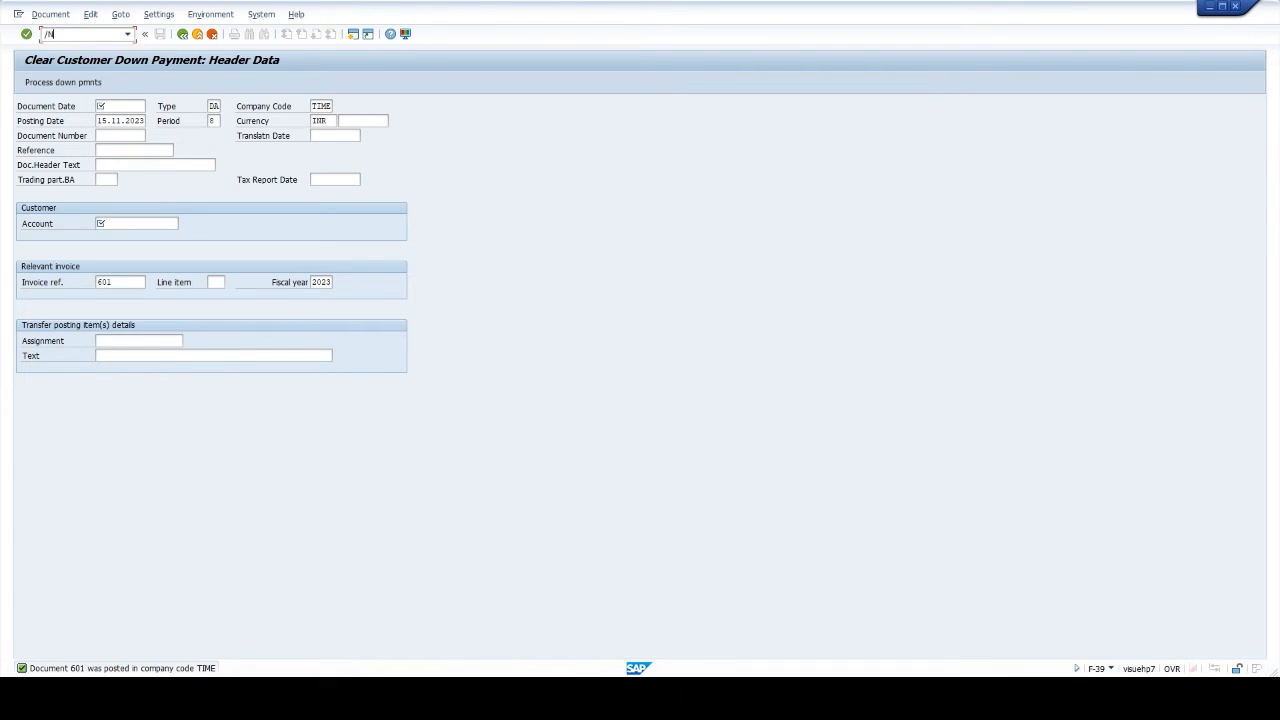
text(FBL5N)
key(Return)
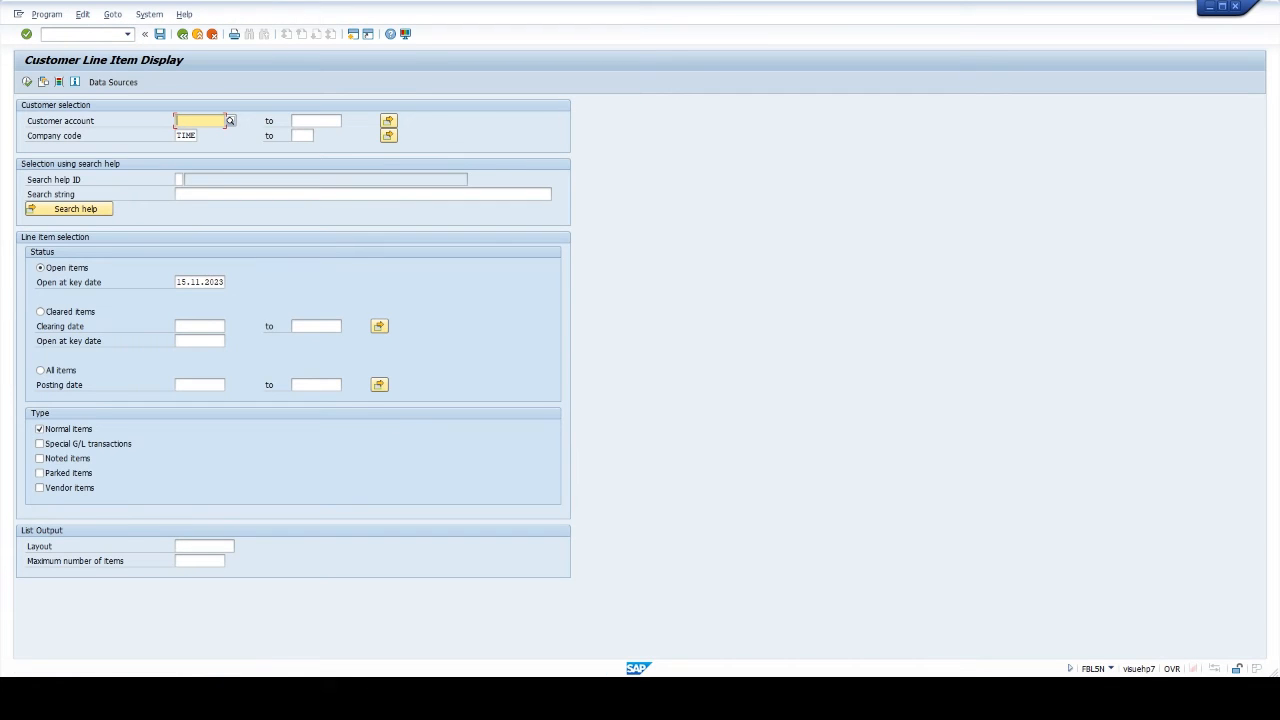
text(701)
click(195, 144)
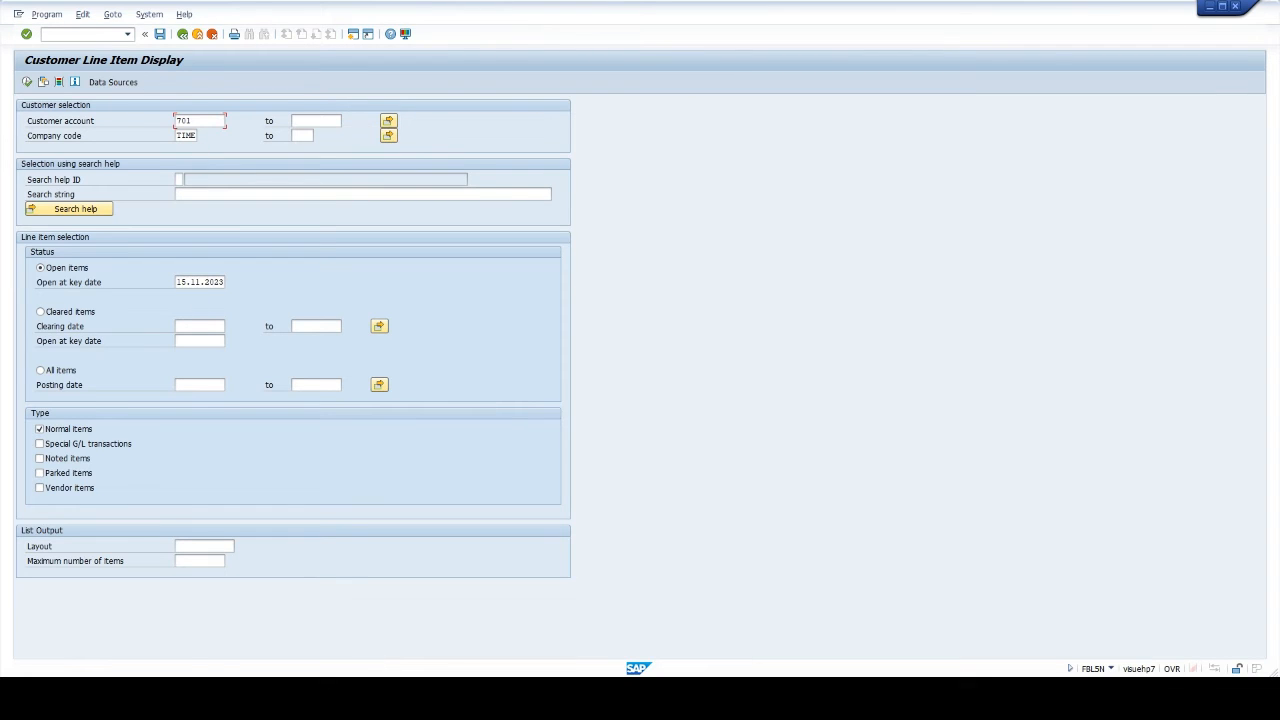
- Check the customer's normal items cleared on 15.11.2023, and list the items open at key date 15.11.2023
double_click(200, 282)
key(ctrl+c)
click(276, 281)
click(201, 326)
key(ctrl+v)
click(40, 312)
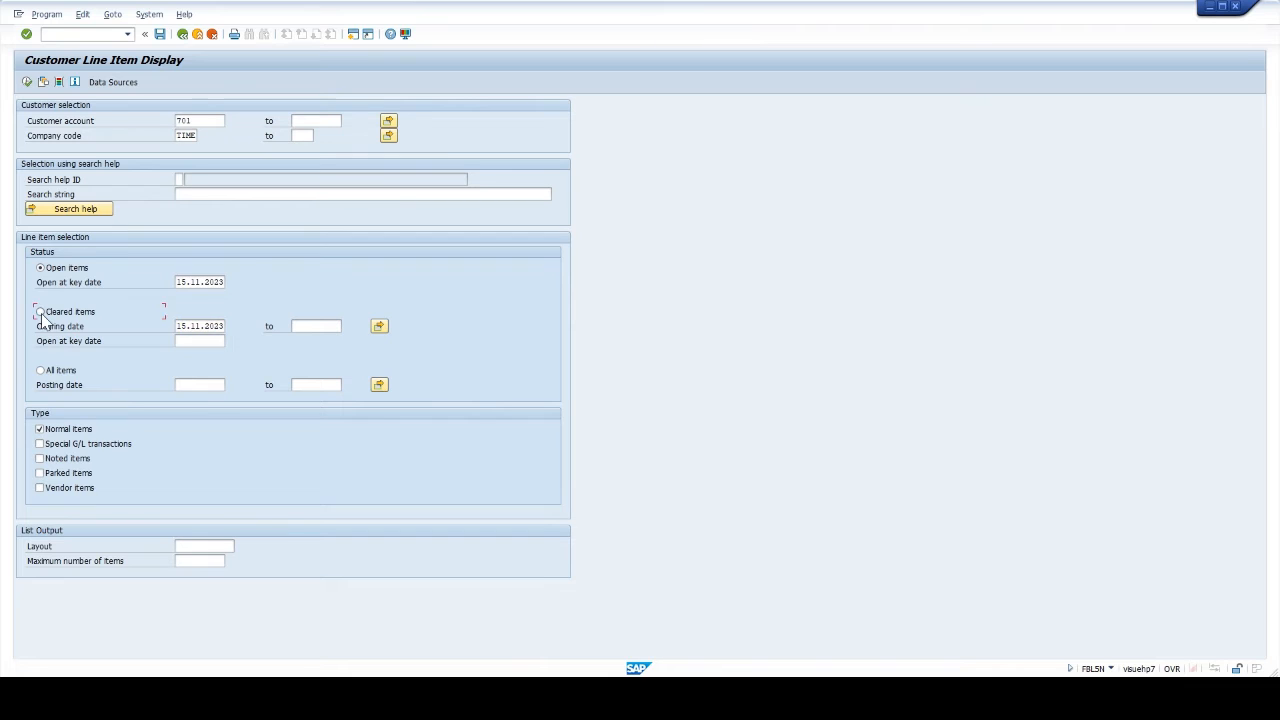
click(27, 82)
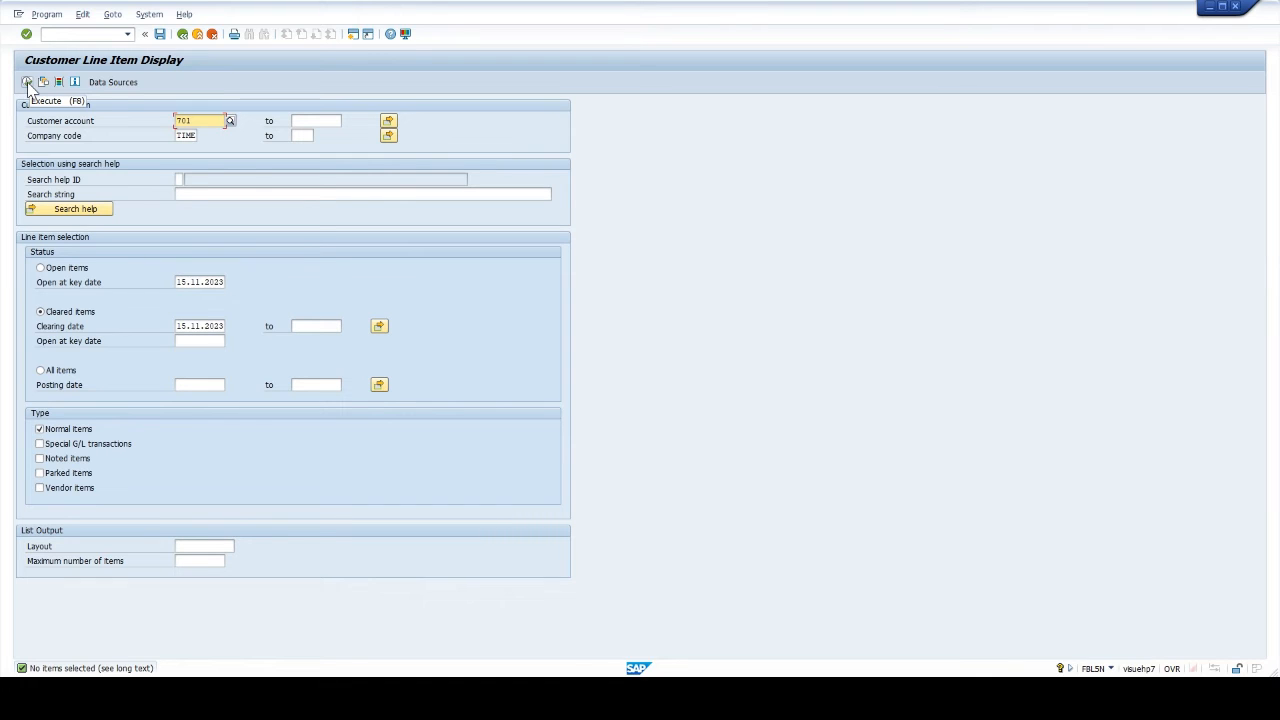
click(40, 268)
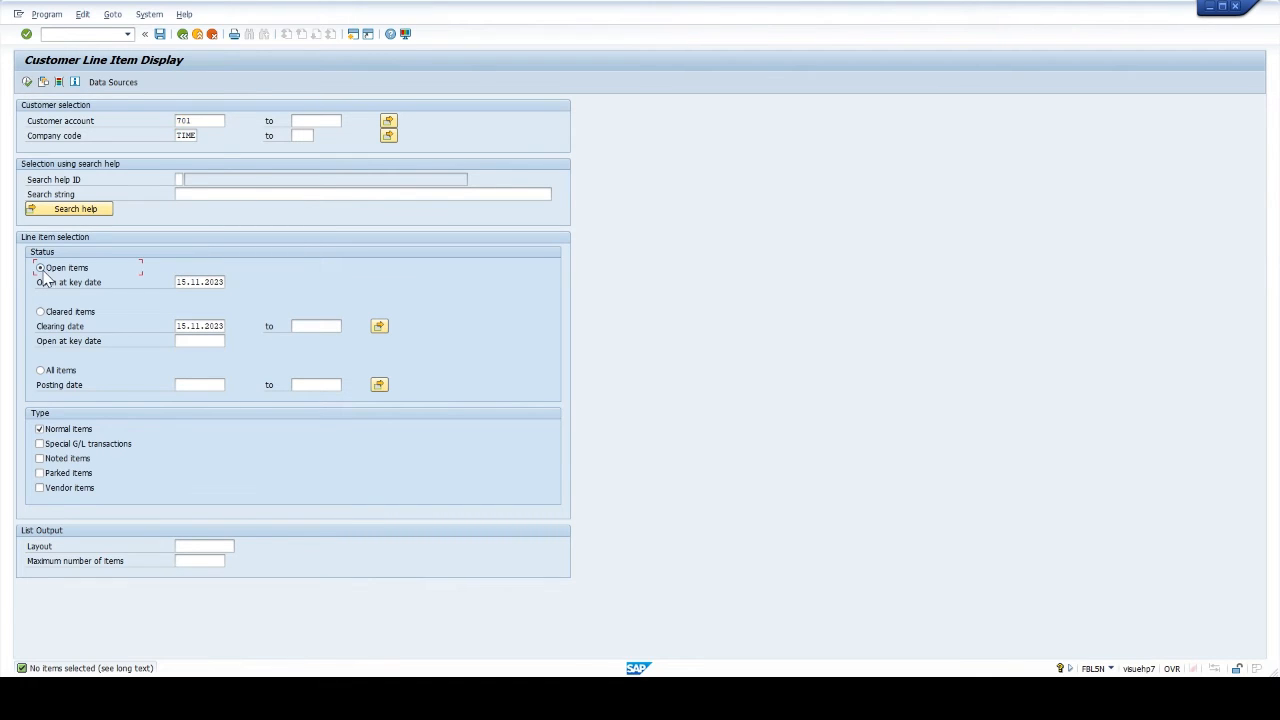
click(27, 82)
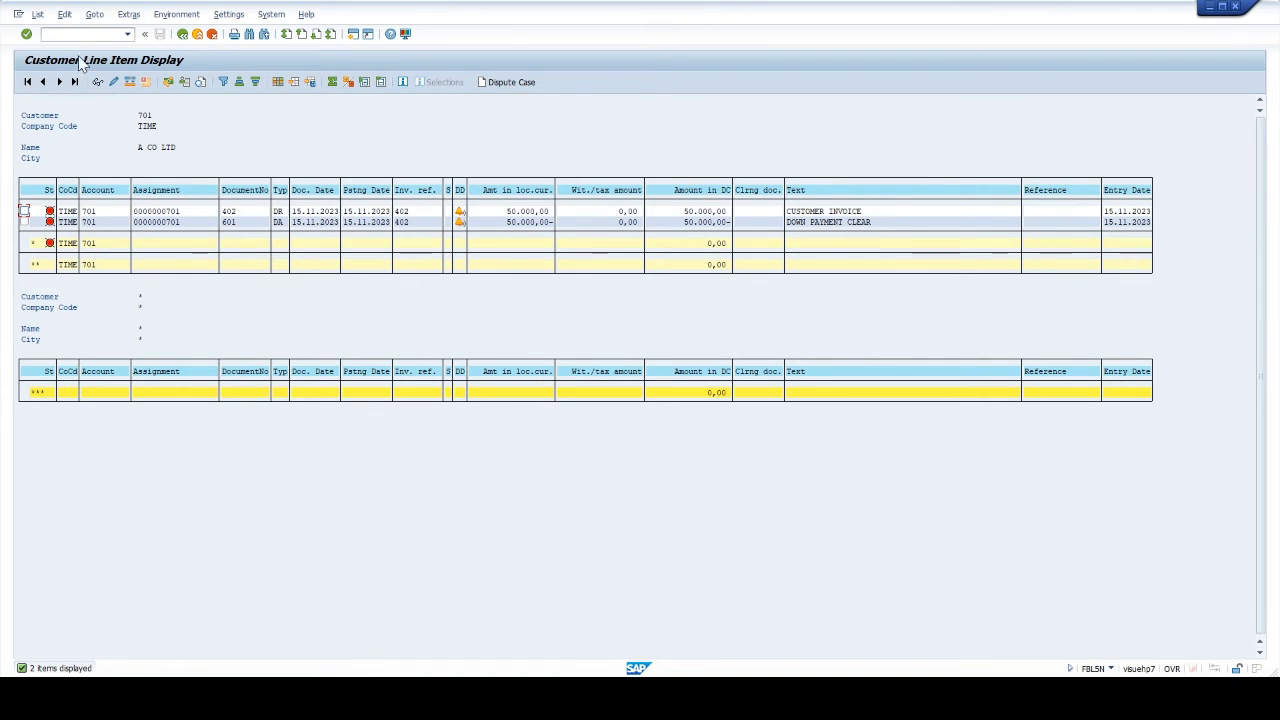
- Clear the customer's open invoice against the transferred down payment in transaction F-32 and post the clearing
click(43, 34)
text(/NF-32)
key(Return)
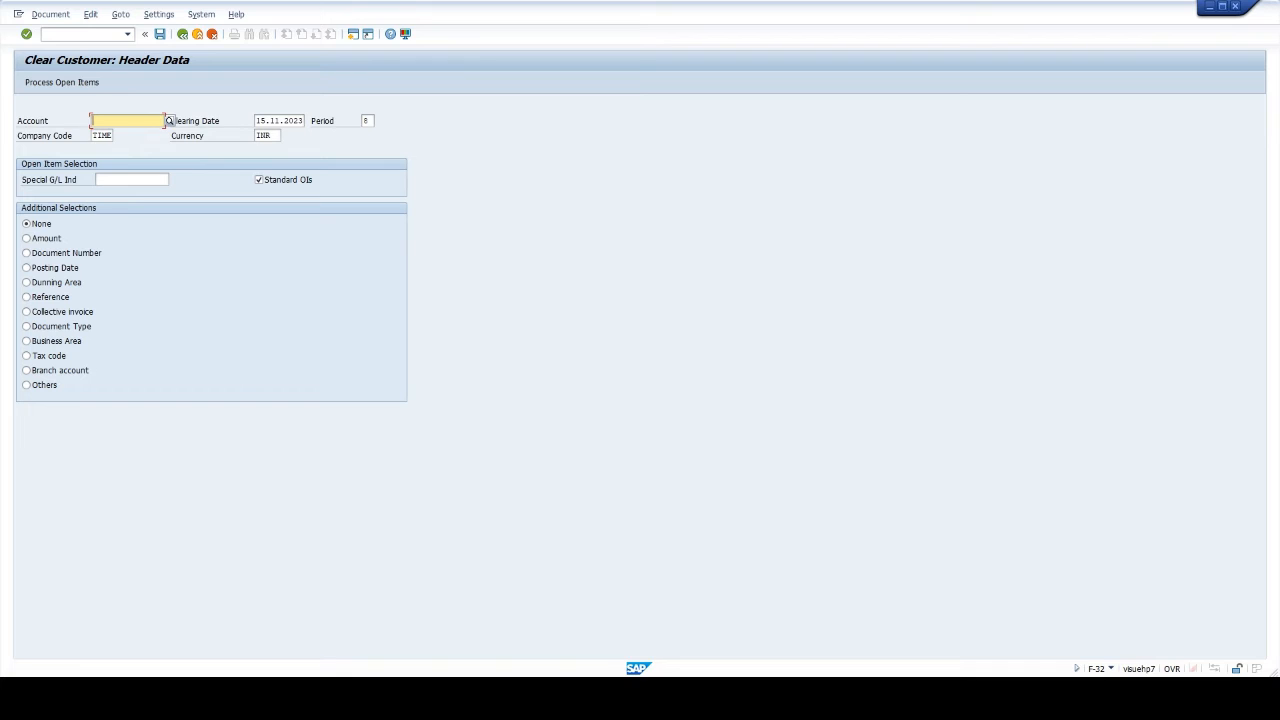
text(701)
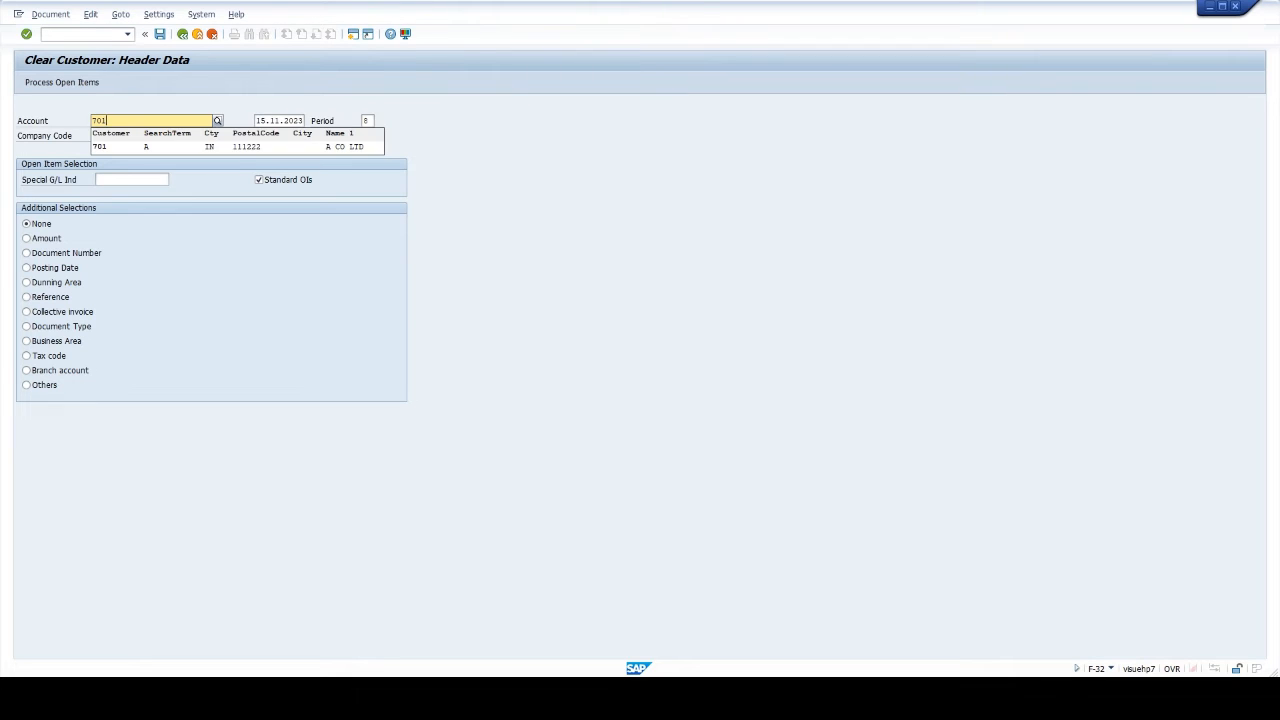
click(153, 146)
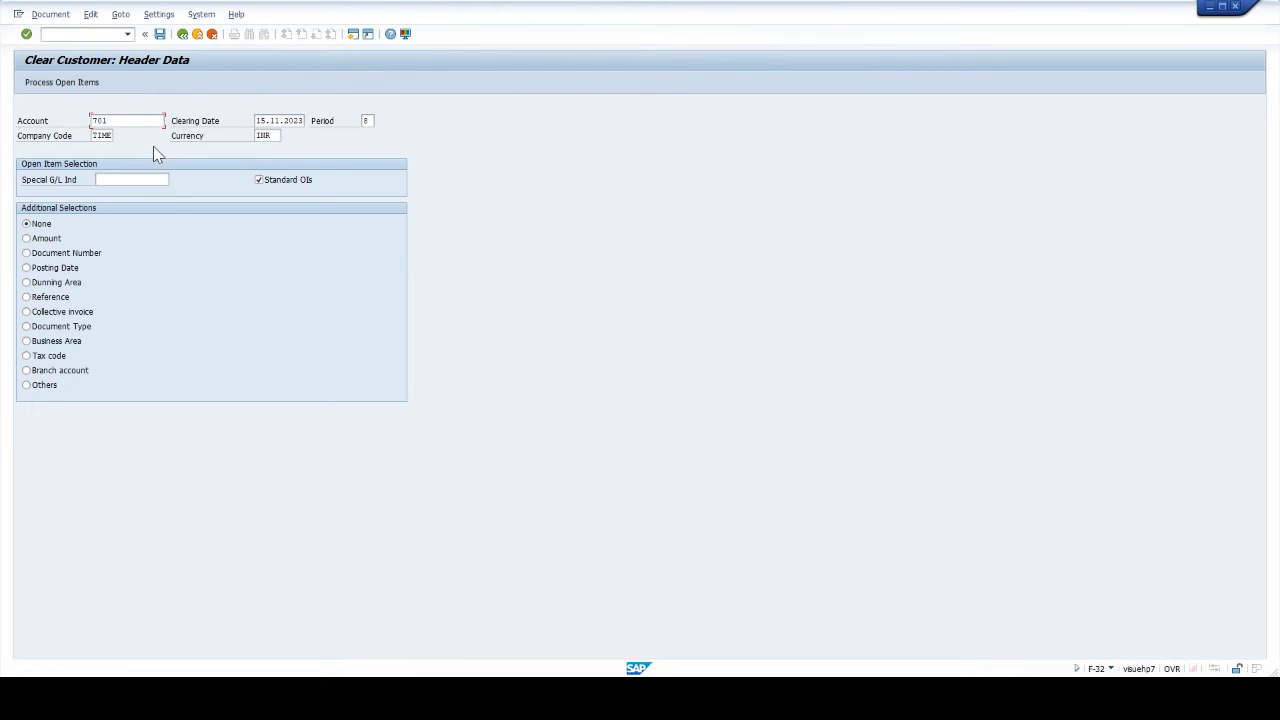
click(55, 82)
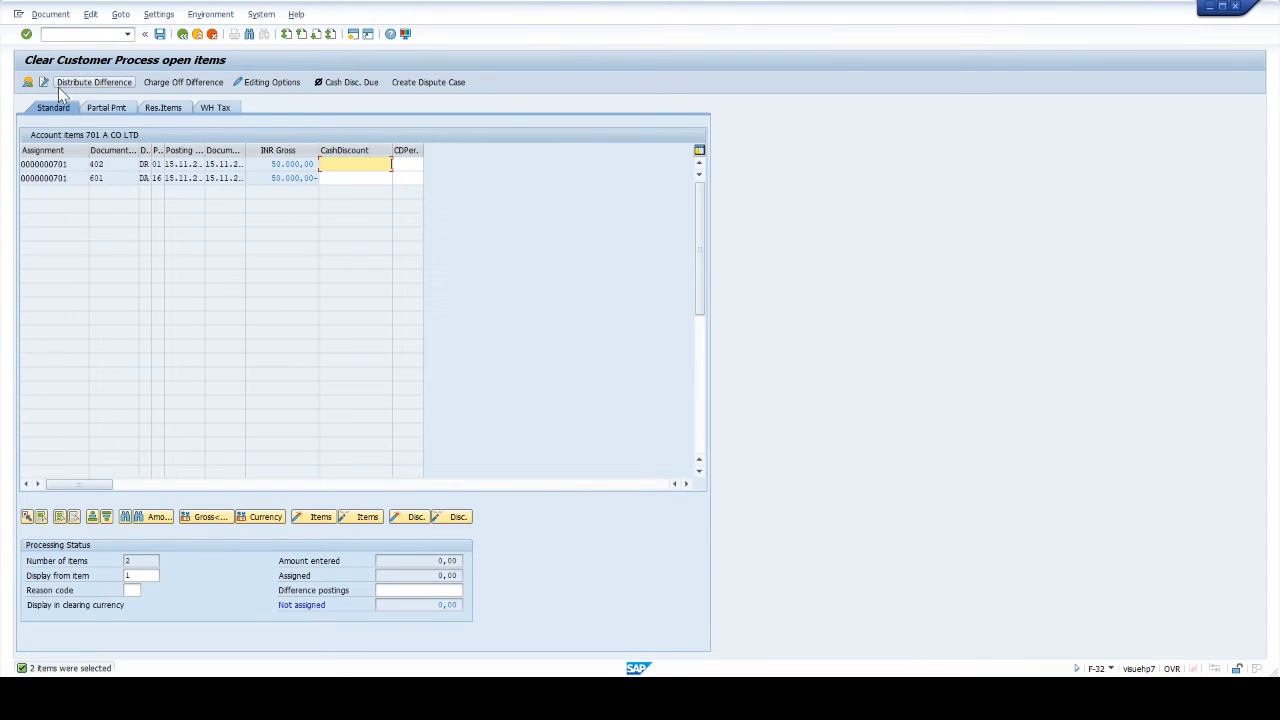
click(160, 36)
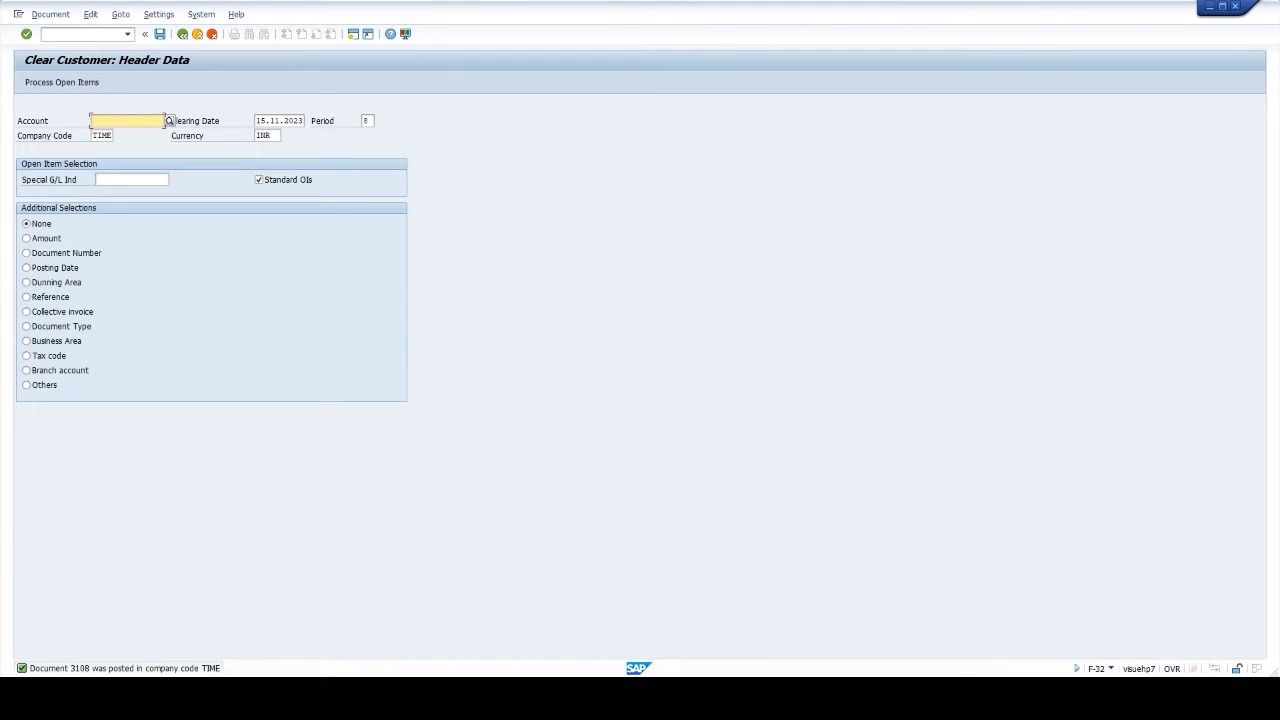
- List the customer's items cleared on 15.11.2023 in transaction FBL5N
click(42, 34)
text(/N)
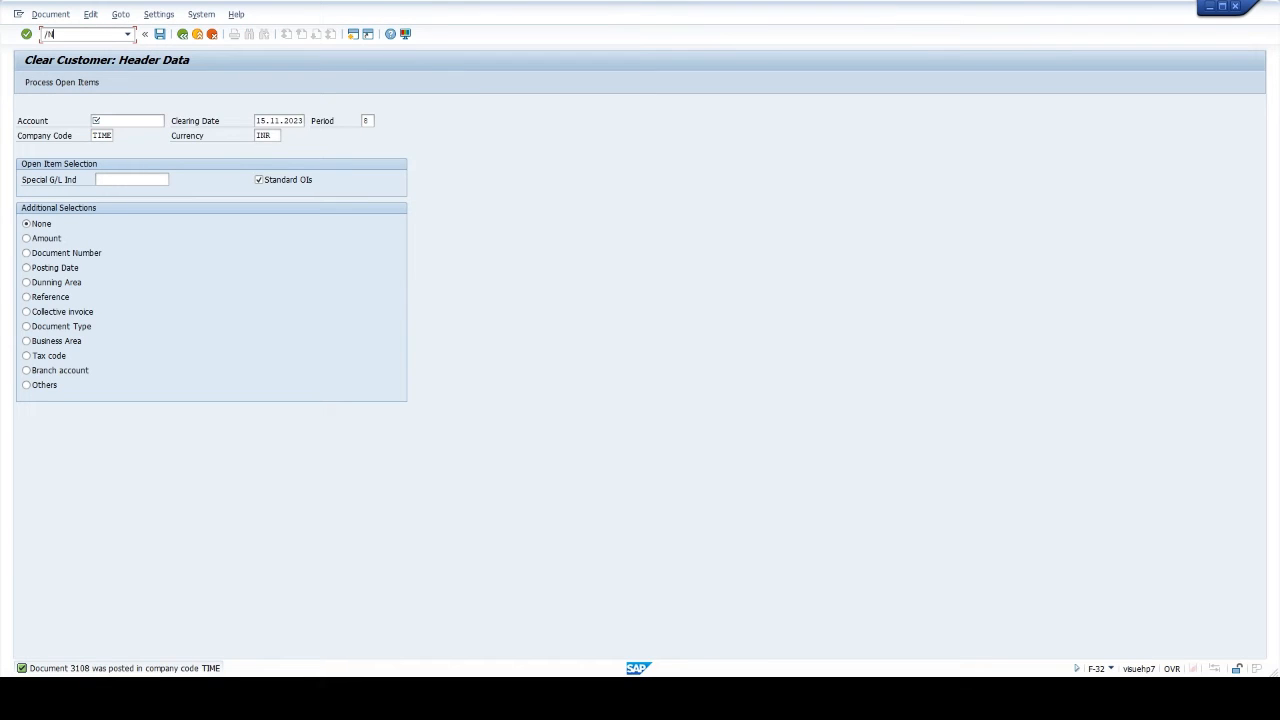
text(FB03)
key(Return)
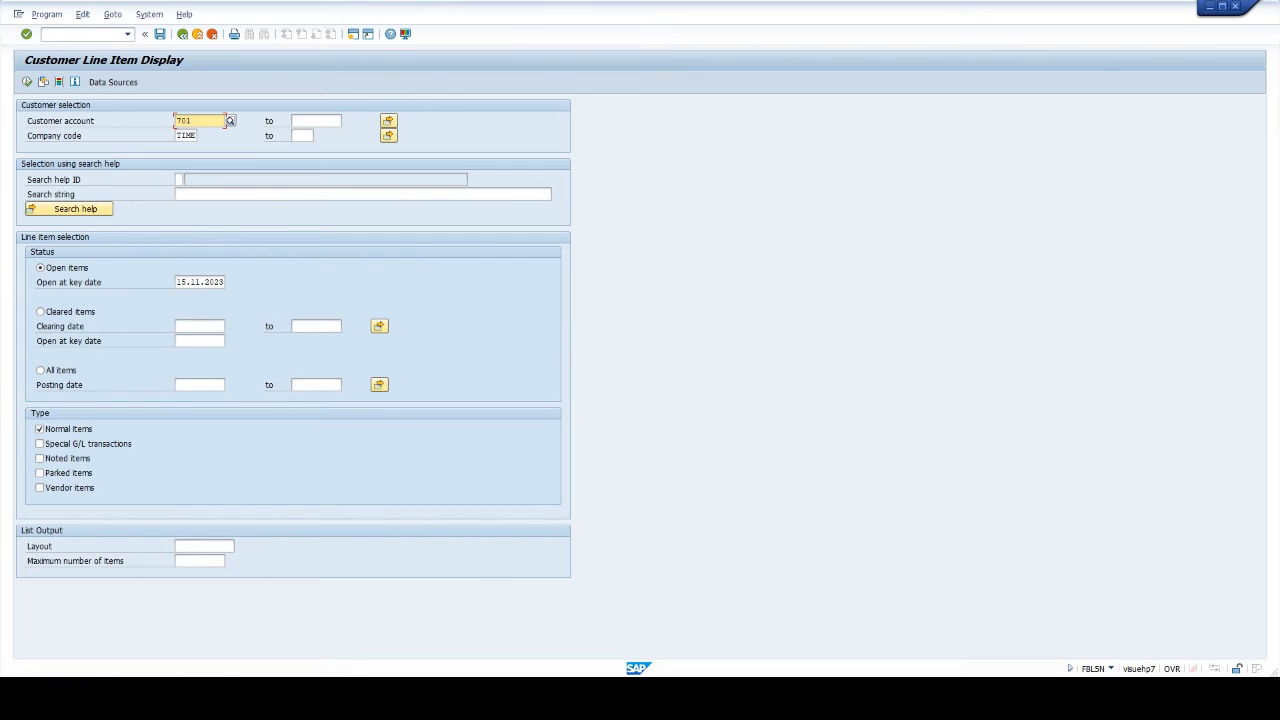
click(44, 314)
key(ctrl+v)
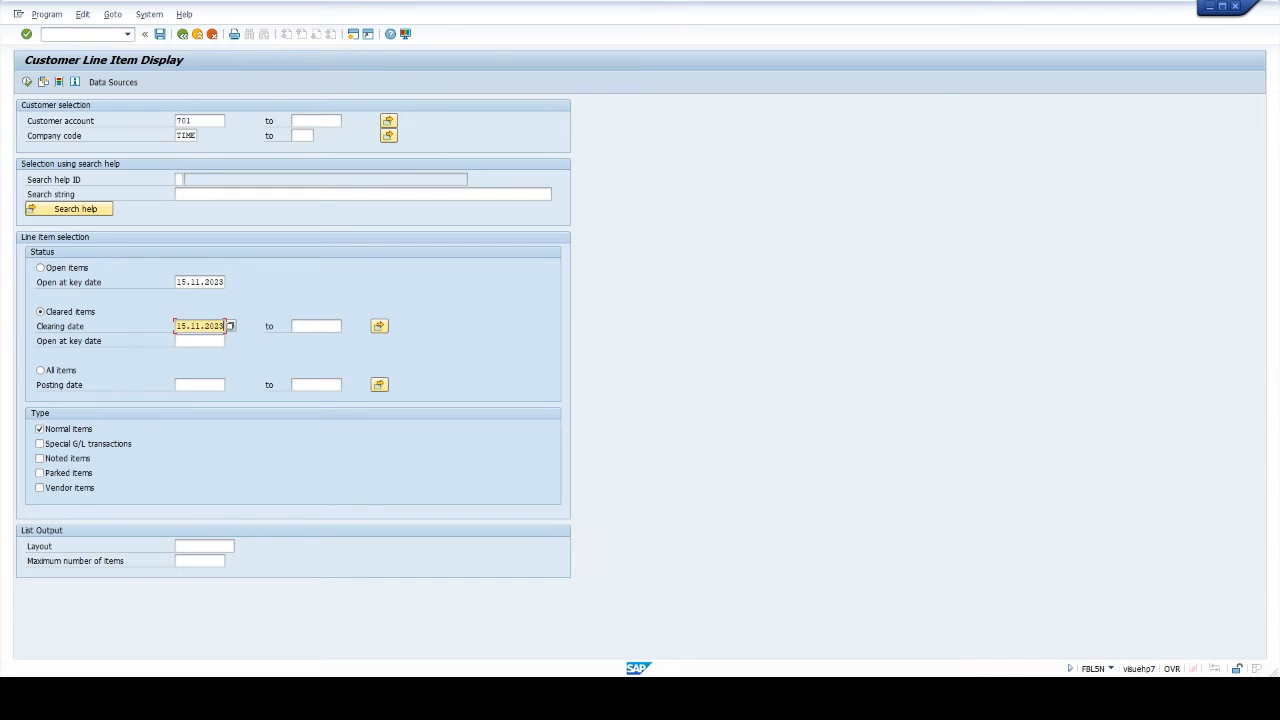
click(27, 83)
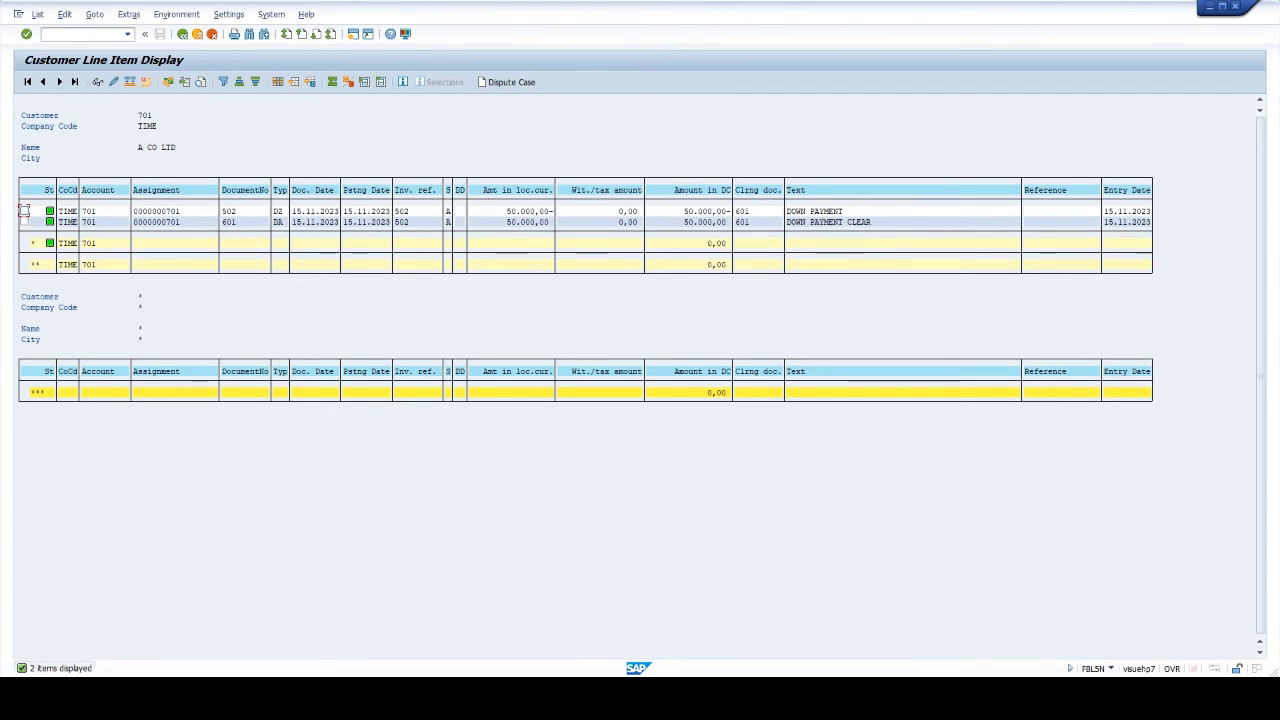
- Find payment terms TIME in transaction OBB8 and examine their discount percentages and day limits
click(42, 34)
text(/NO)
text(B88)
key(Return)
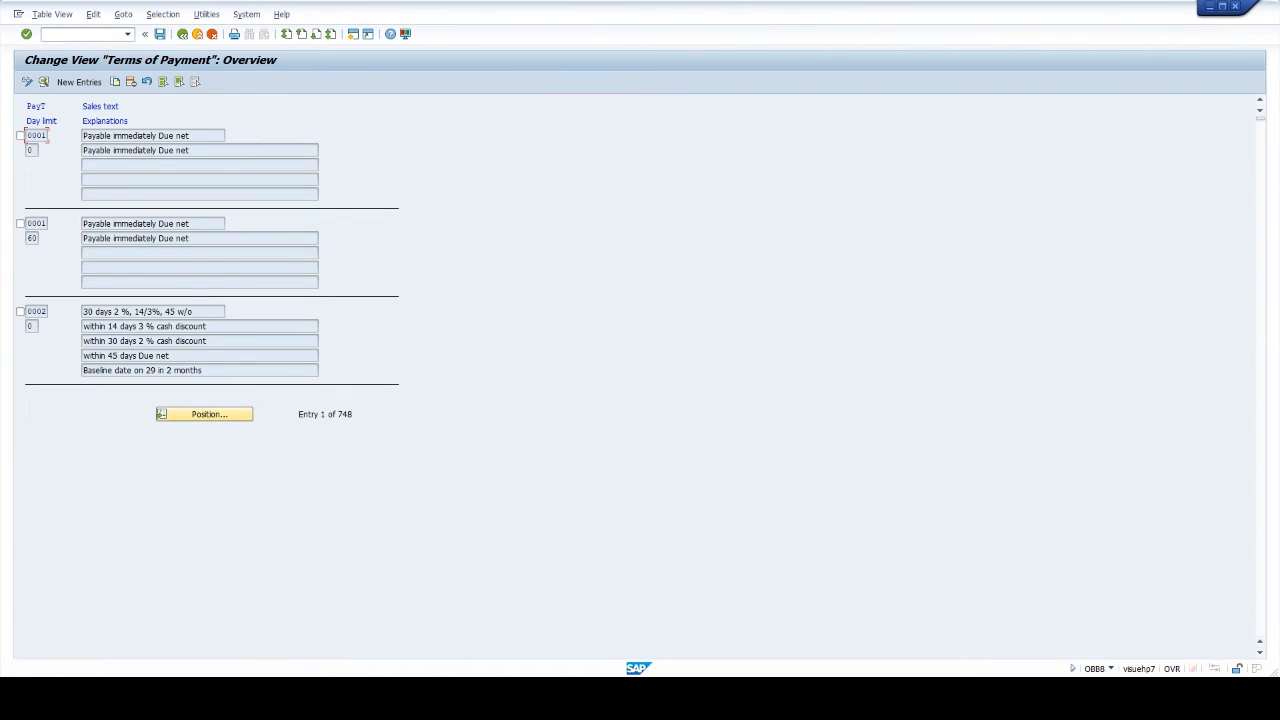
click(207, 416)
text(TIME)
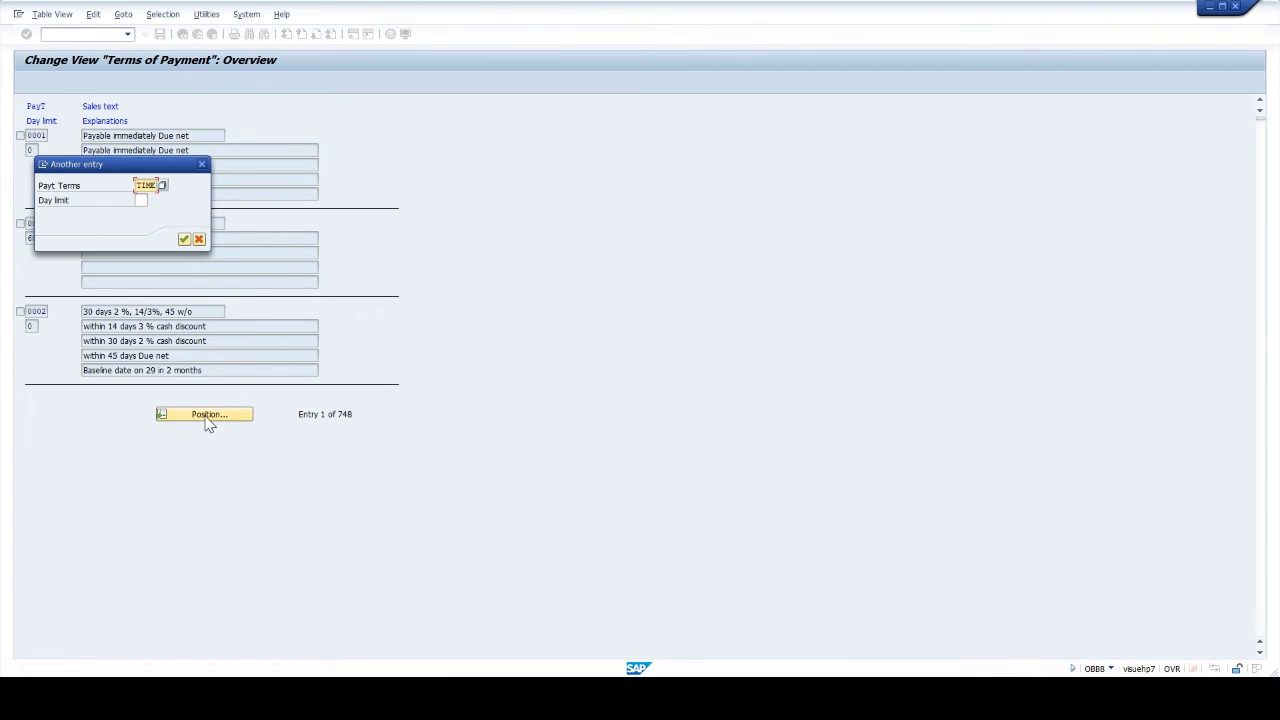
key(Return)
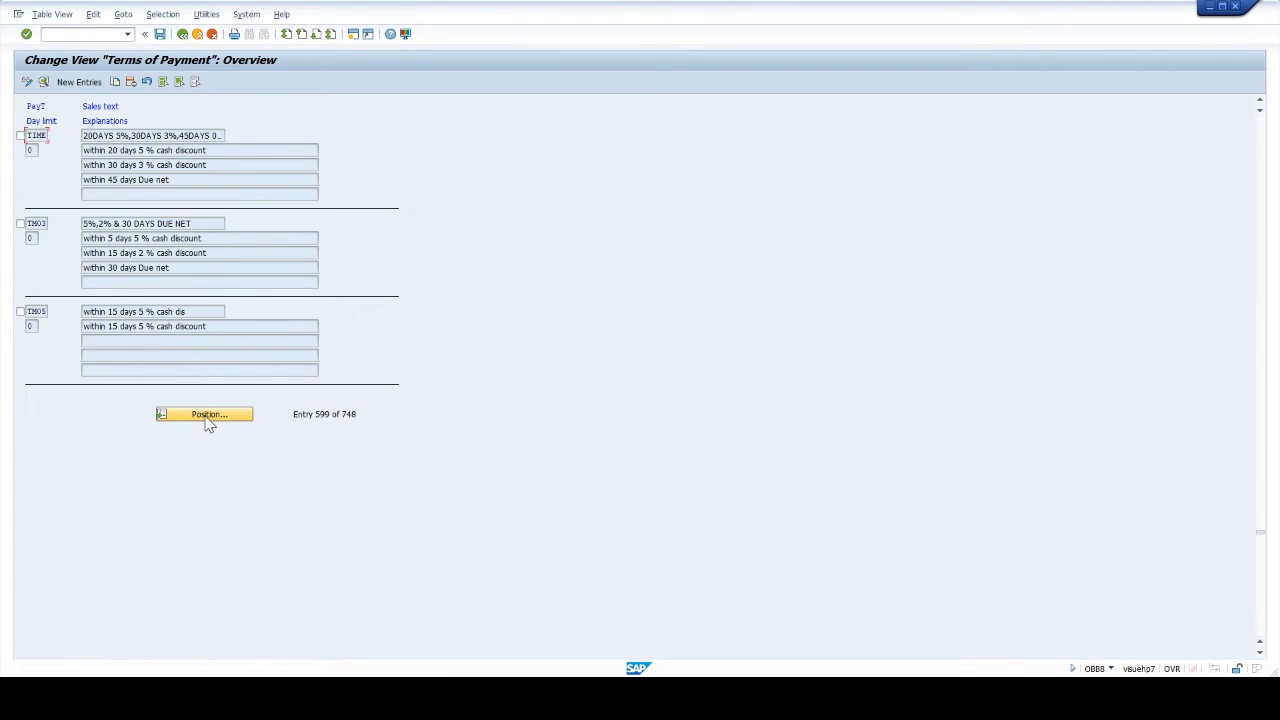
double_click(40, 142)
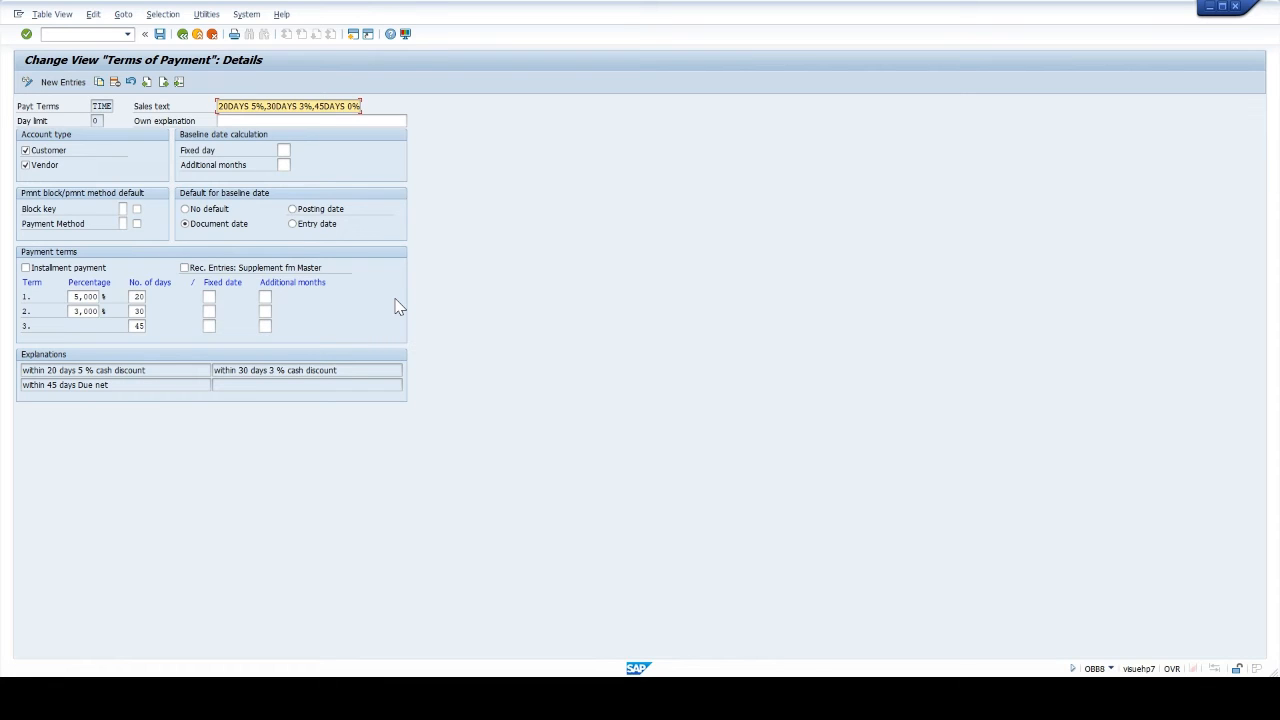
- Open the cash discount expense settings in transaction OBXI and save the posting rules for chart of accounts TIME
click(80, 34)
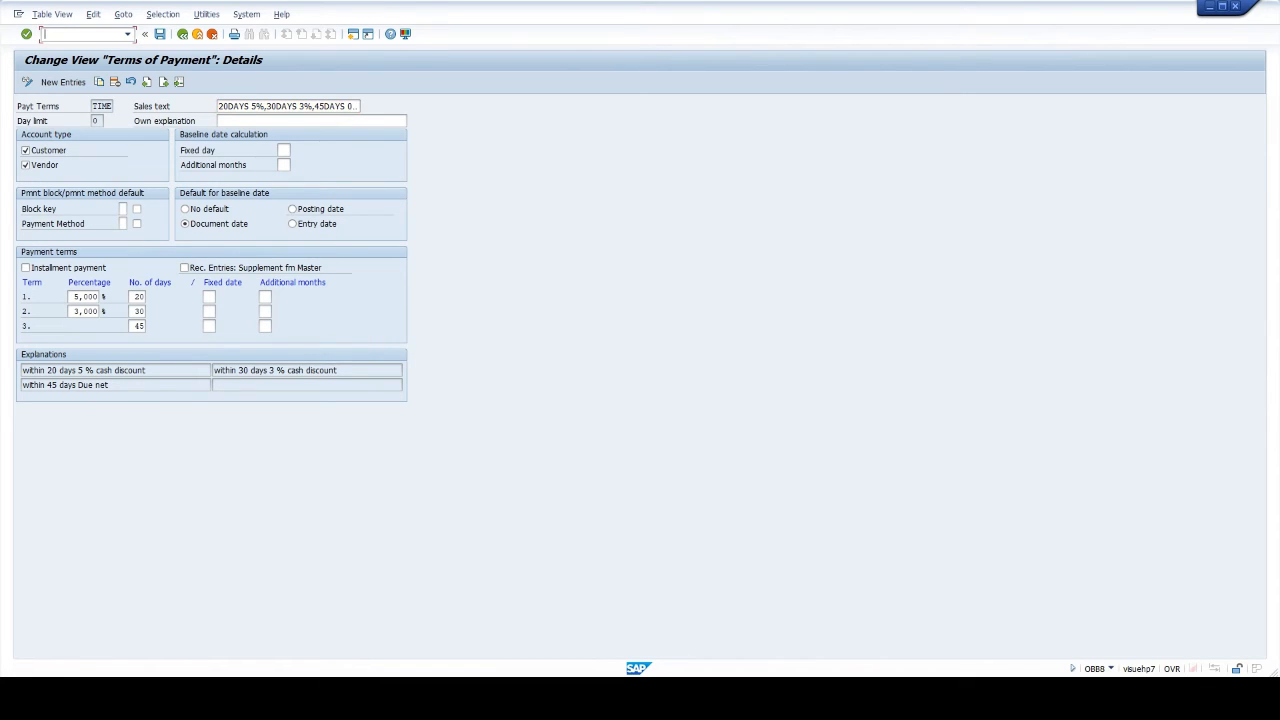
text(/NOBXI)
key(Return)
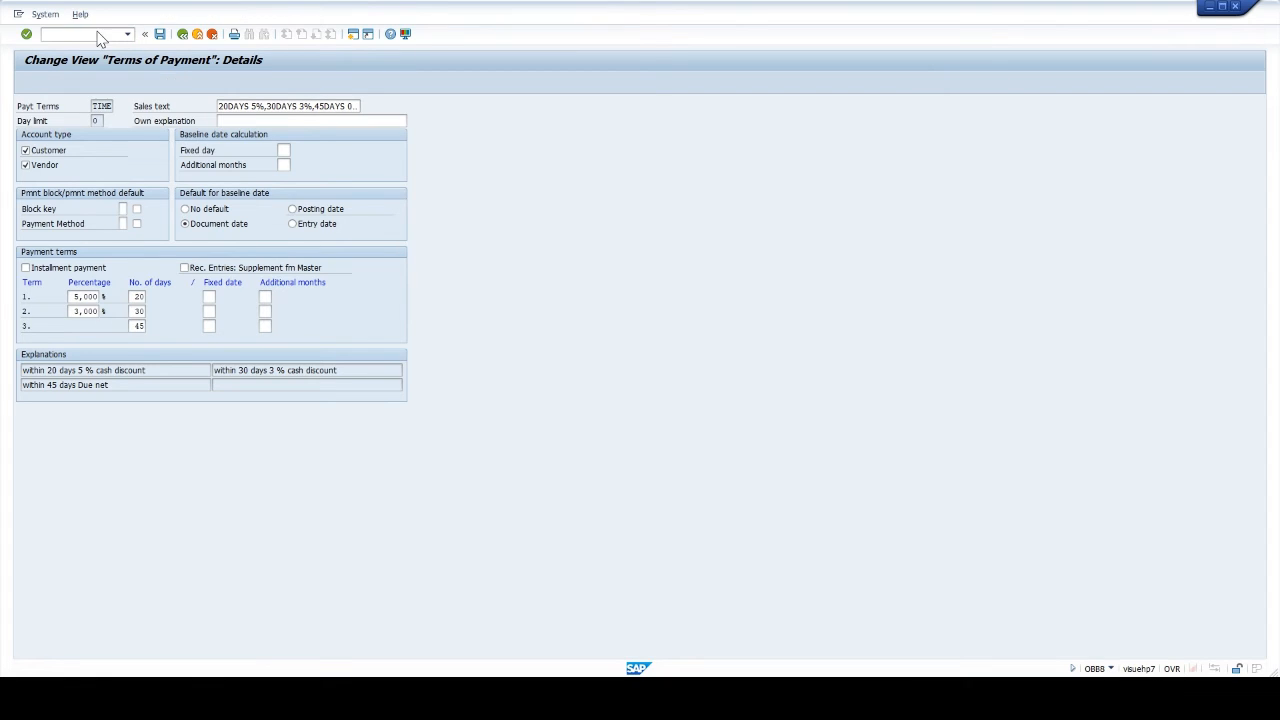
click(277, 314)
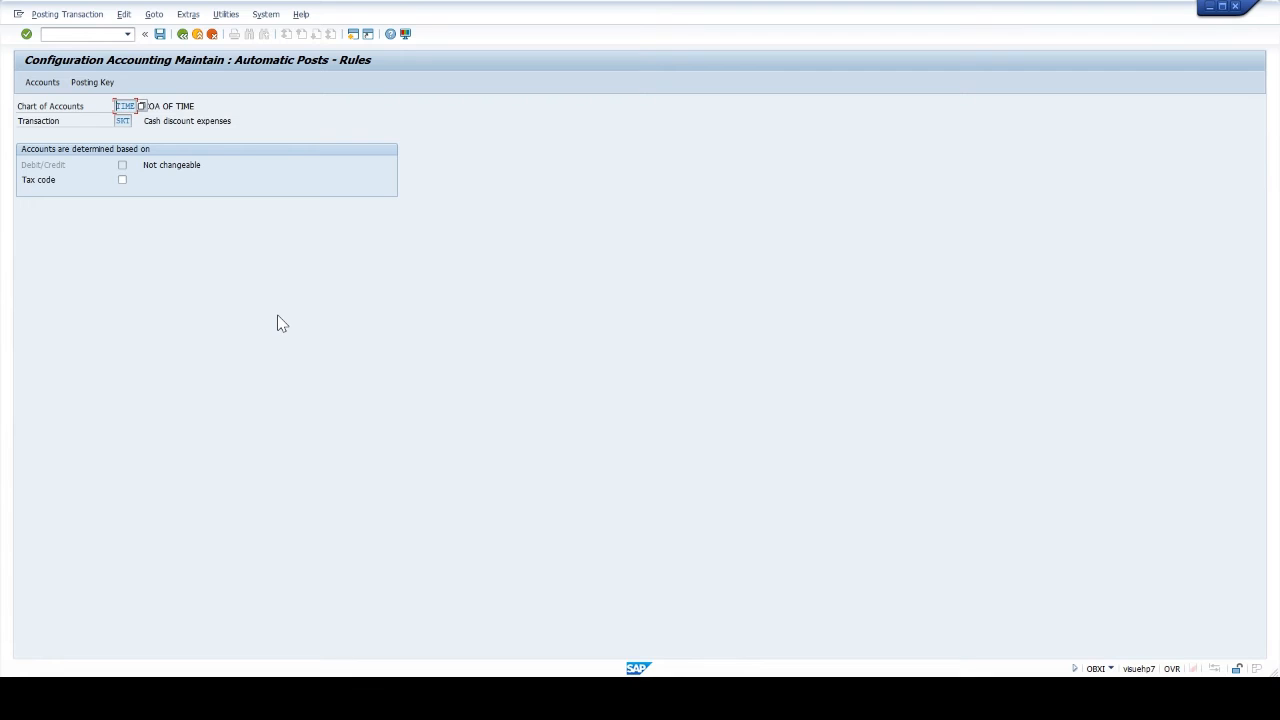
click(160, 34)
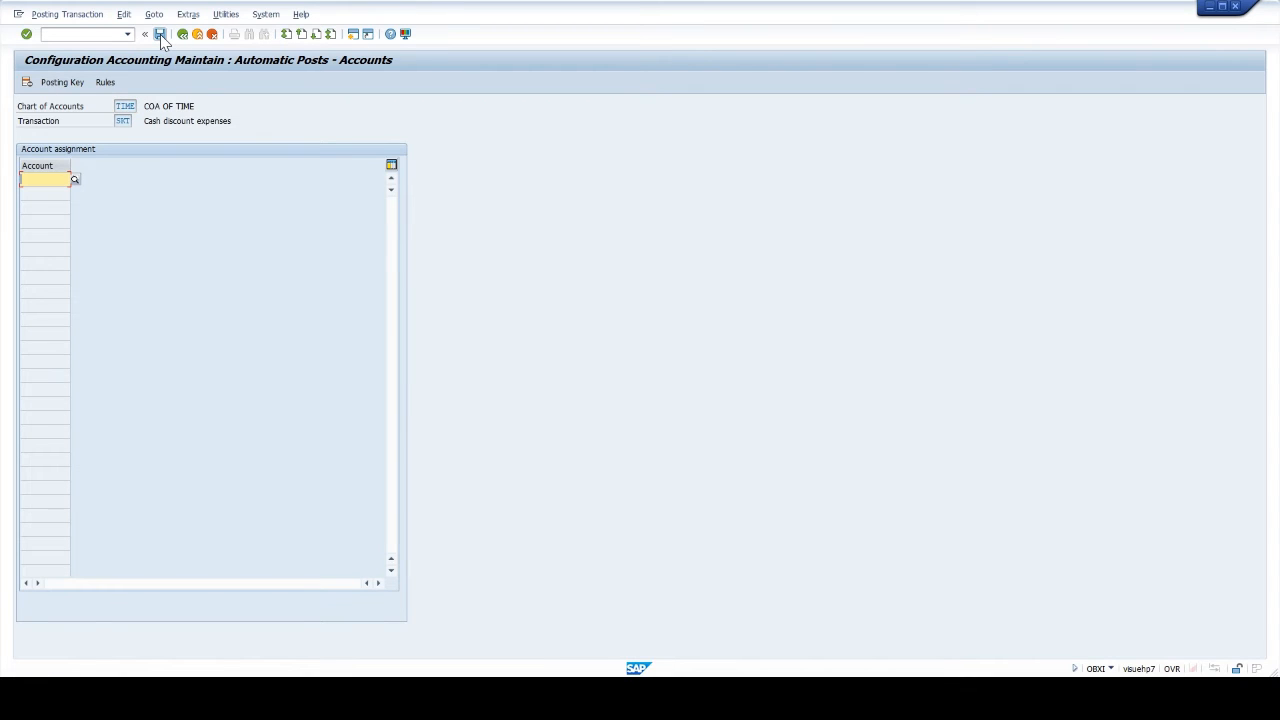
- Assign G/L account 4413 to cash discount expenses and save it to the proposed customizing request
text(004413)
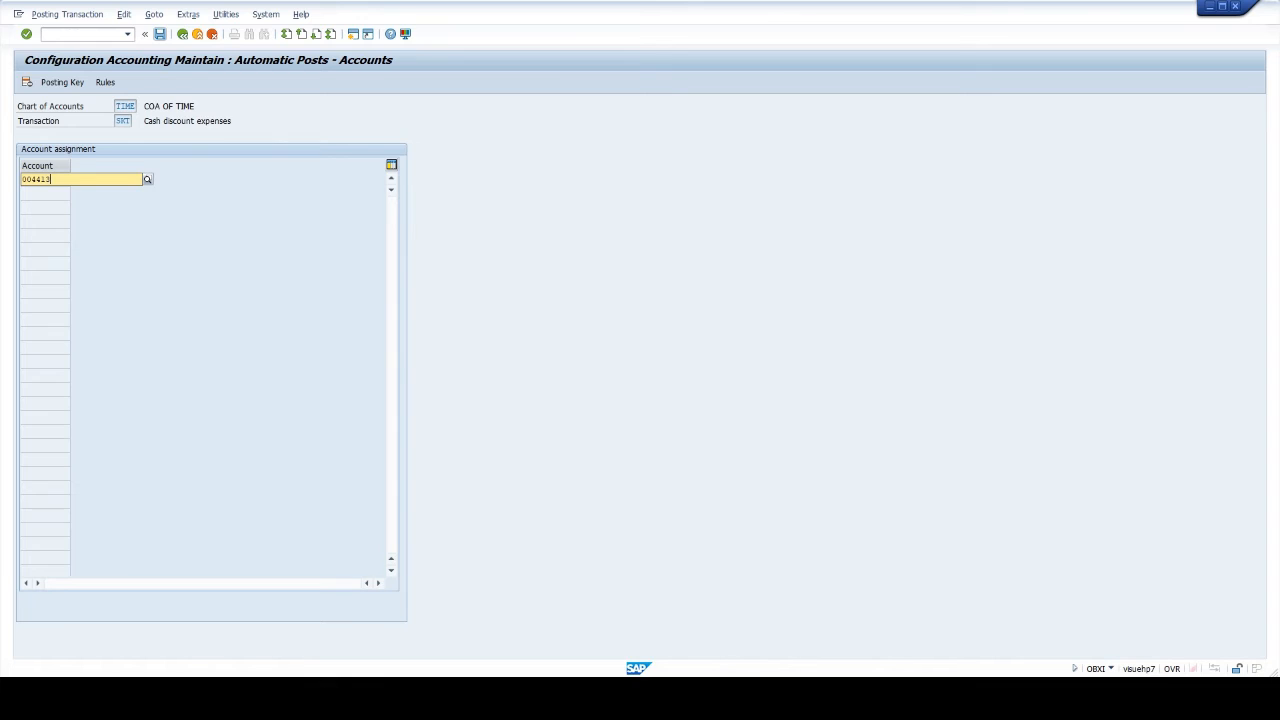
key(Return)
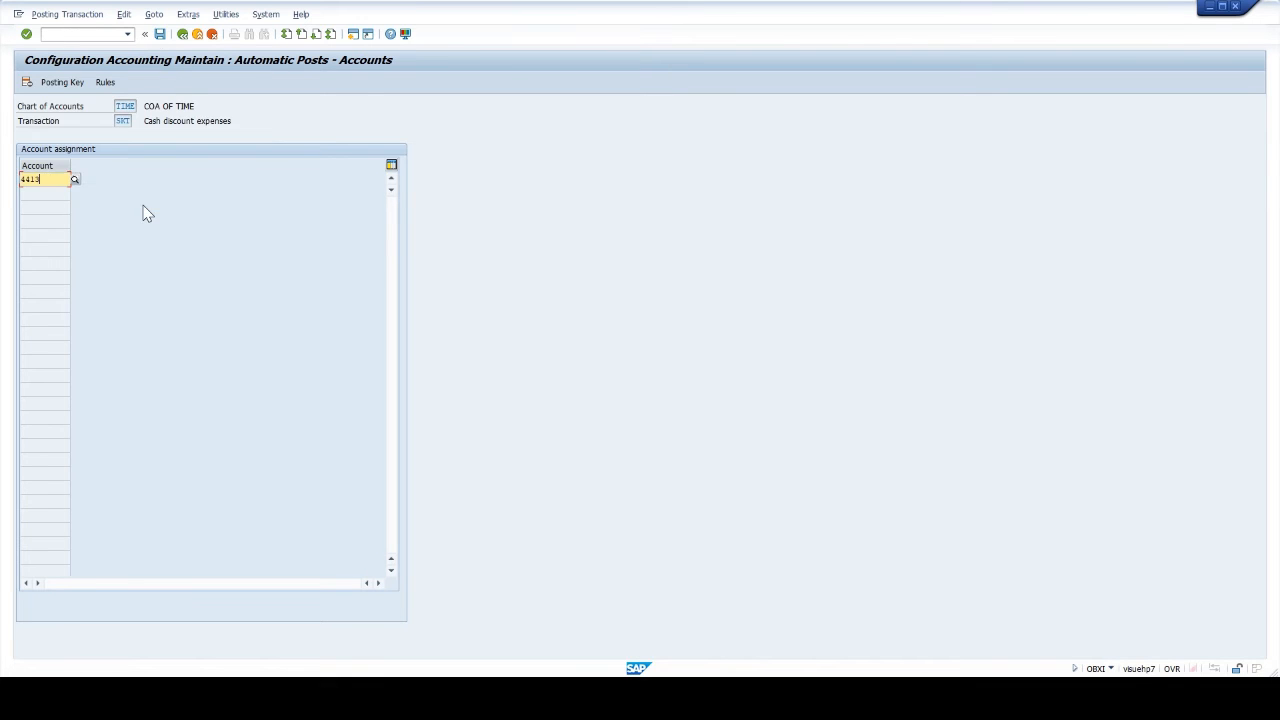
click(161, 36)
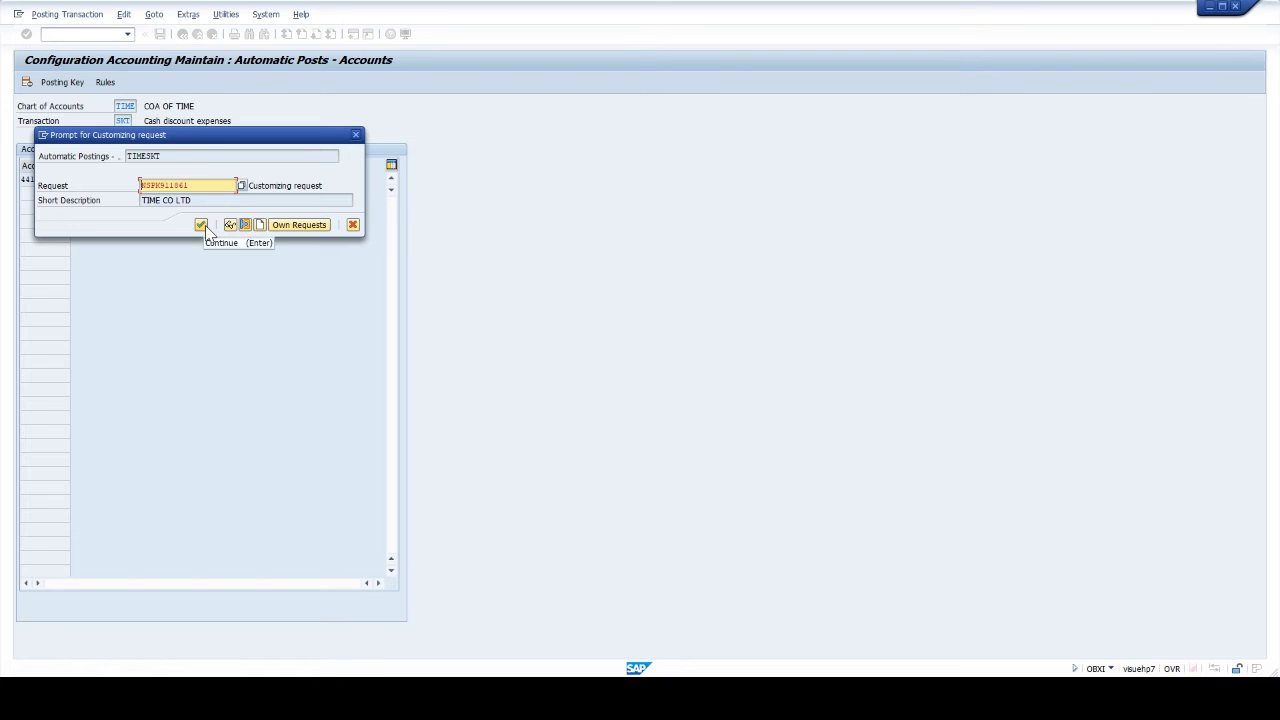
click(201, 225)
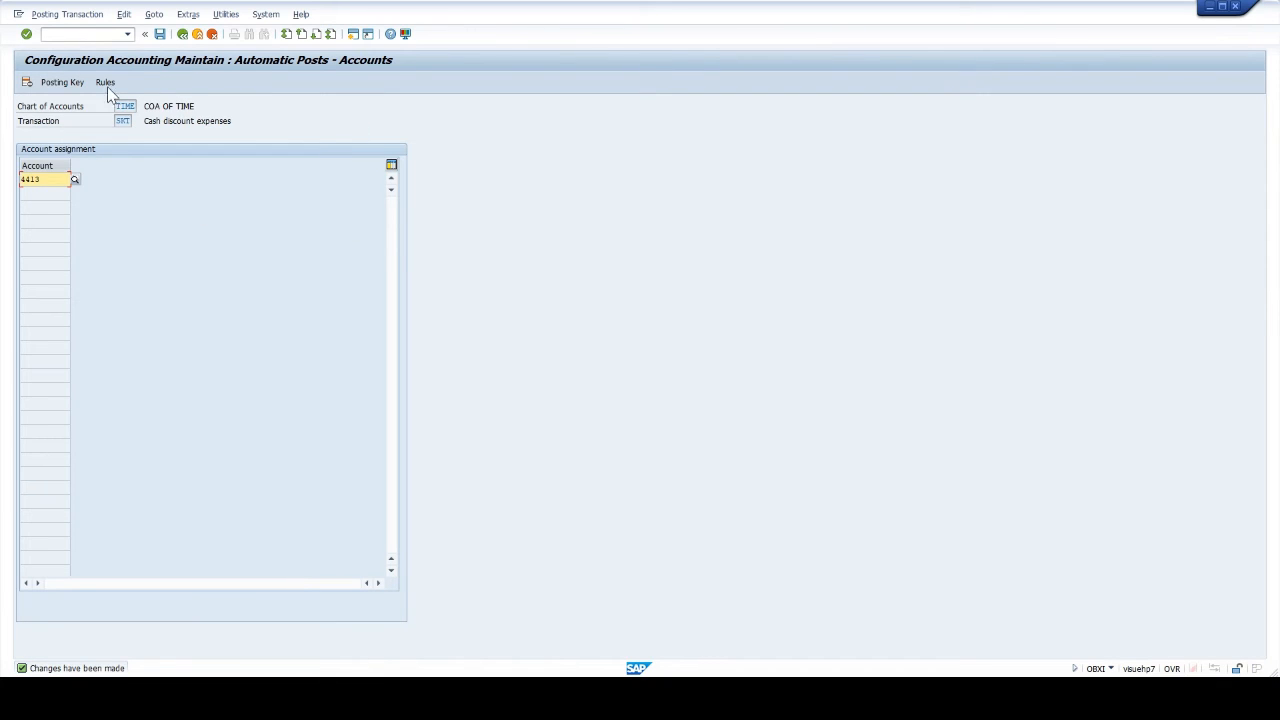
- Open the customer's master record for company code TIME in transaction FD02 and switch to its company code data
click(43, 34)
text(/NFD02)
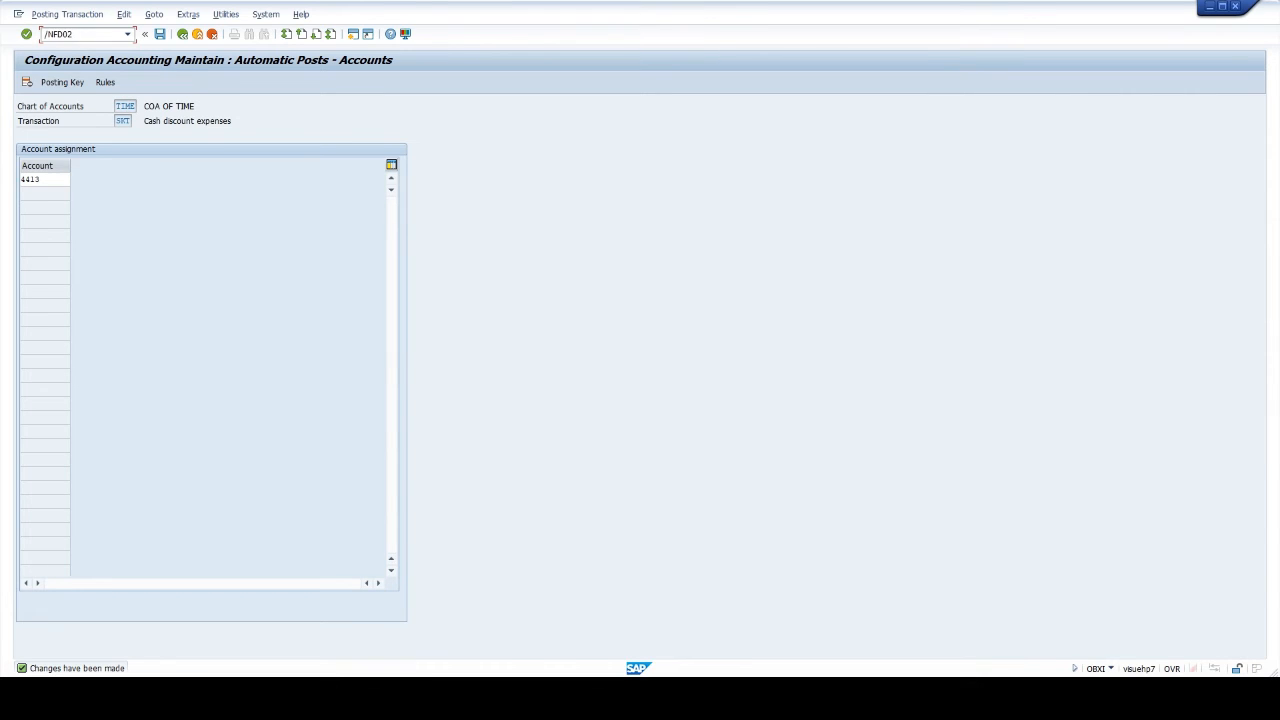
key(Return)
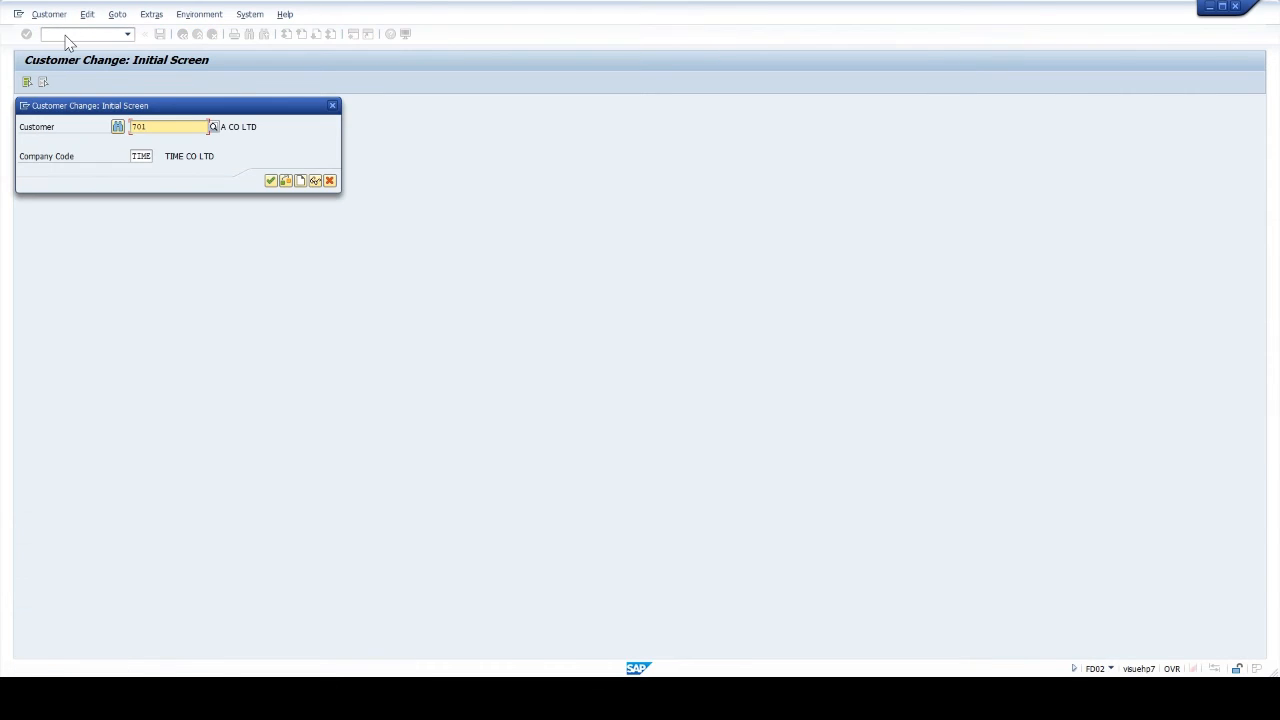
click(270, 181)
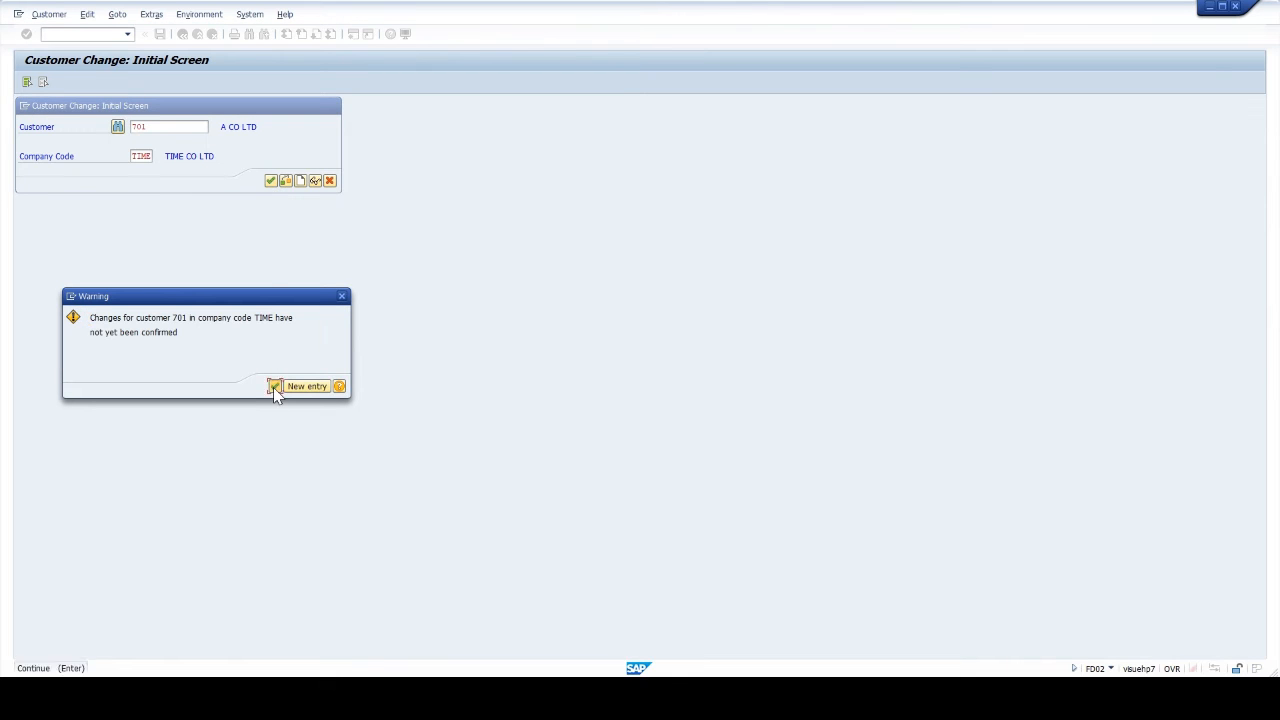
click(274, 386)
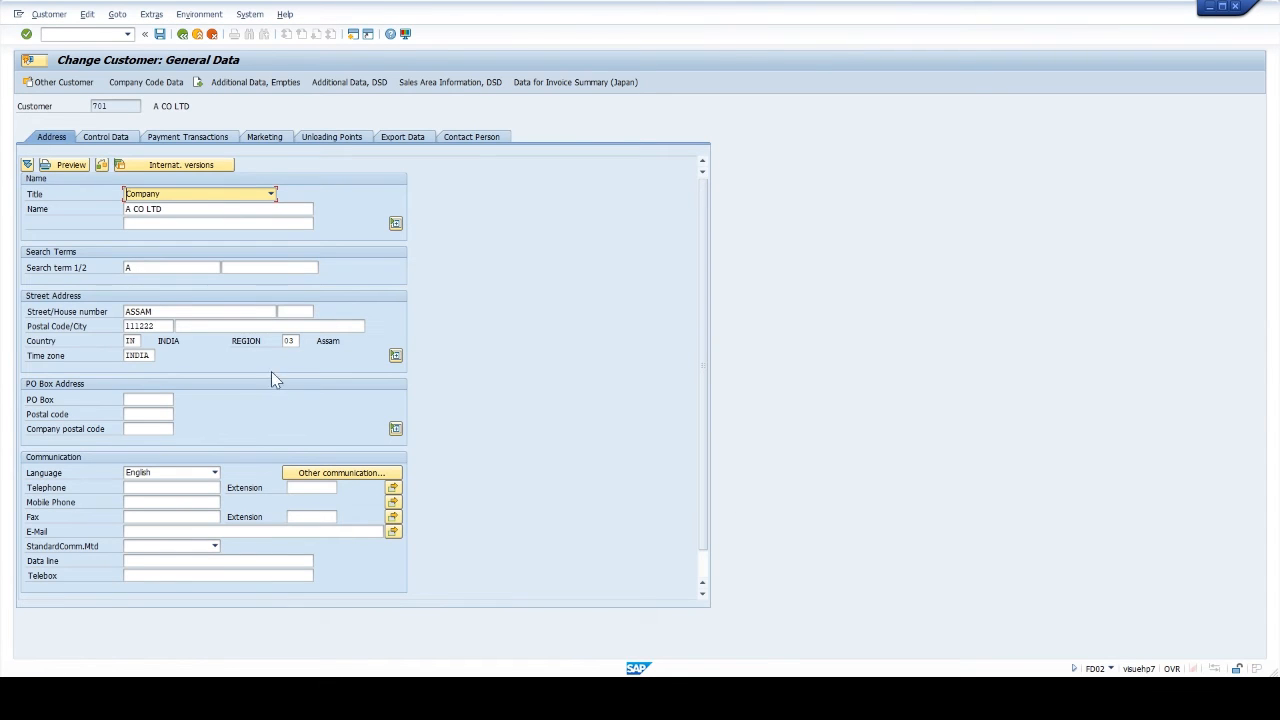
click(169, 83)
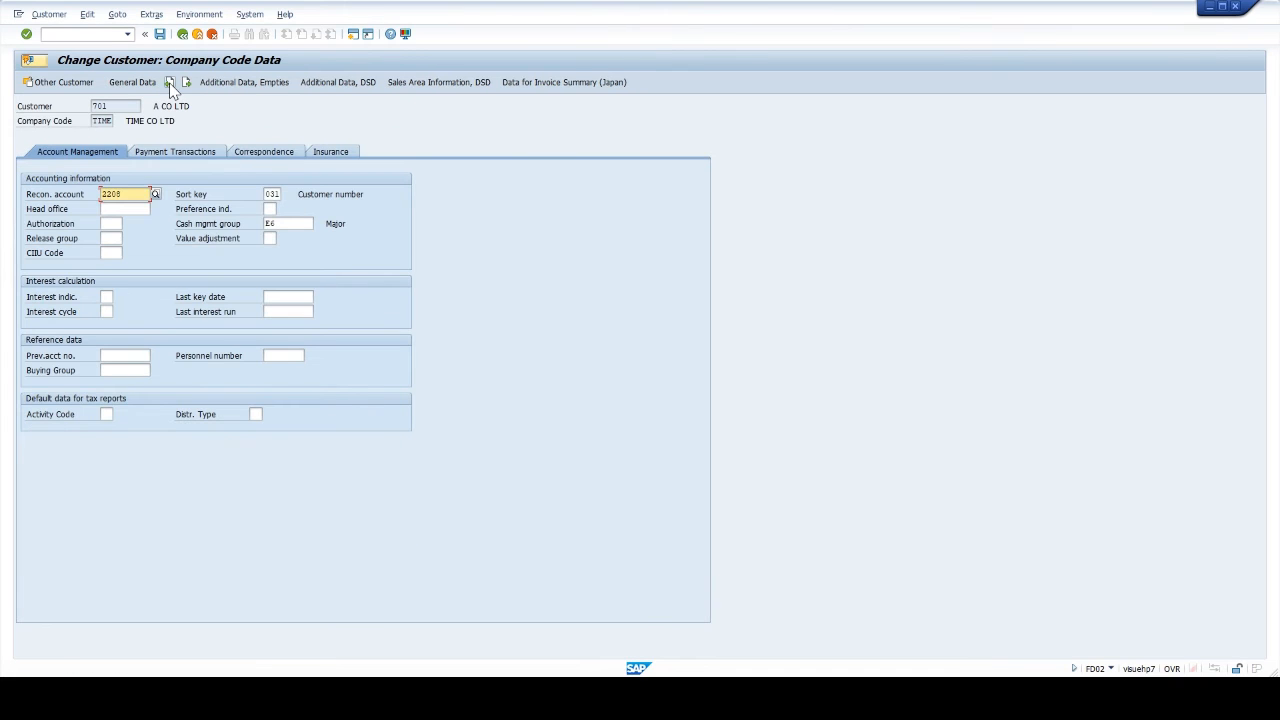
- Set the customer's terms of payment to TIME in the payment transaction data and save the record
click(181, 153)
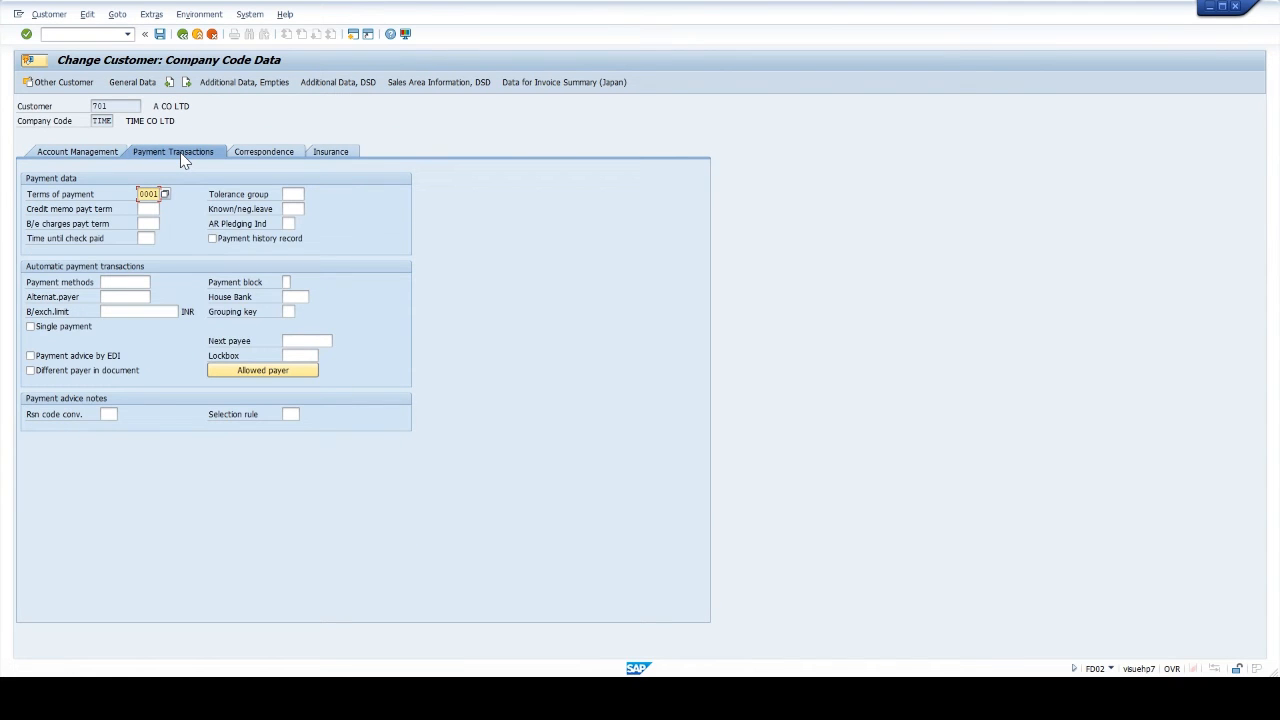
text(TIME)
click(160, 34)
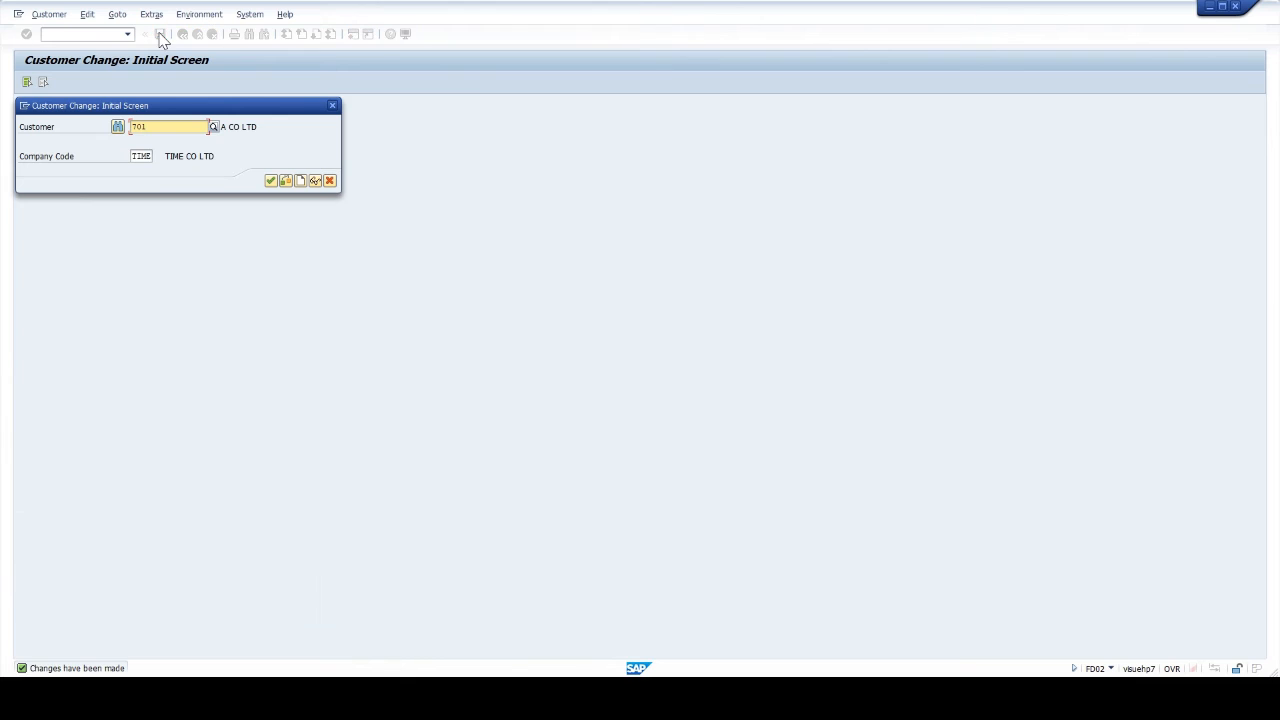
- Leave the customer change transaction and start an invoice in transaction F-22 dated 15.11.2023 for the customer's account
click(329, 180)
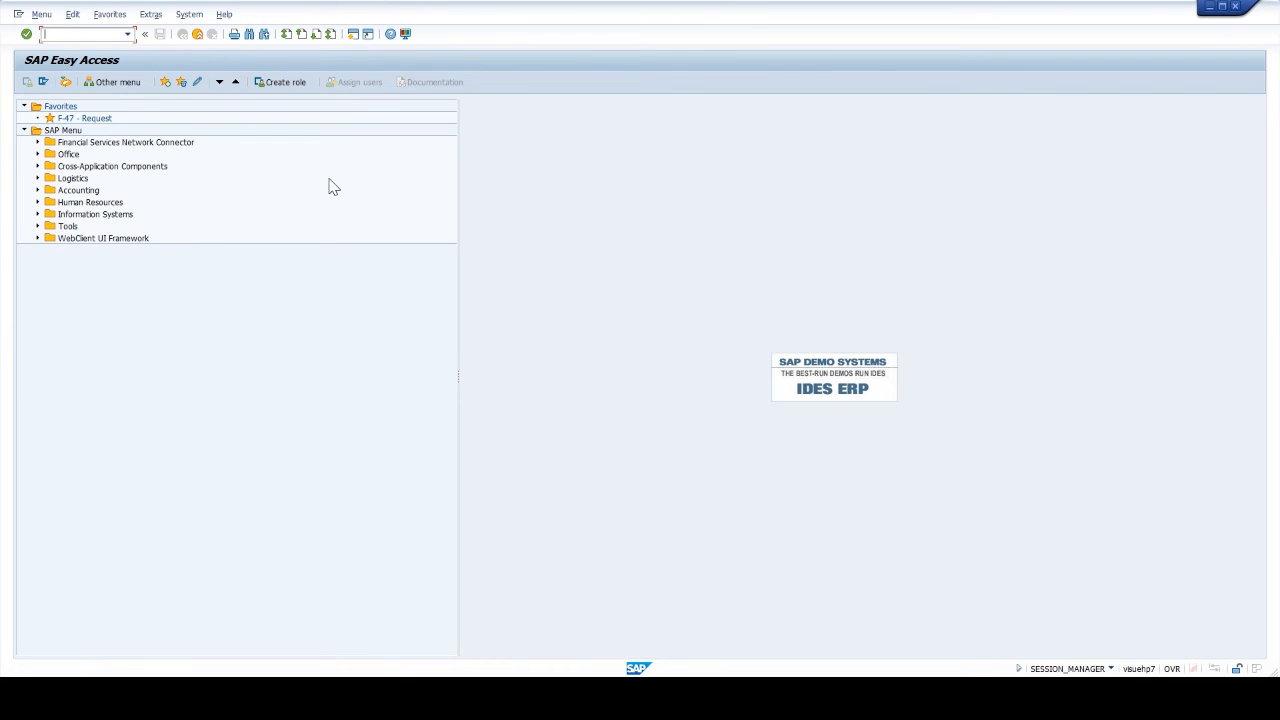
text(/NF-22)
key(Return)
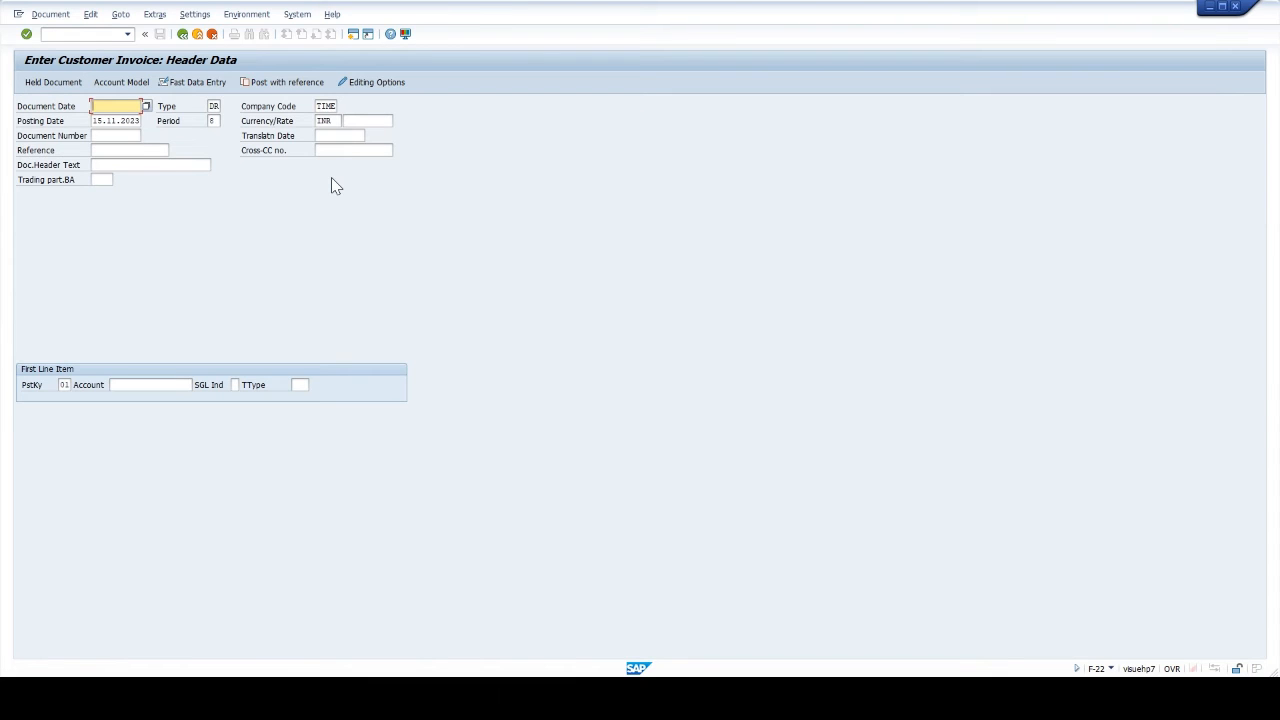
key(space)
click(118, 119)
click(140, 384)
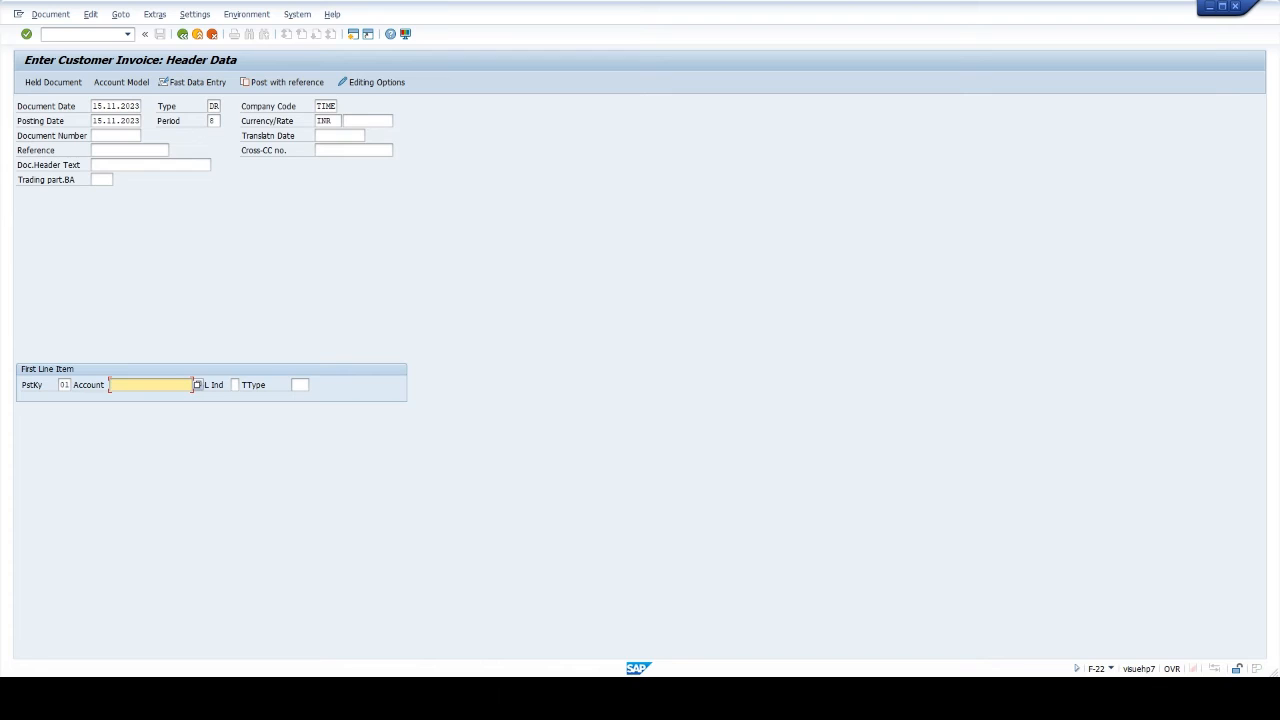
text(701)
key(Return)
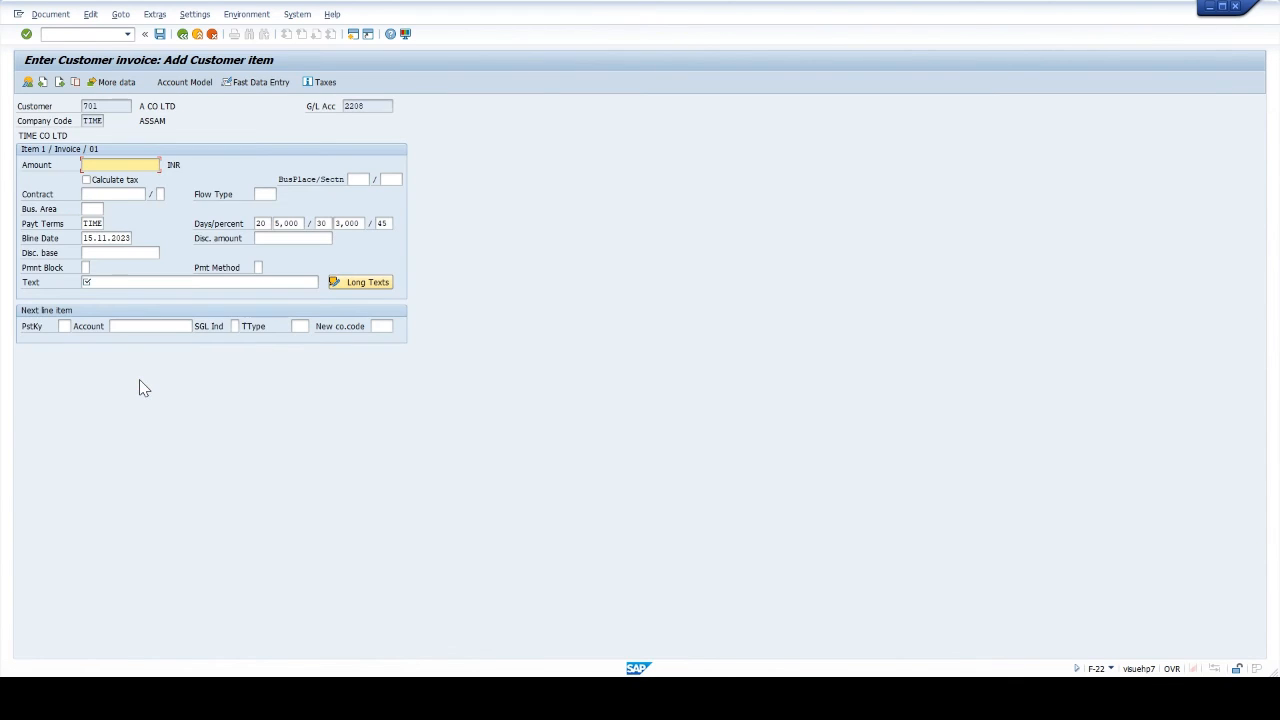
- Fill in the customer item with amount 20000, business area TIME and the text CUSTOMER INVOICE
text(20000)
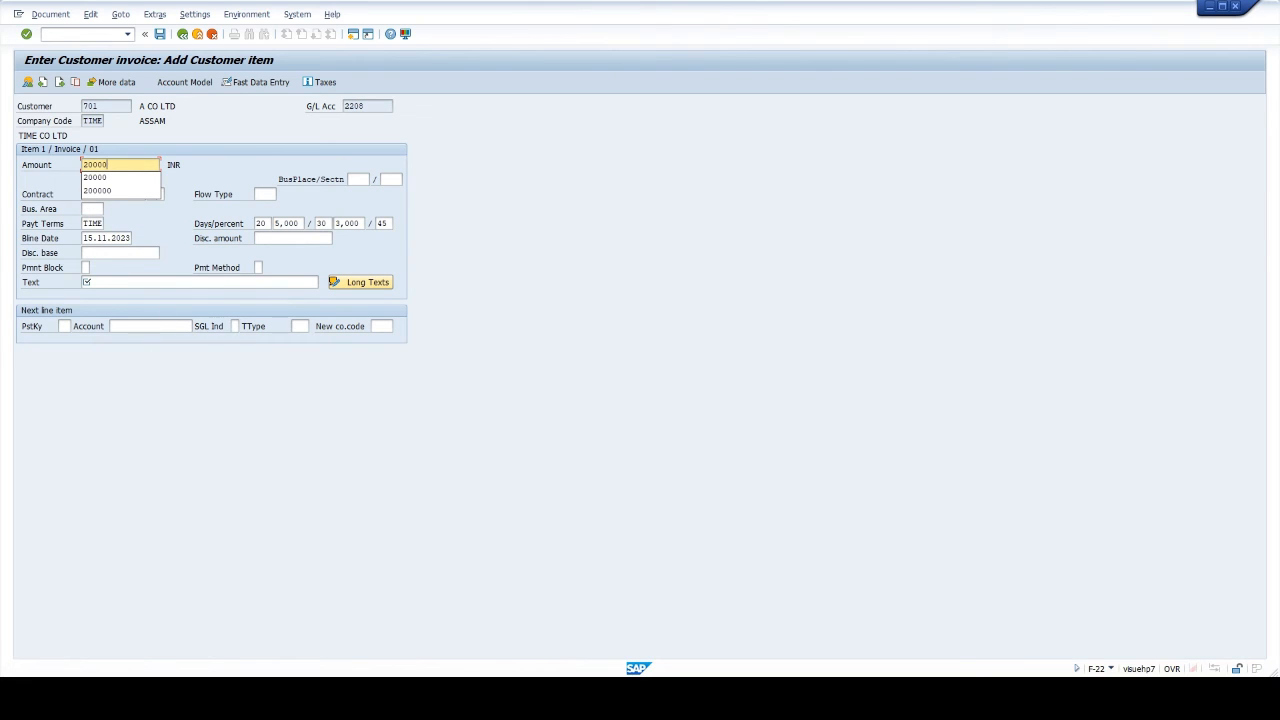
key(Return)
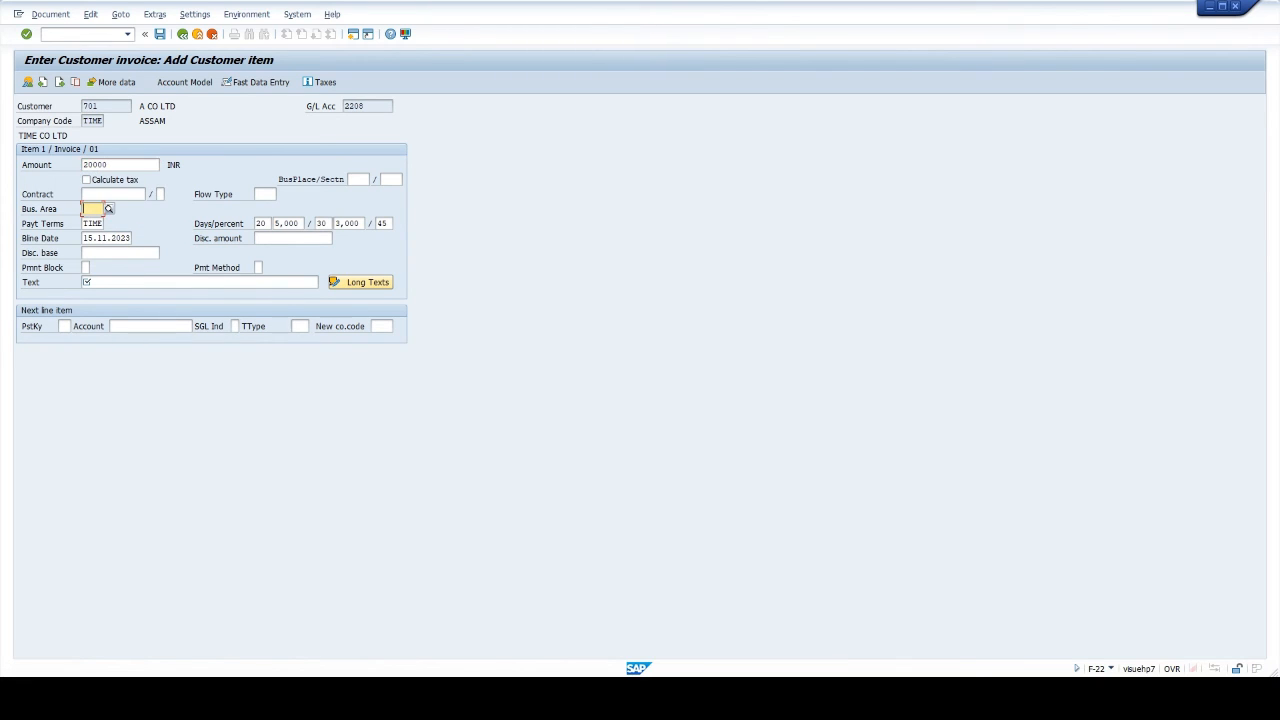
text(TIME)
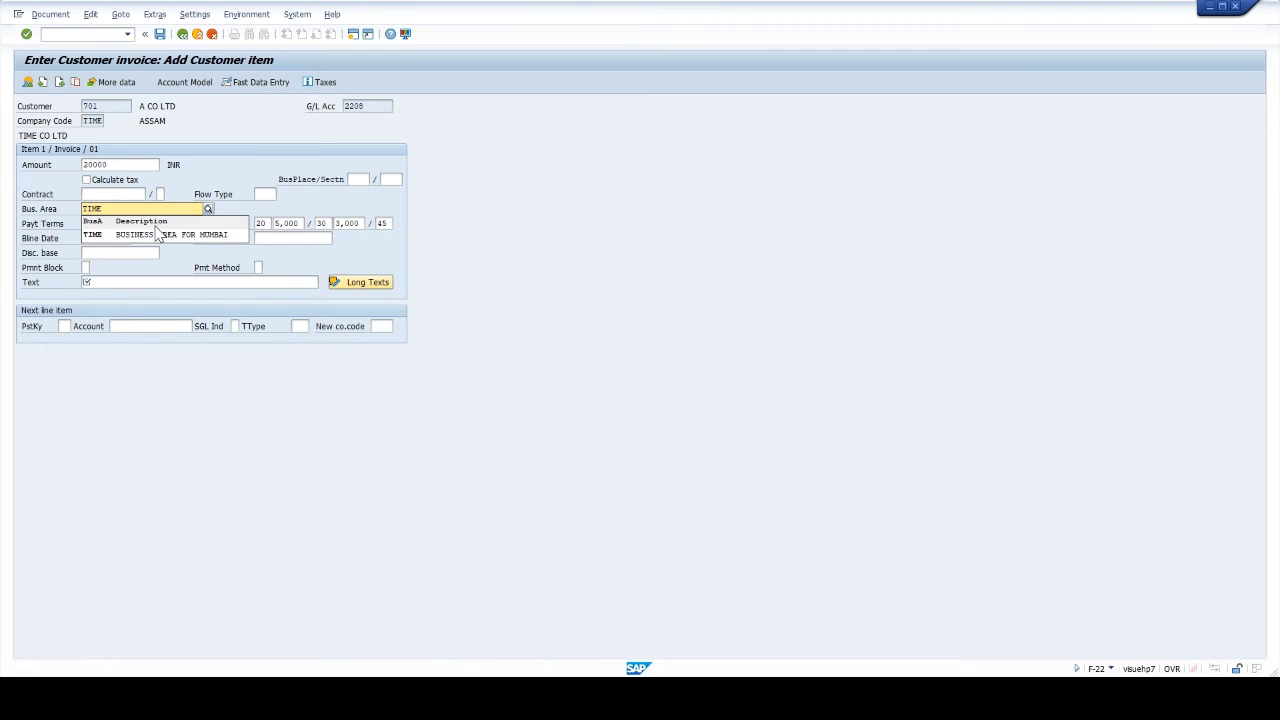
key(Return)
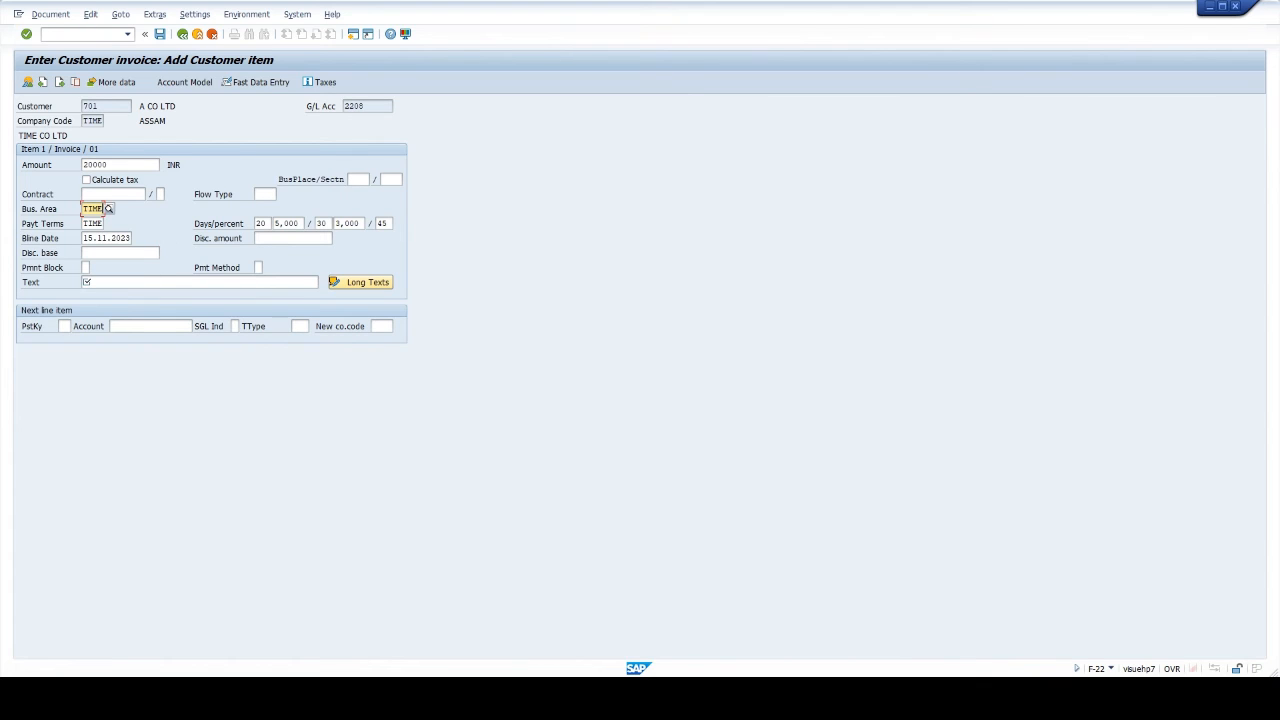
click(140, 282)
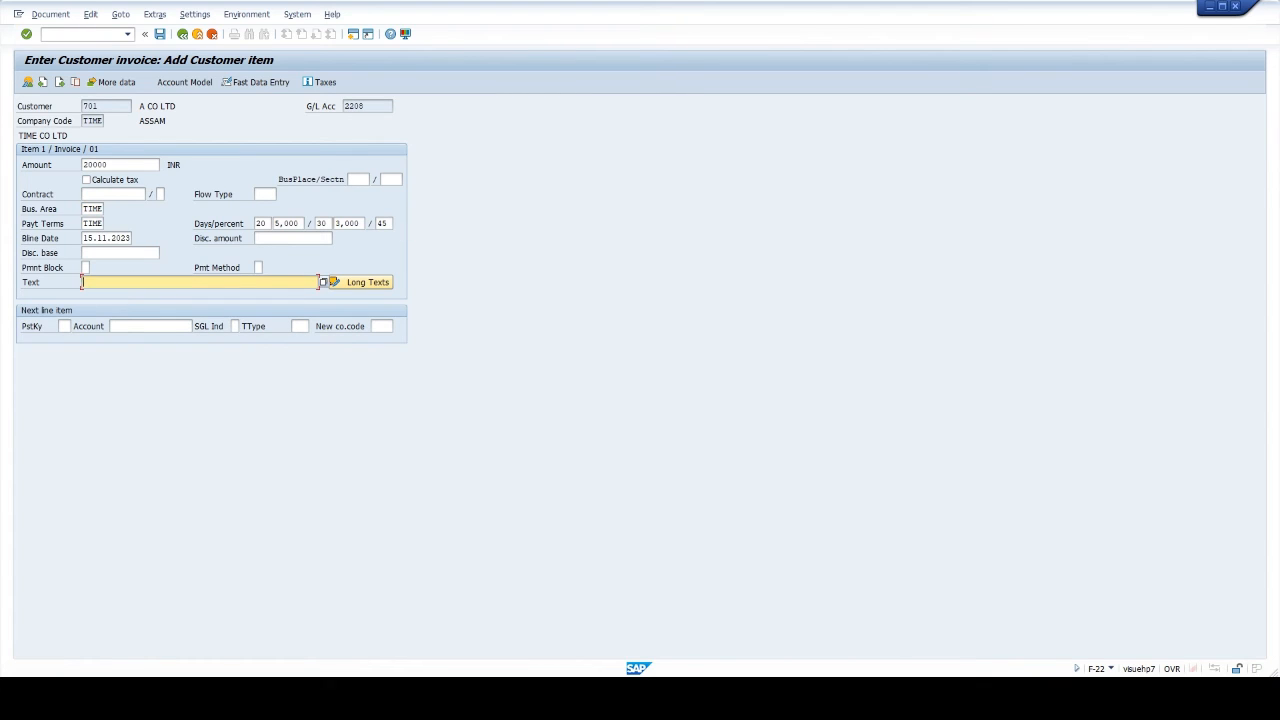
text(CUST)
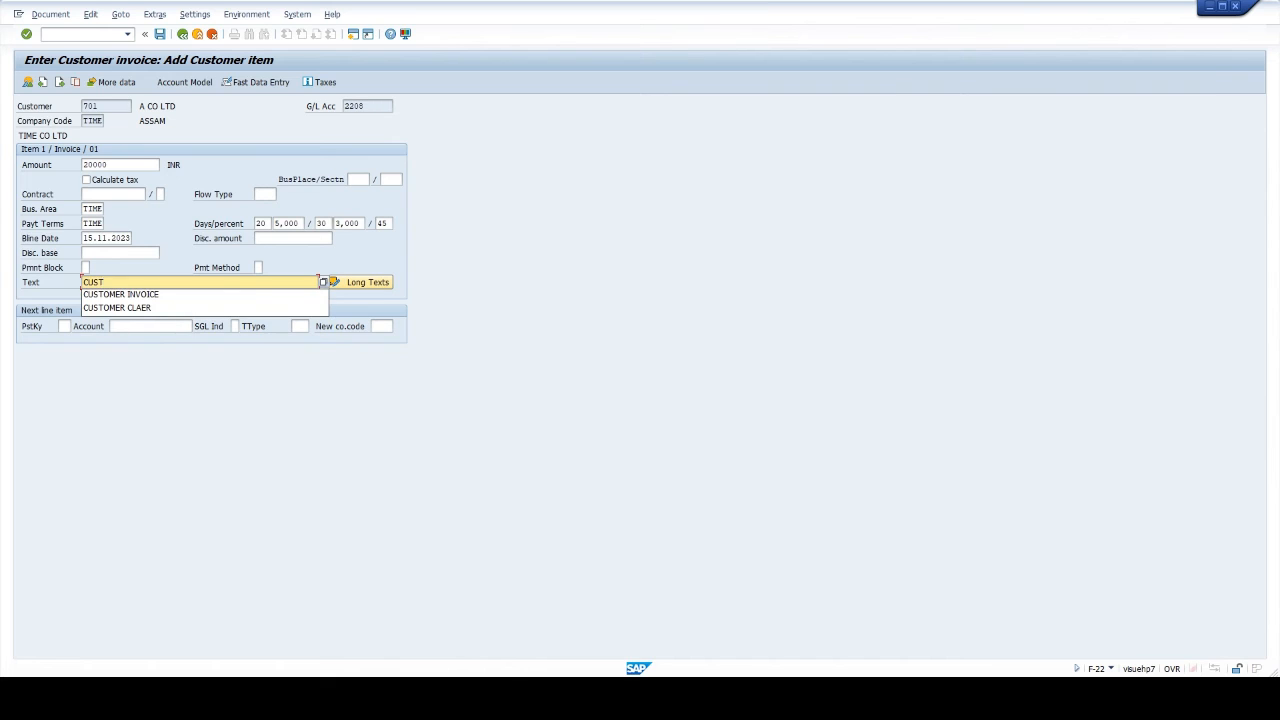
click(195, 292)
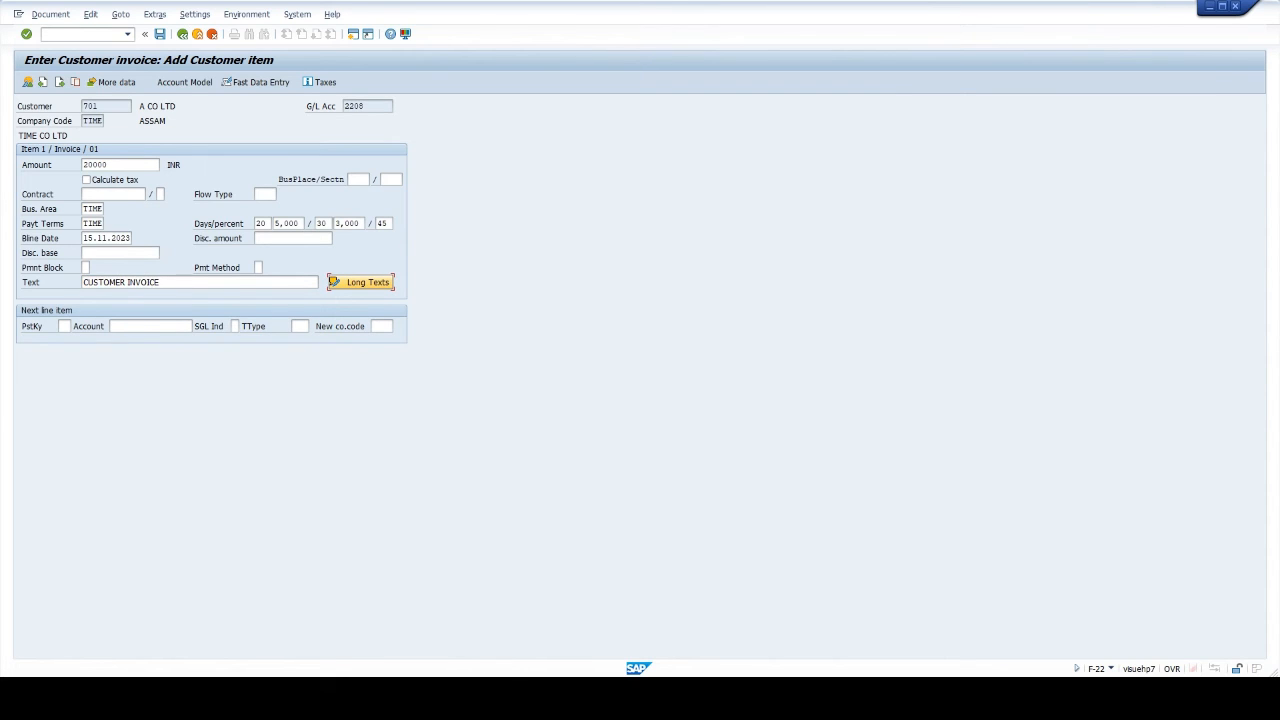
- Add a next line item with posting key 50 for G/L account 3101
click(64, 326)
text(50)
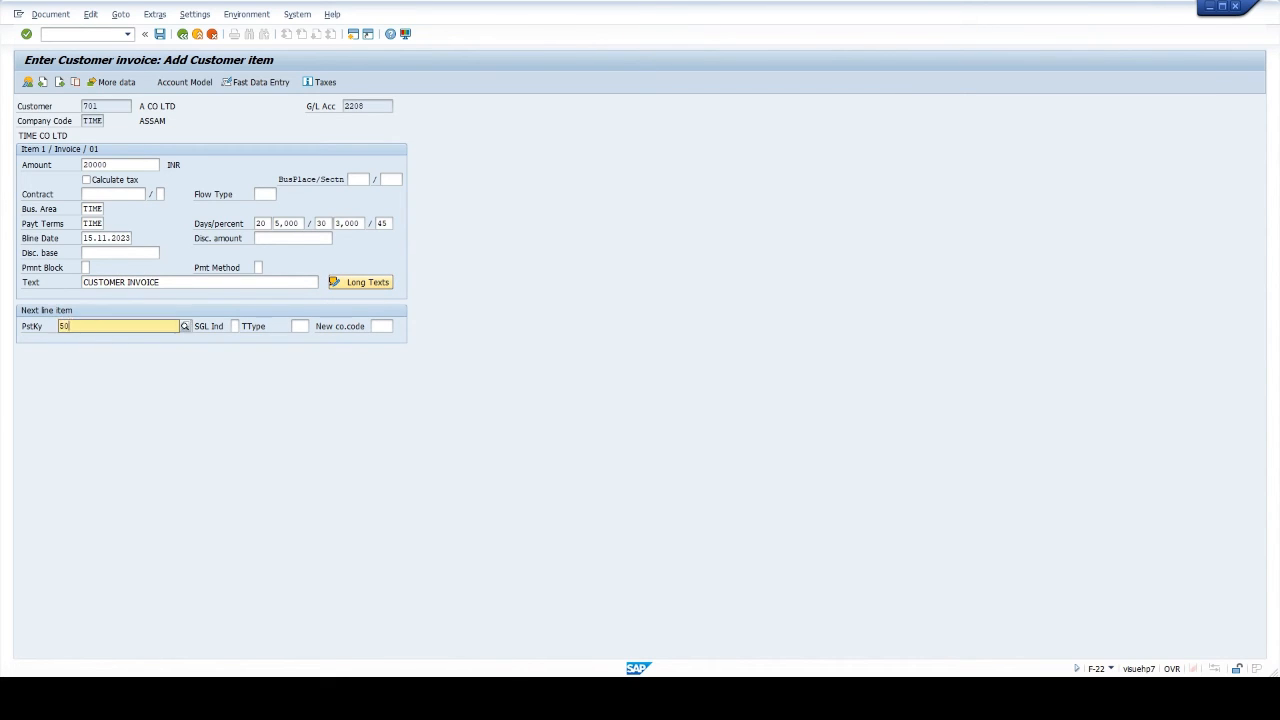
click(89, 352)
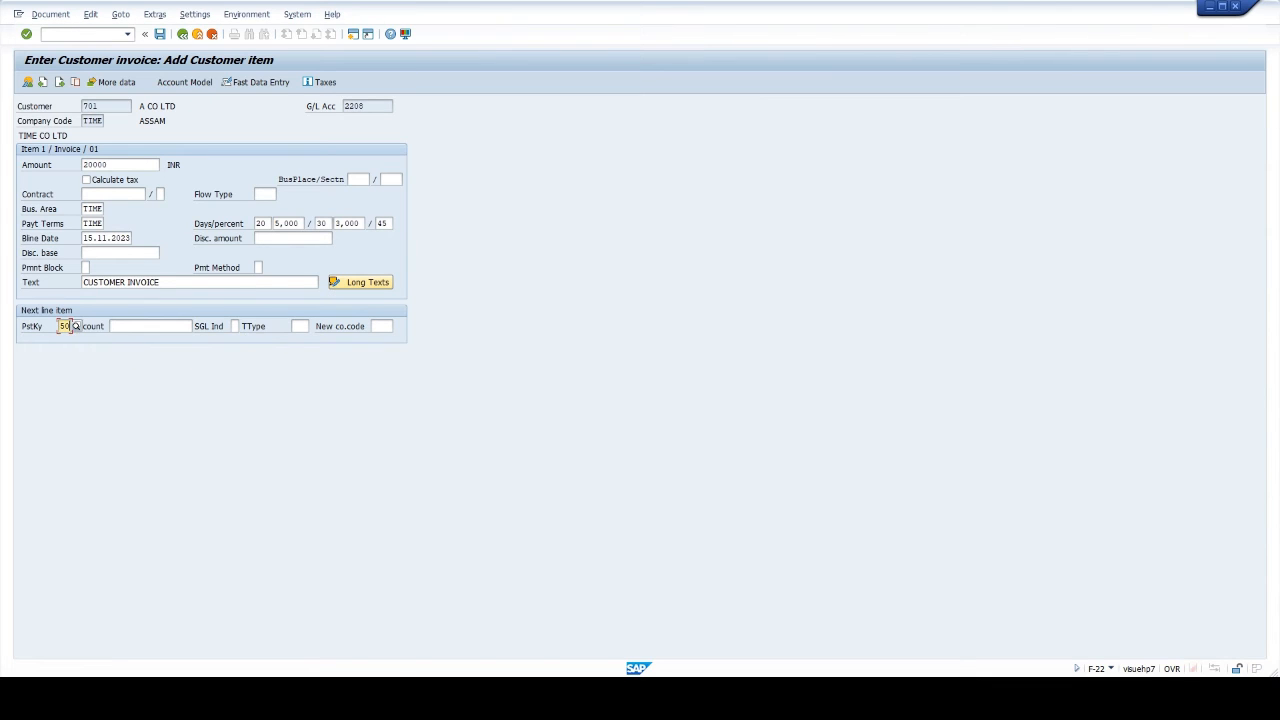
key(Tab)
text(3101)
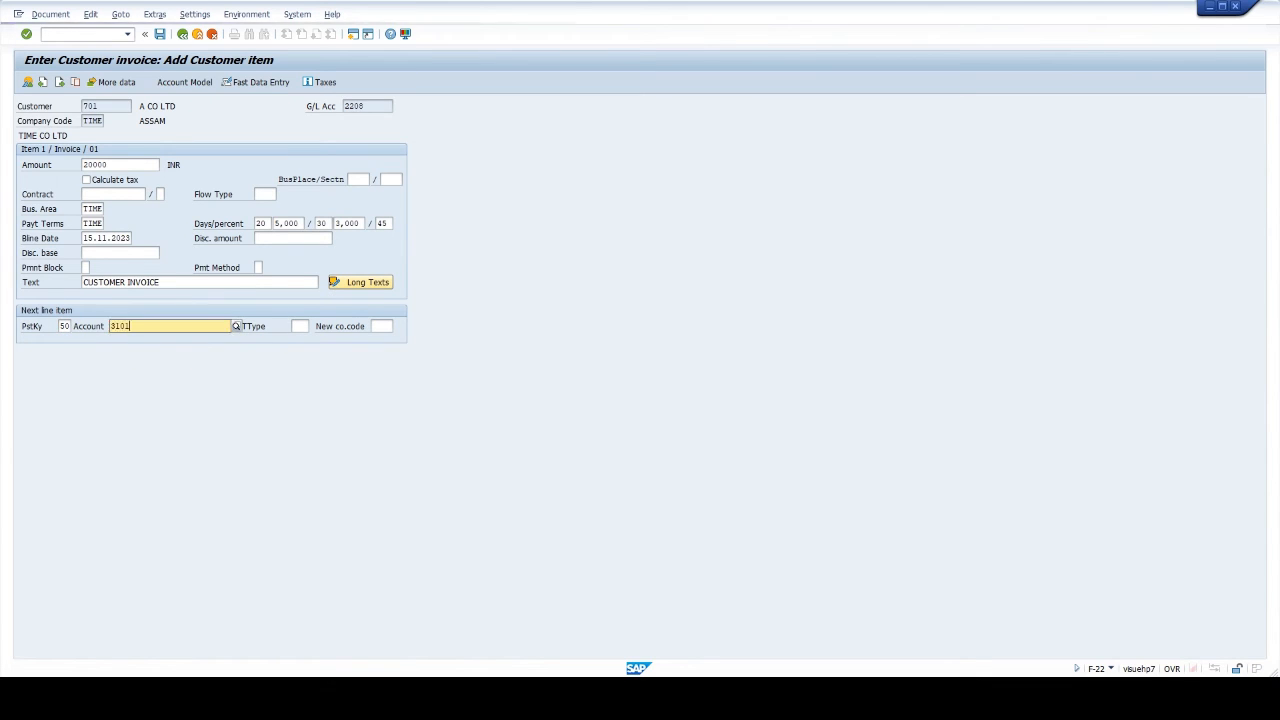
key(Return)
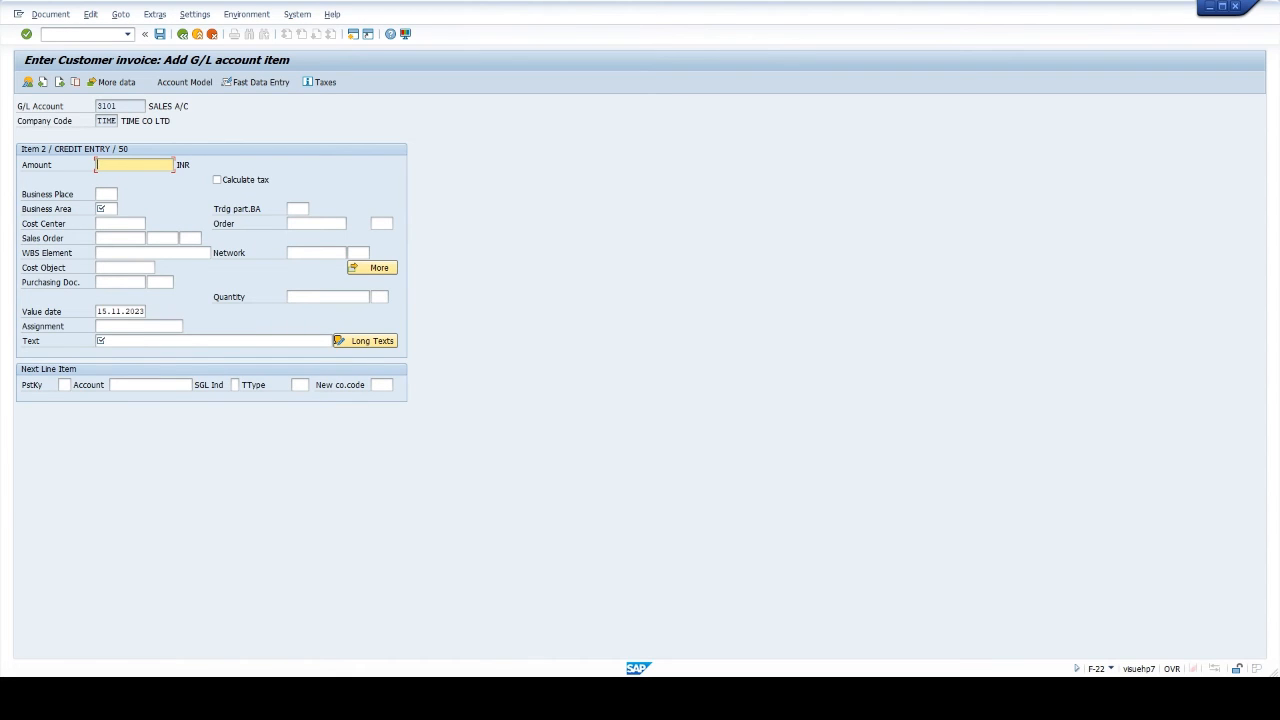
- Complete the sales account item with * as amount, business area TIME and + to copy the text from the customer item
text(*)
key(Tab)
key(Tab)
key(Tab)
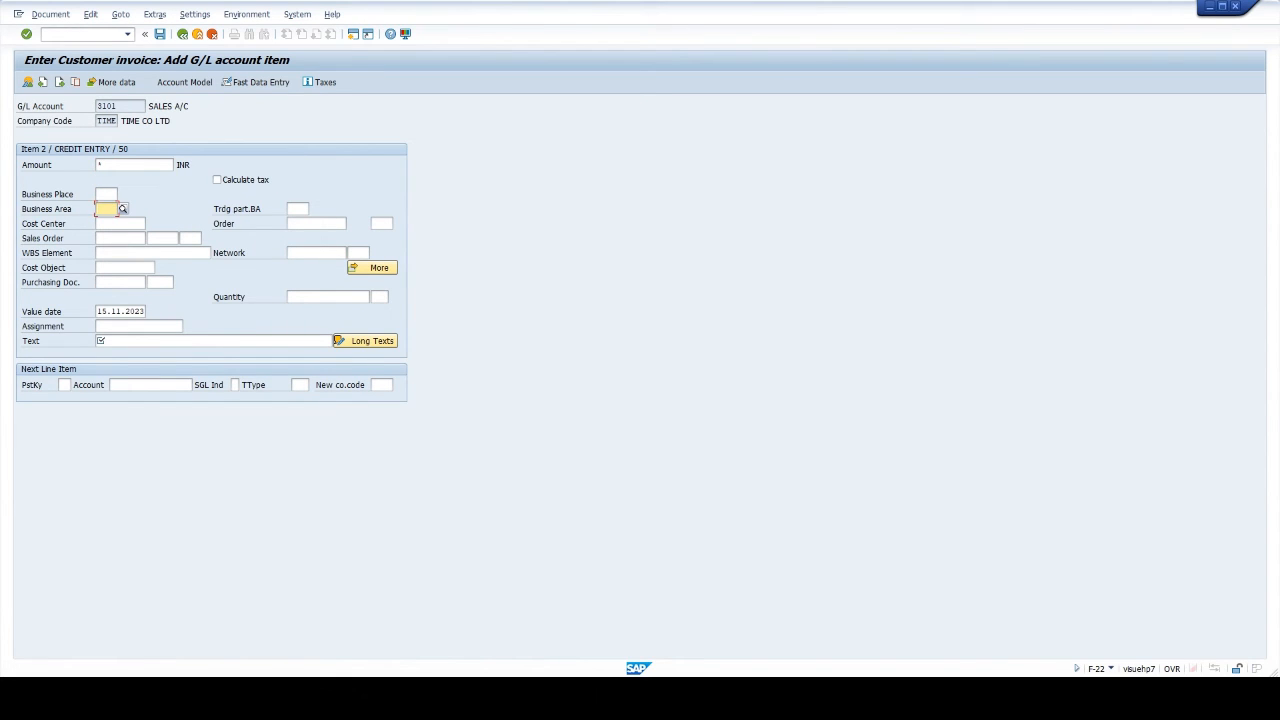
text(TIME)
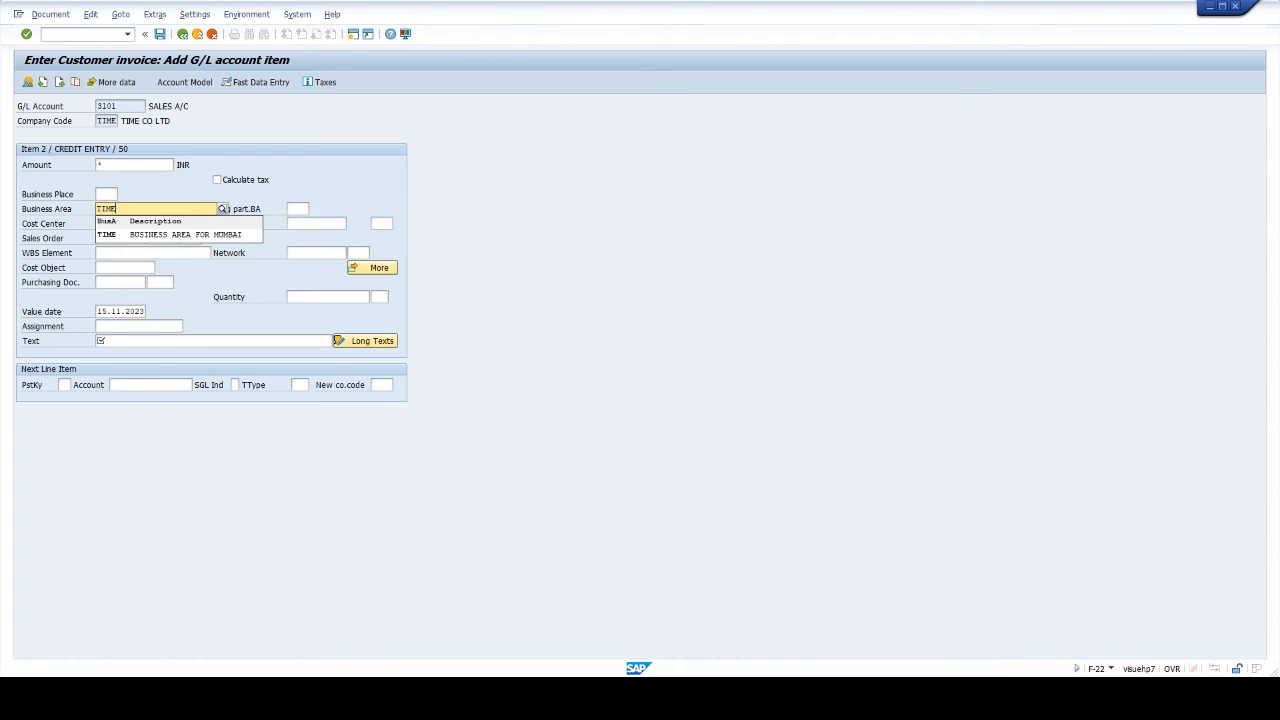
click(180, 234)
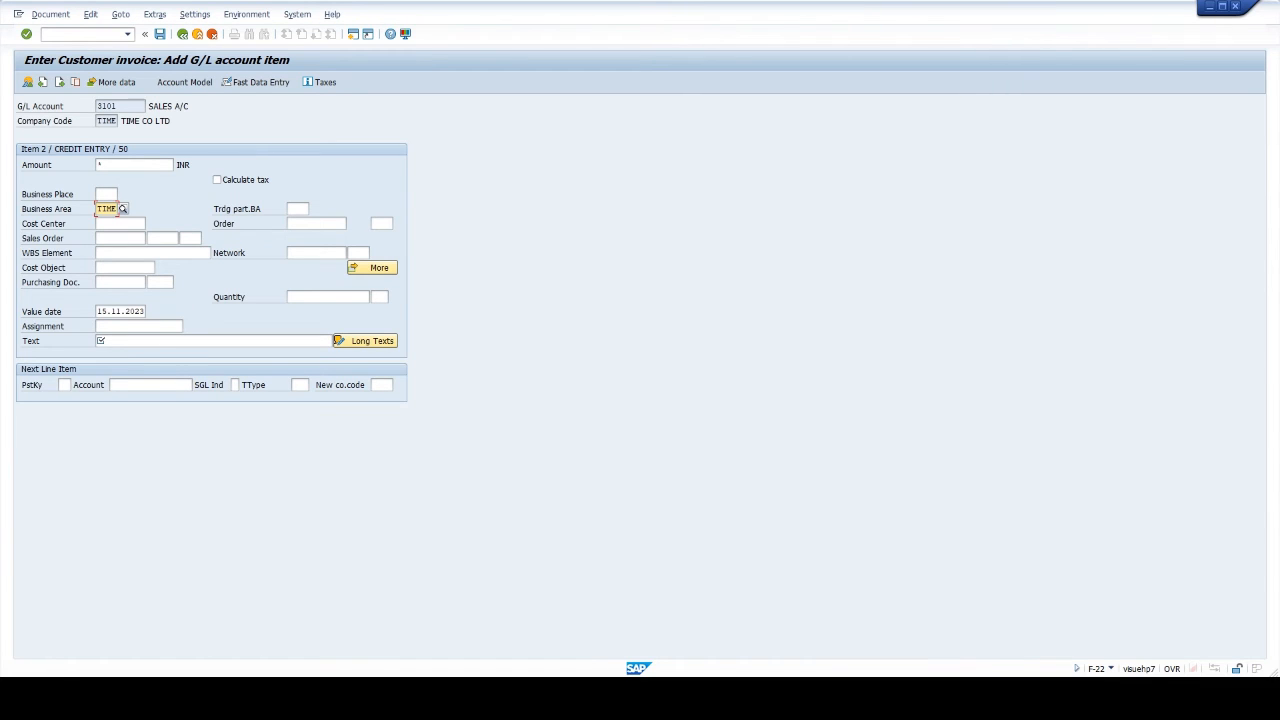
click(140, 341)
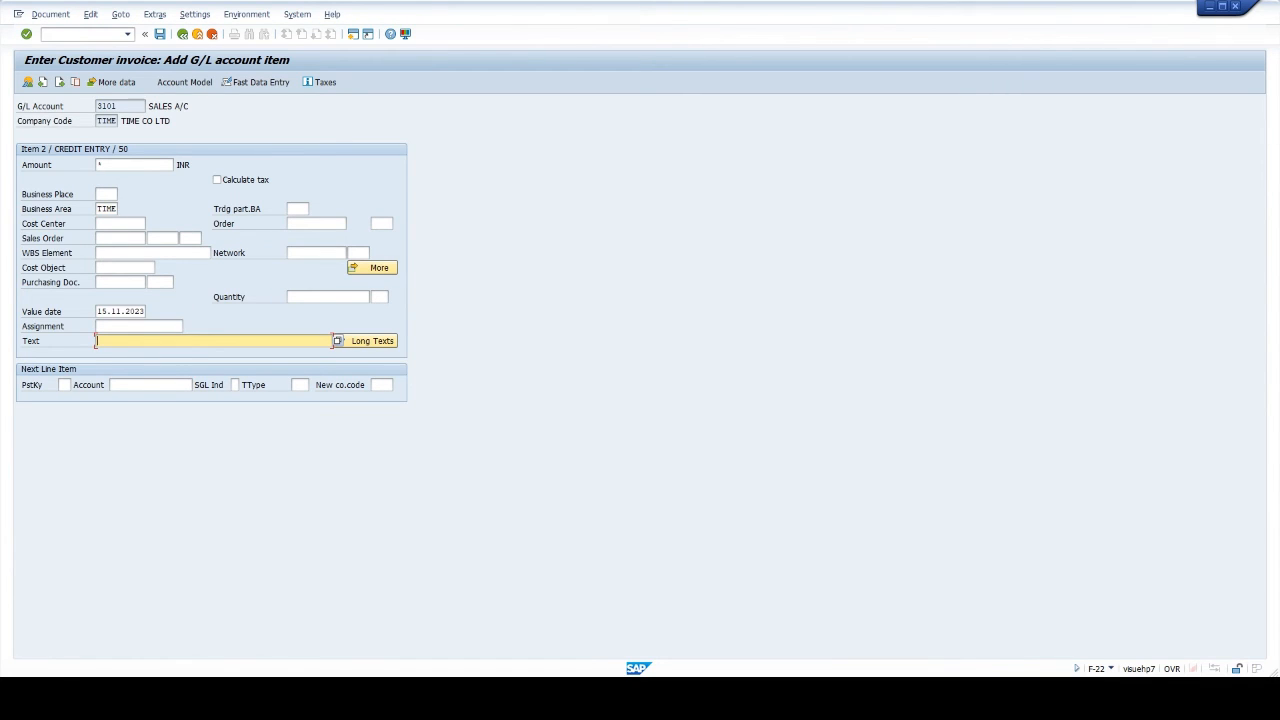
text(+)
key(Return)
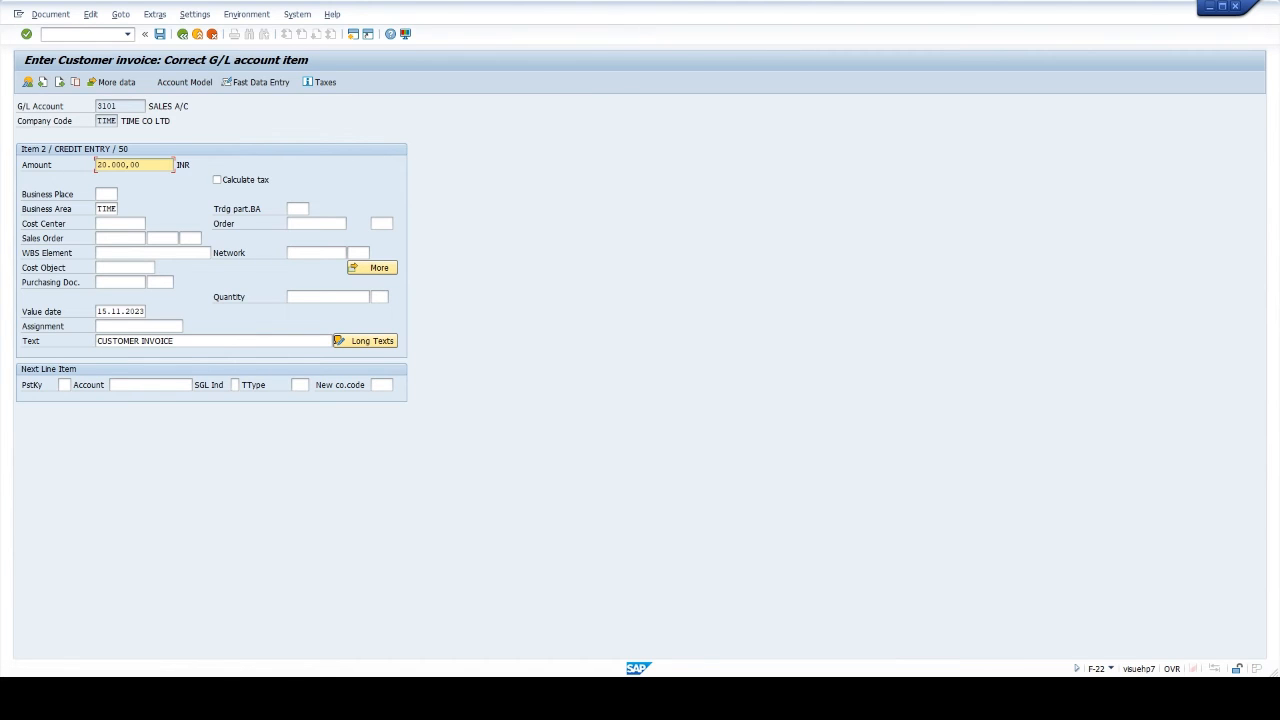
- Post the customer invoice and display the posted document
click(160, 34)
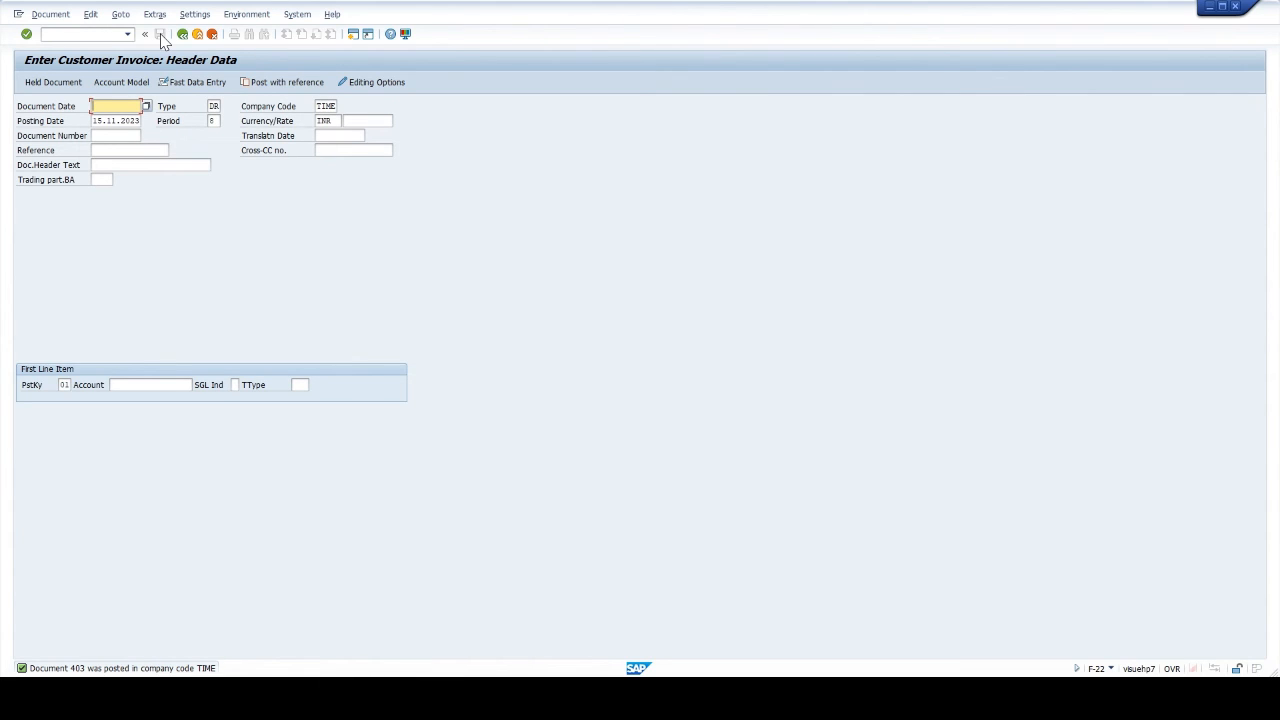
click(50, 14)
click(65, 60)
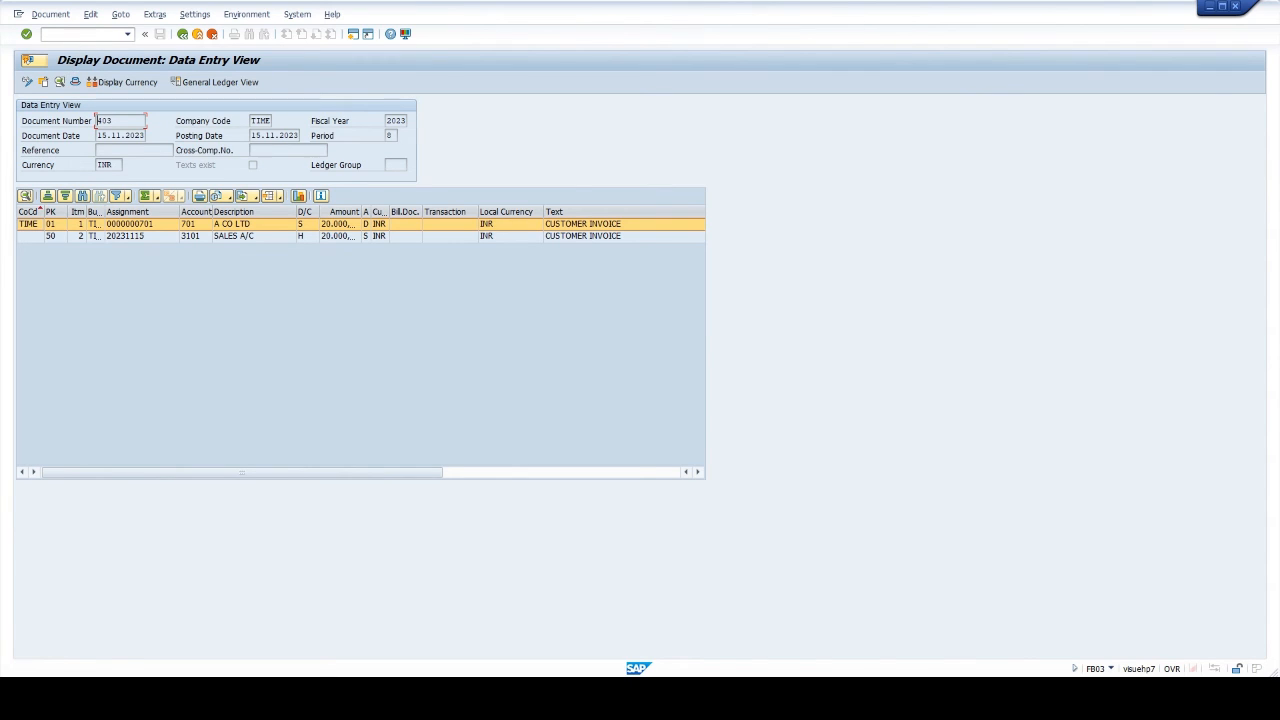
- Start an incoming payment in transaction F-28 with document date 15.11.2023 and clearing text VENDOR PAMT
text(/NF-28)
key(Return)
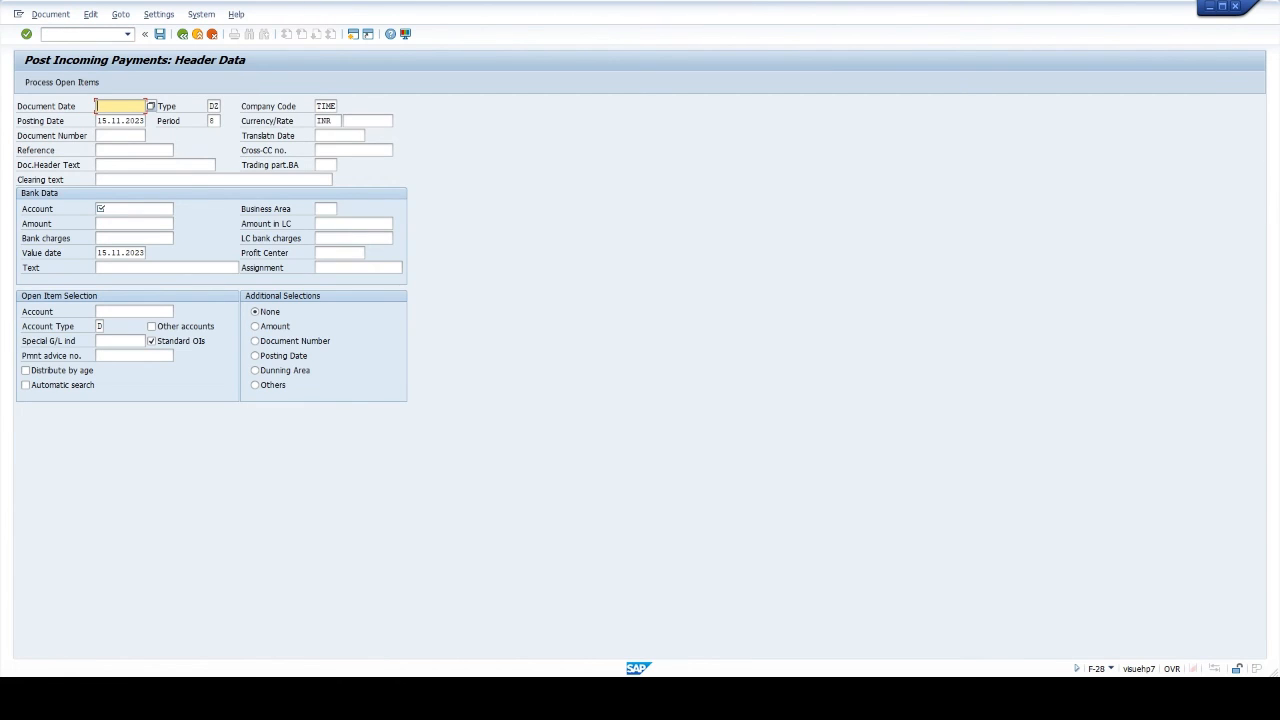
click(119, 106)
click(121, 120)
click(134, 180)
click(127, 190)
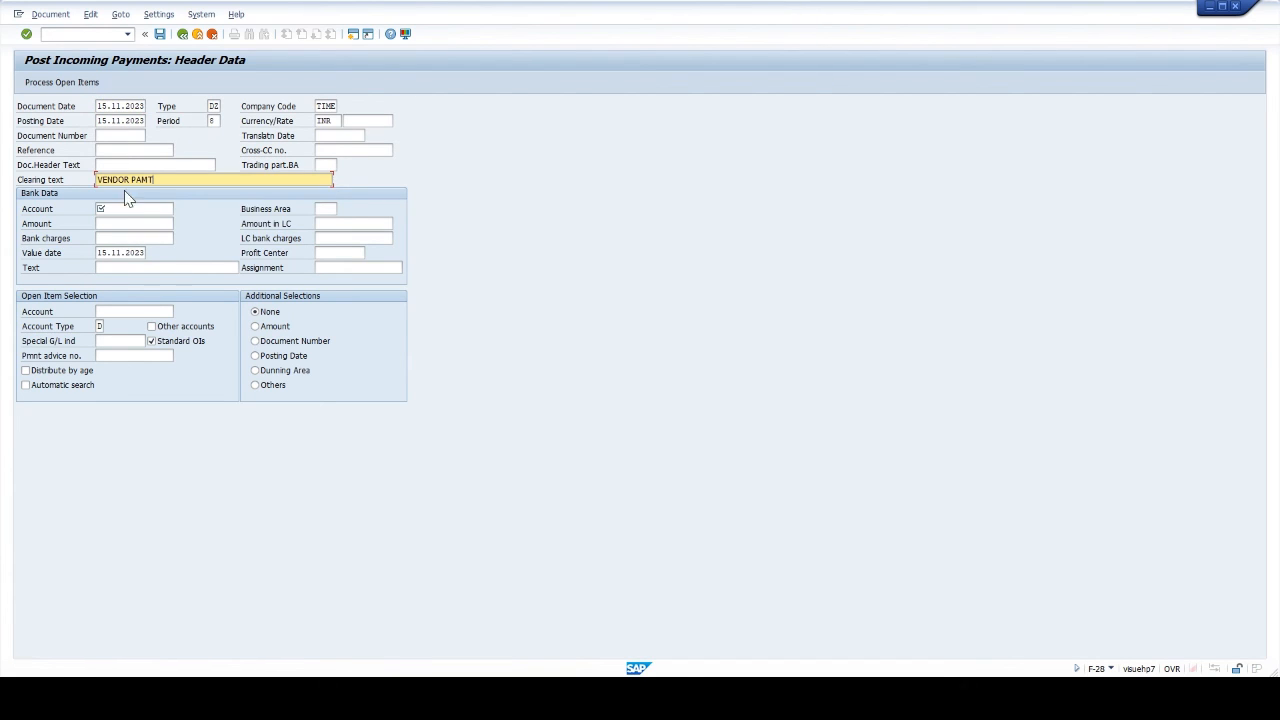
- Fill in the bank data with account 2205, amount 19000, business area TIME and the text CUSTOMER PAYMENT
click(134, 209)
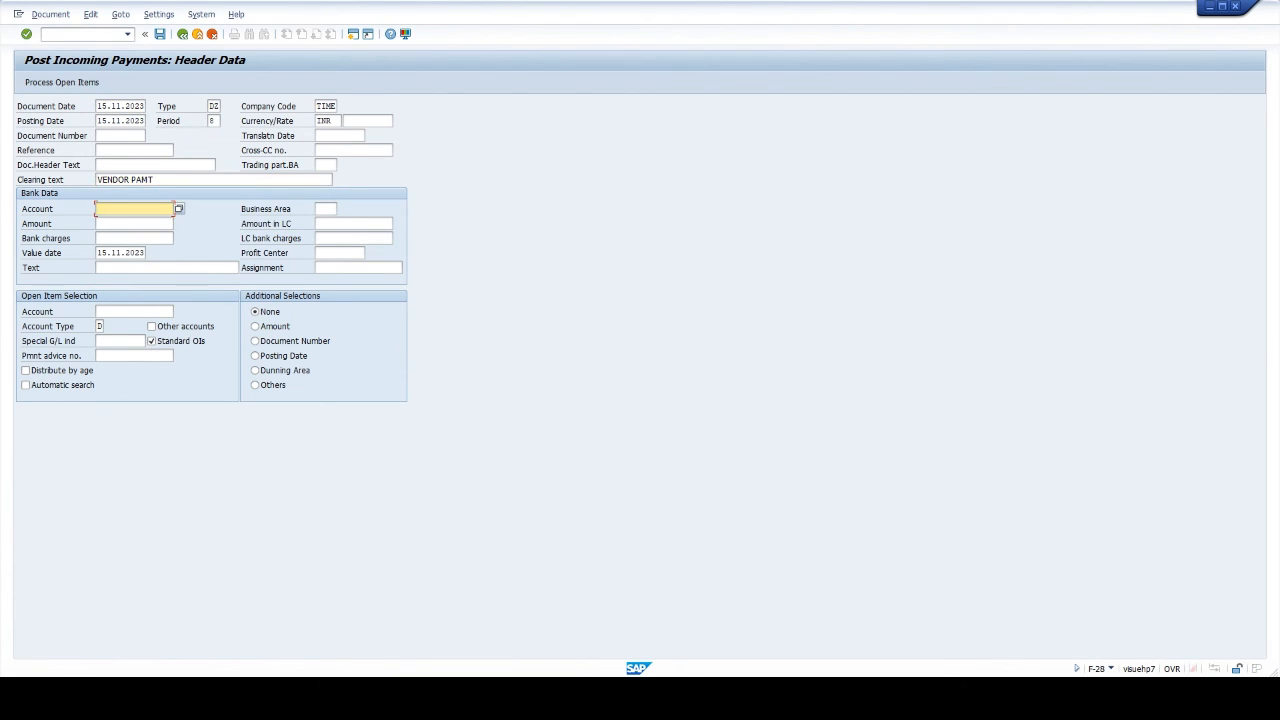
text(2205)
click(134, 224)
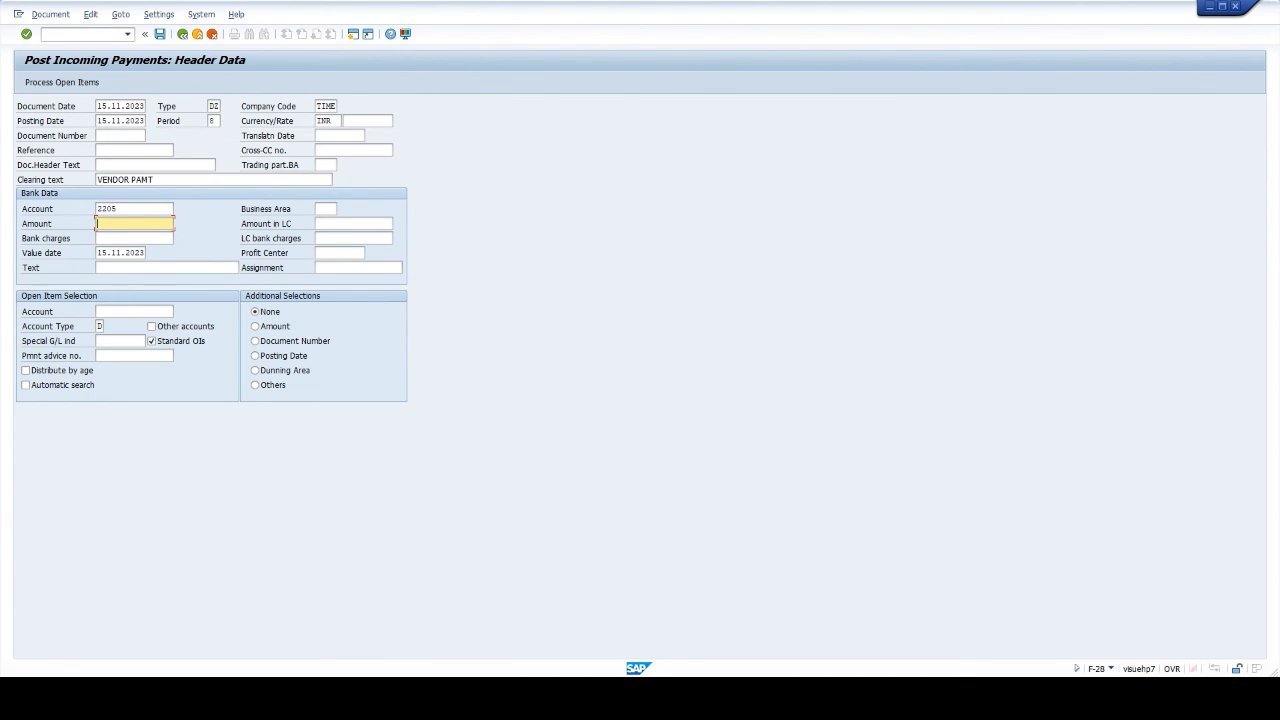
text(19000)
click(328, 209)
text(TIME)
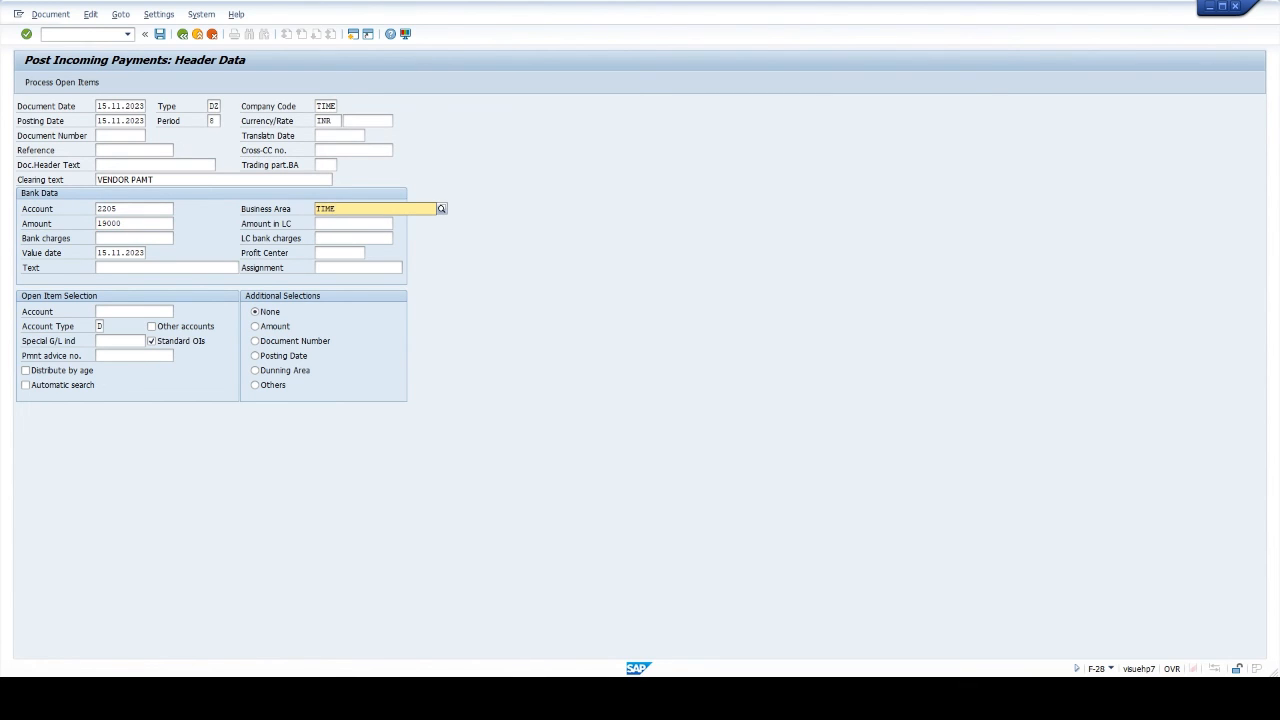
click(338, 237)
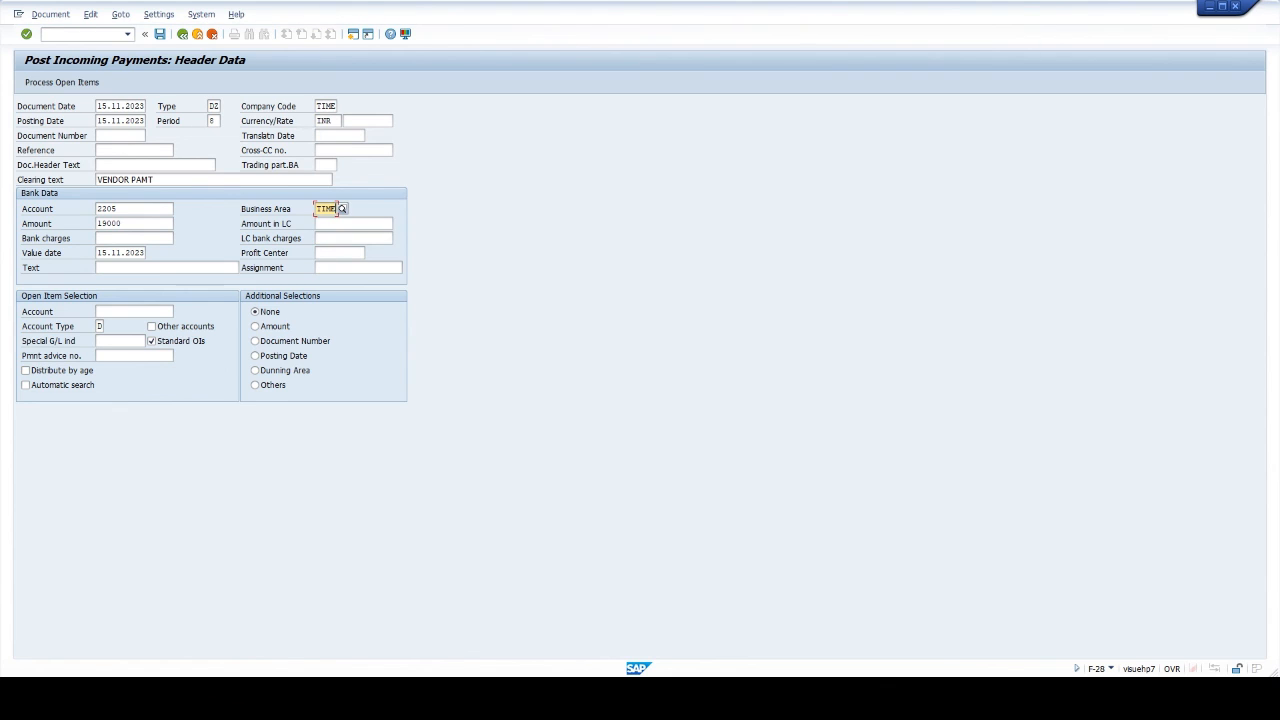
click(238, 267)
text(CUSTOMER)
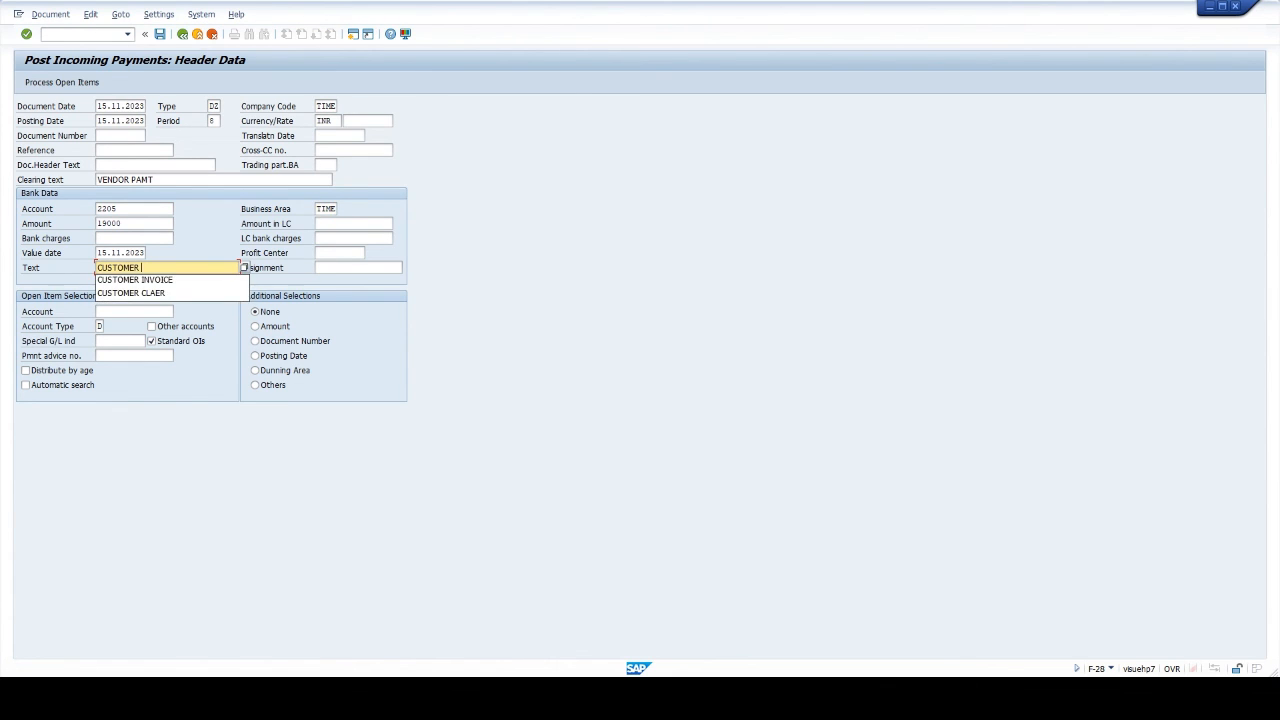
text( PAYMENT)
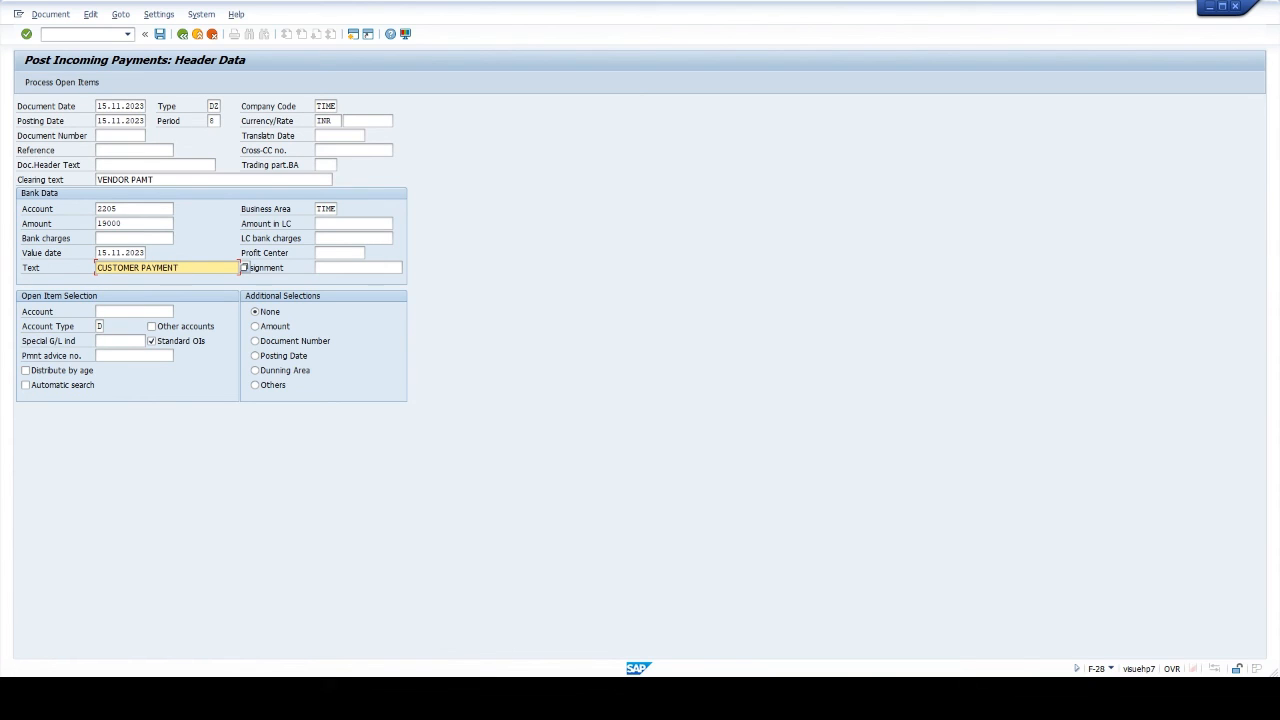
- Process the open items of the customer's account and simulate the incoming payment document
click(134, 311)
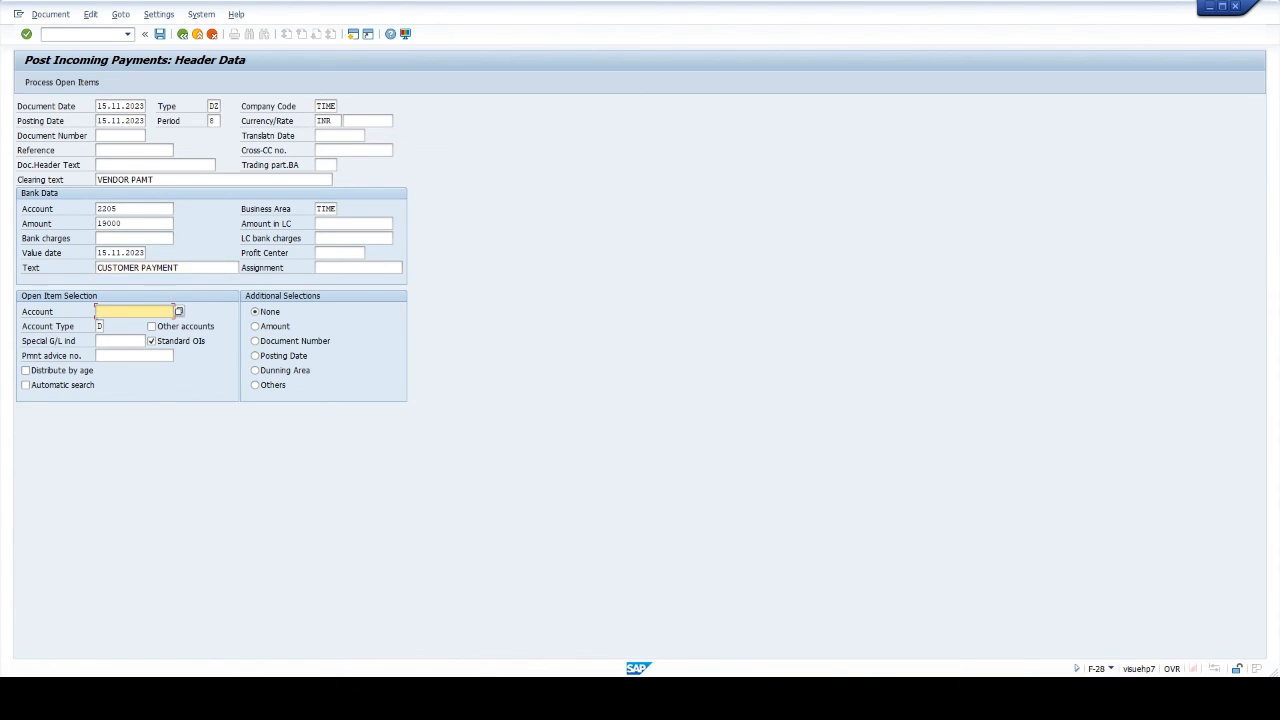
text(701)
click(76, 82)
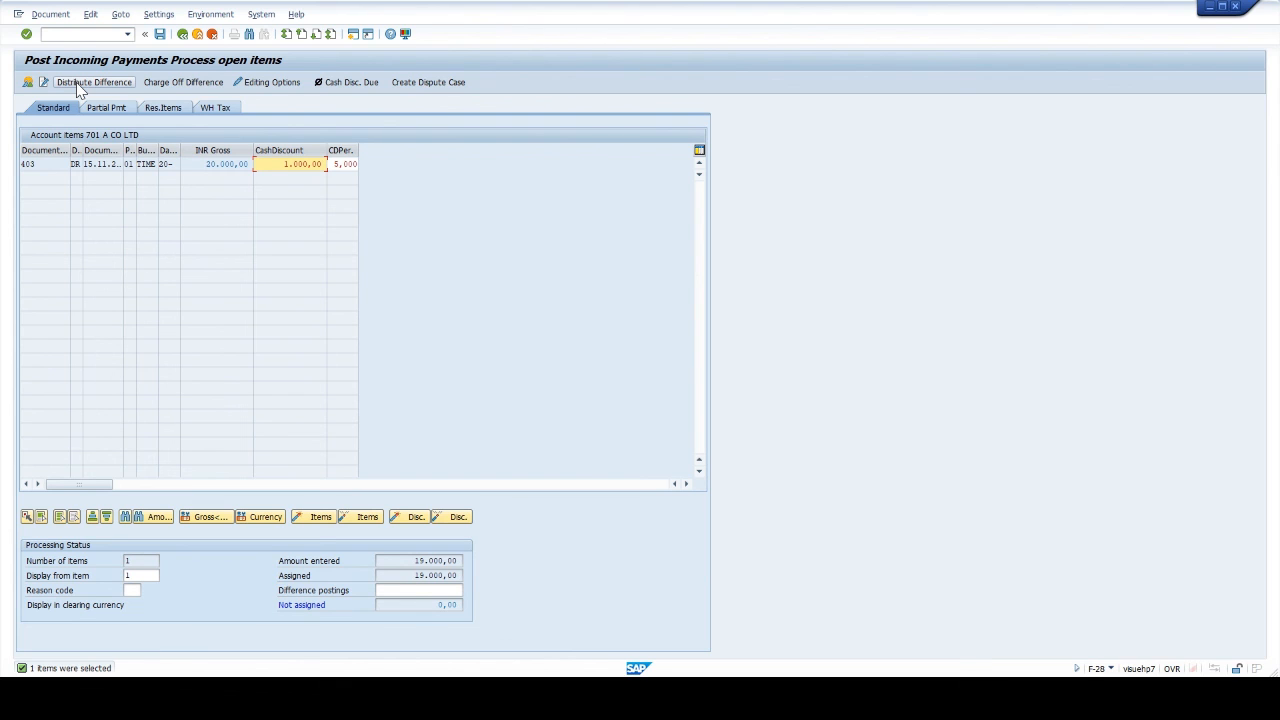
click(50, 14)
click(60, 46)
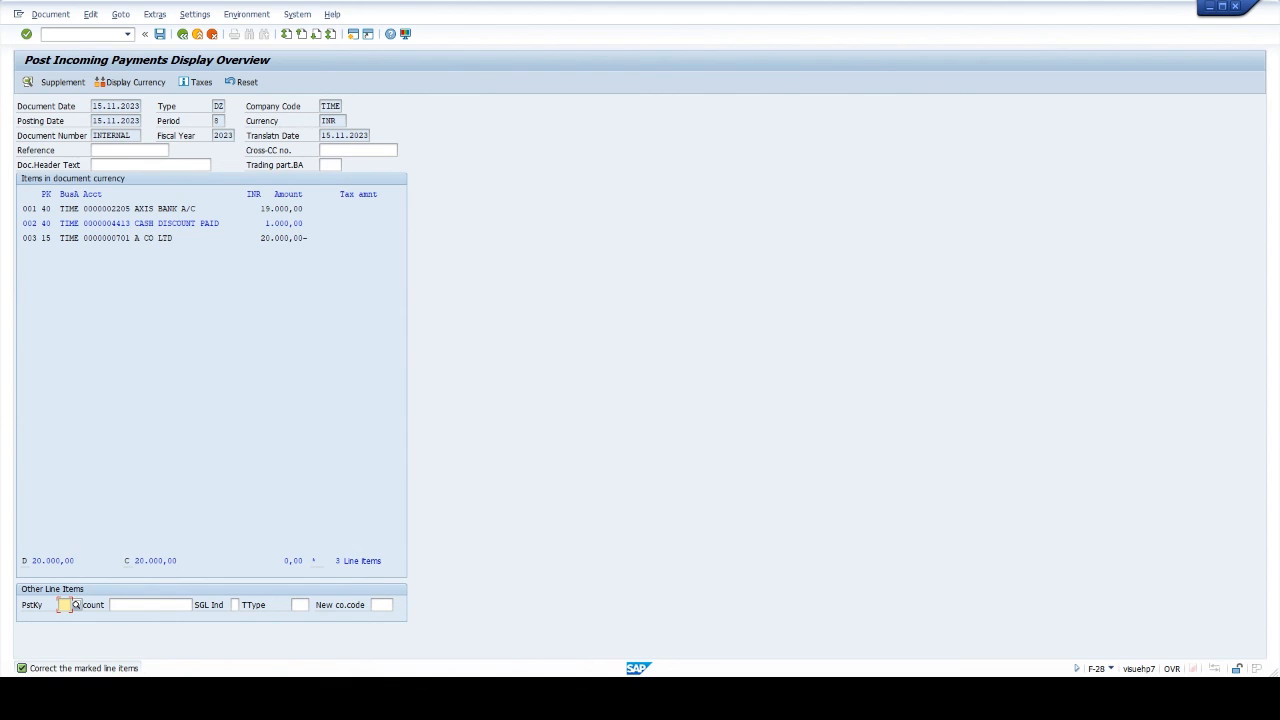
- Enter the text DISCOUNT PAID on the cash discount line item and post the incoming payment
double_click(174, 227)
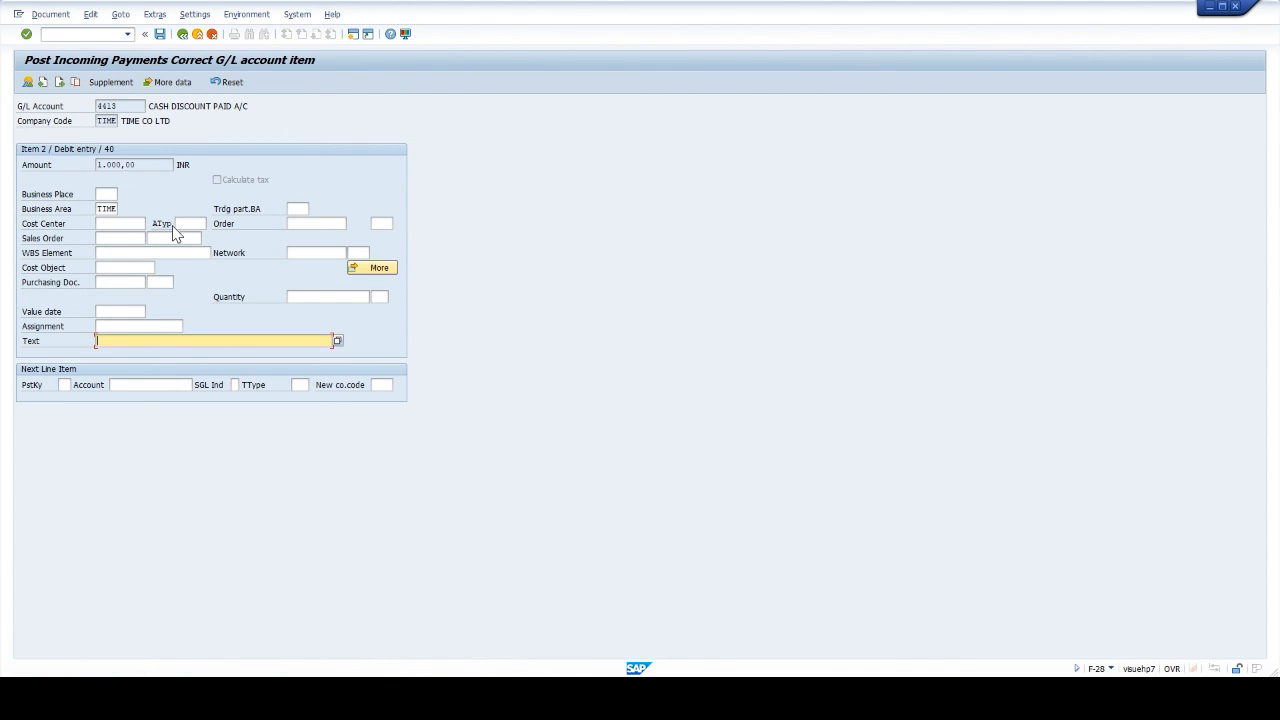
text(DISCOUNT PAID)
click(159, 34)
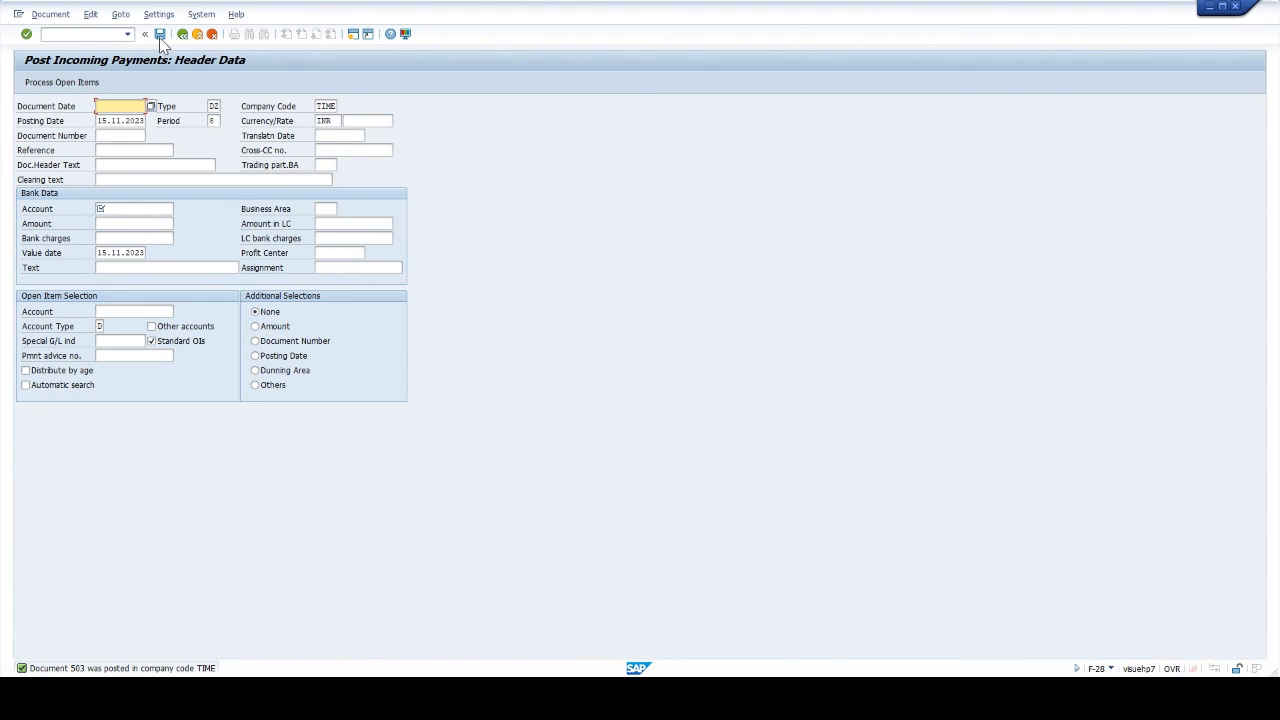
- Display the incoming payment document just posted and open its customer line item
click(52, 15)
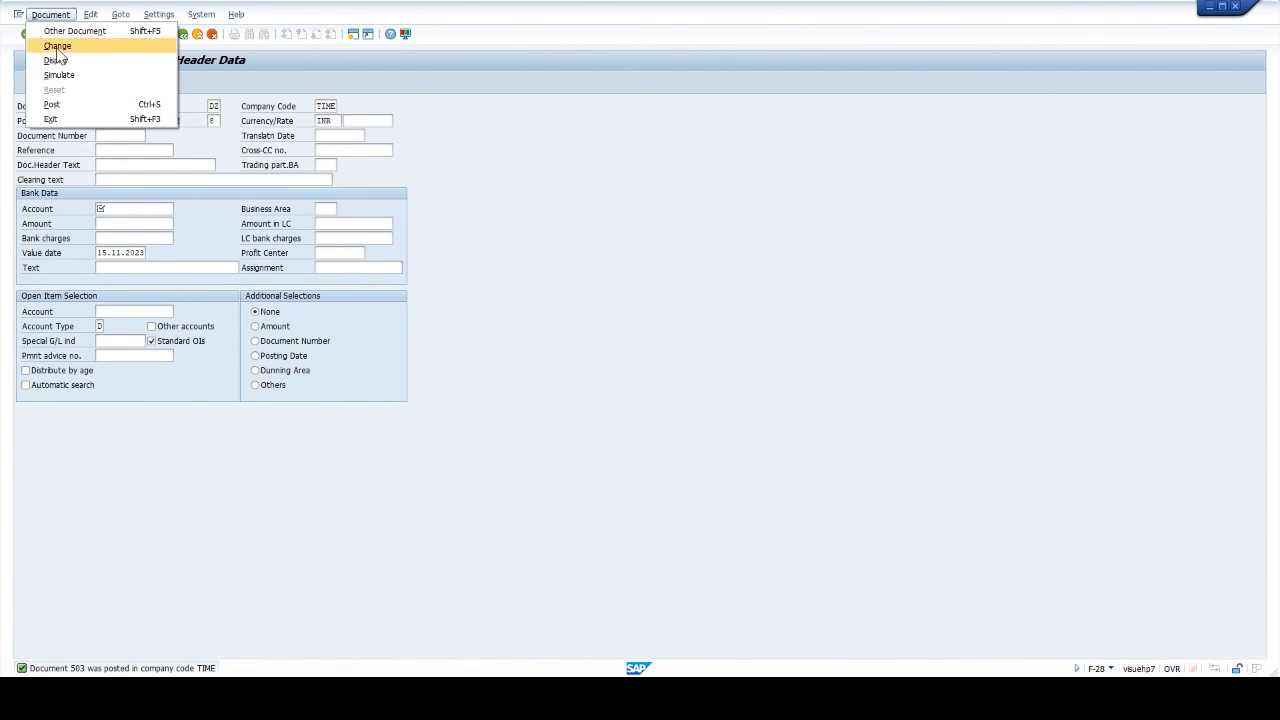
click(56, 61)
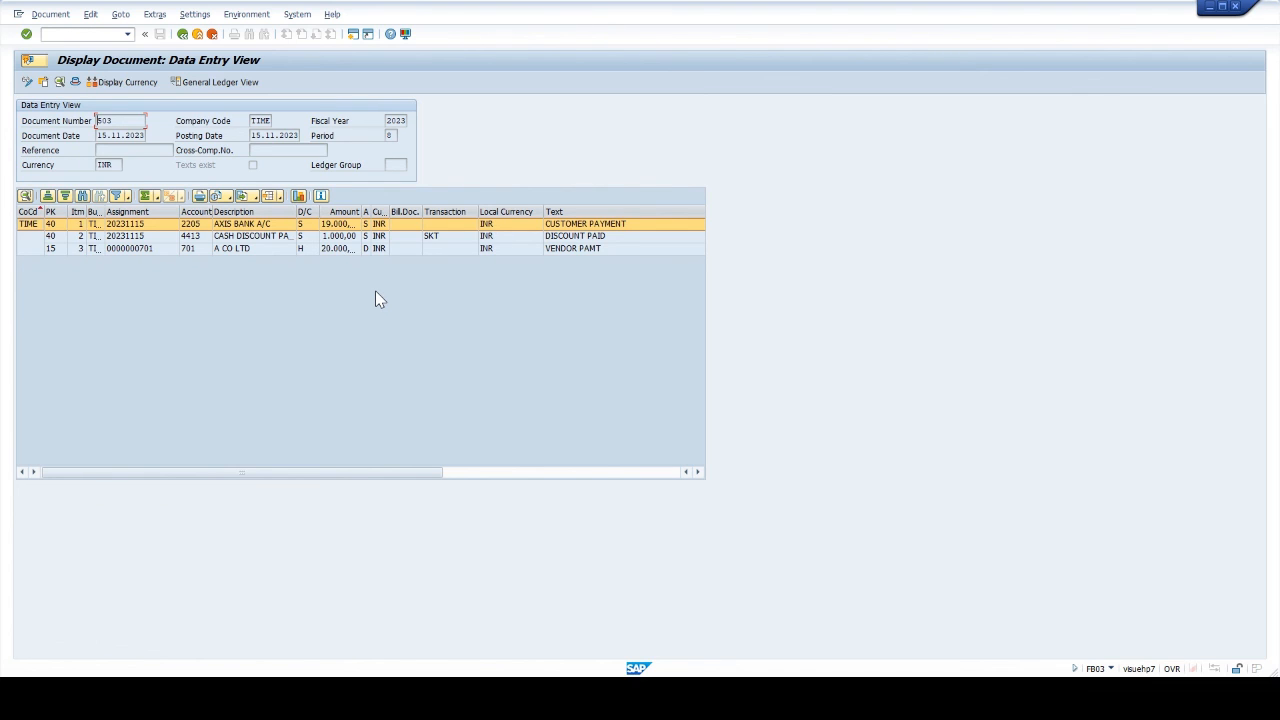
double_click(258, 258)
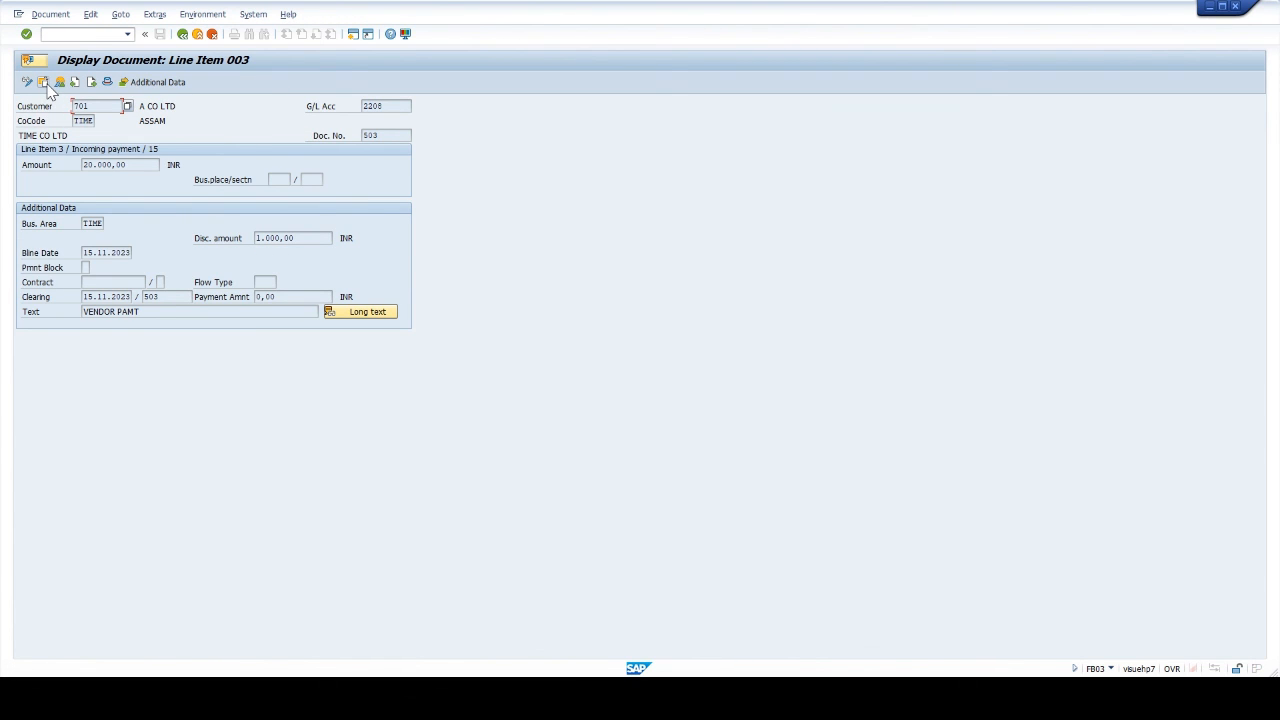
- Switch the customer line item to change mode, replace its text with CUSTOMER PAYMENT and save the document
click(27, 83)
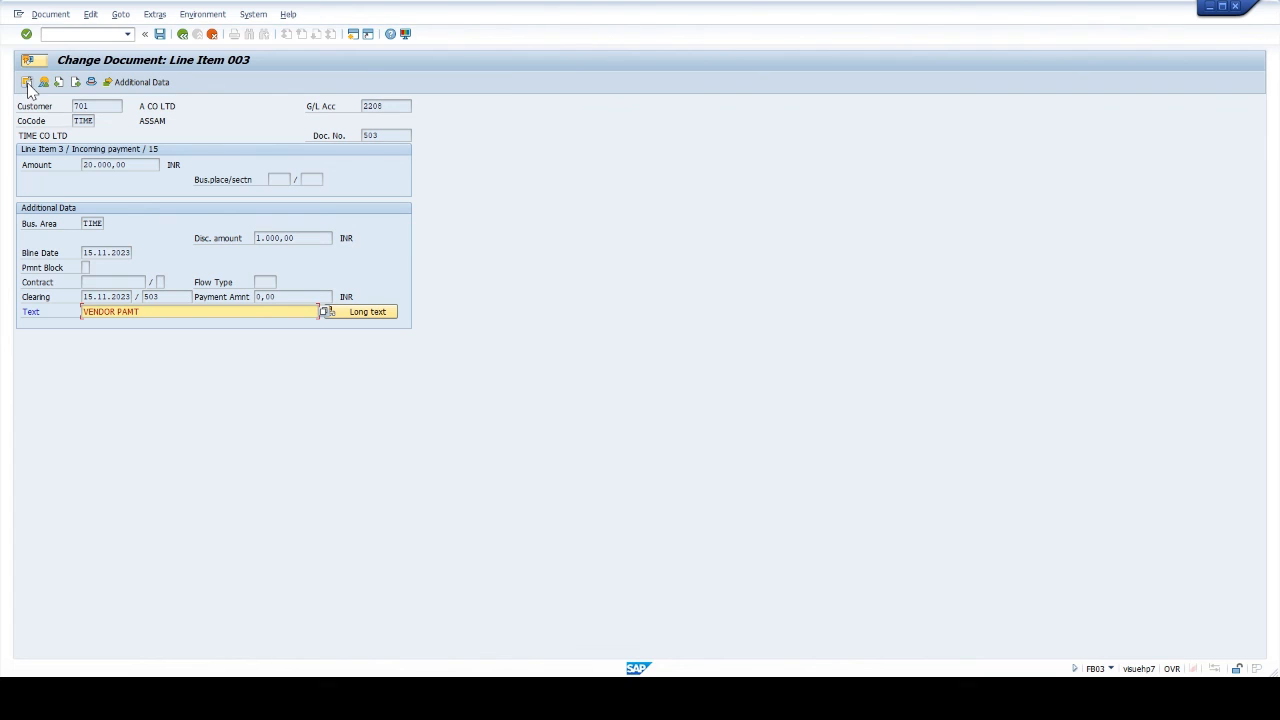
drag(145, 312, 14, 308)
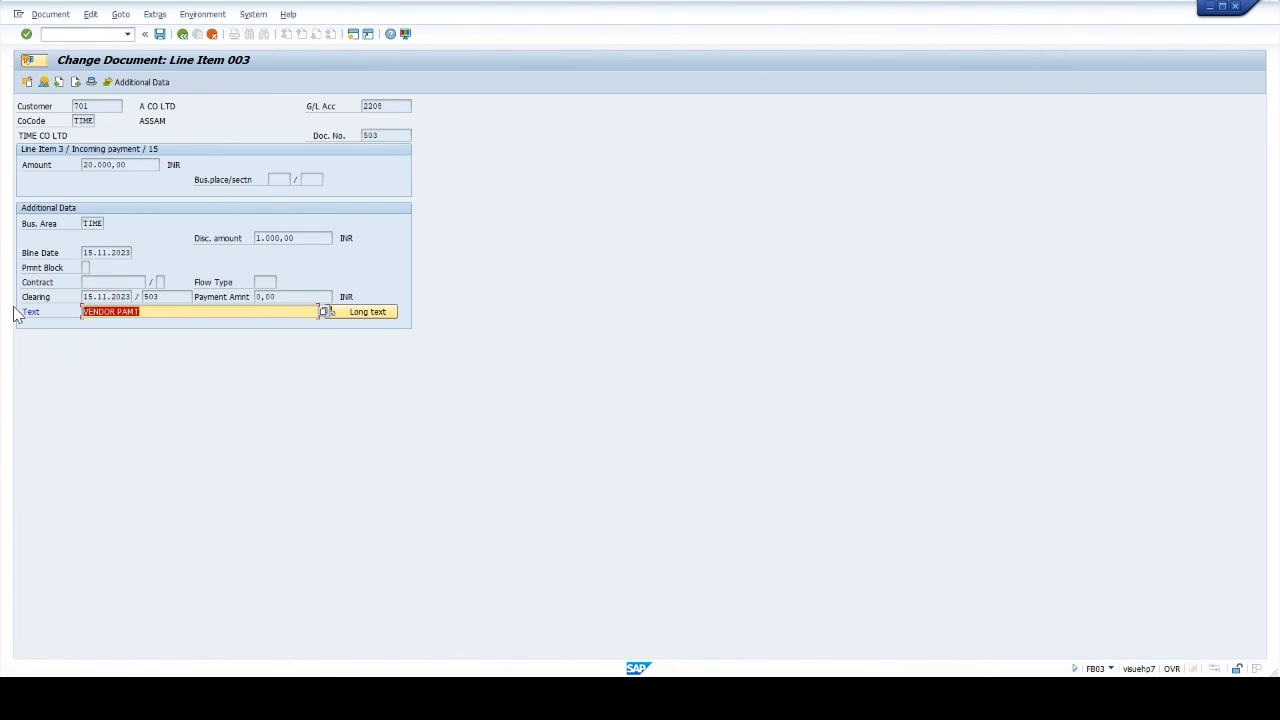
text(CU)
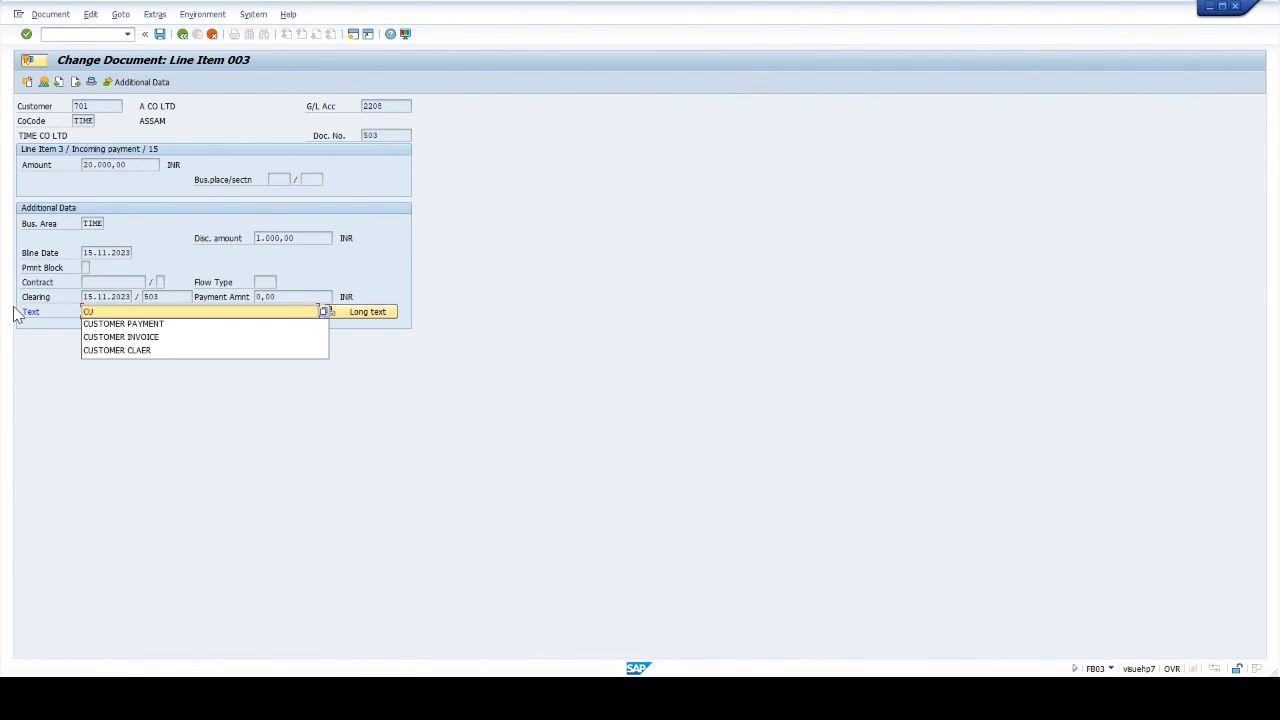
key(Down)
key(Return)
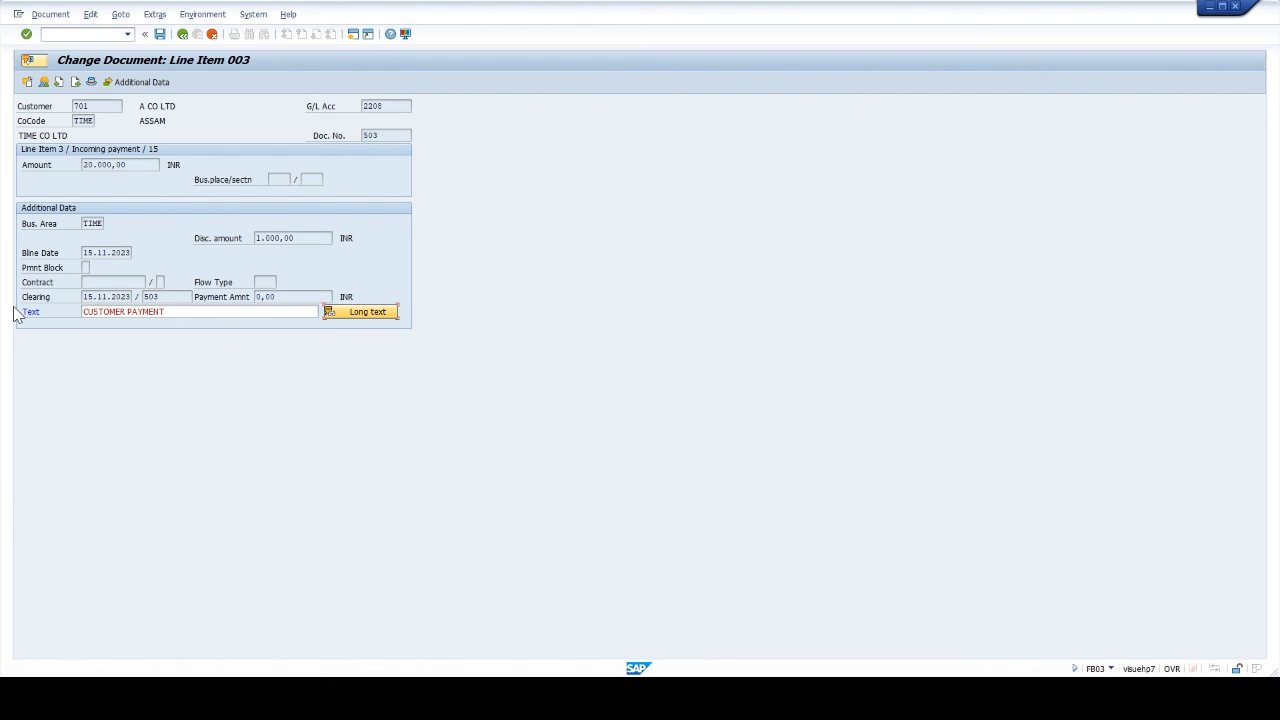
click(158, 38)
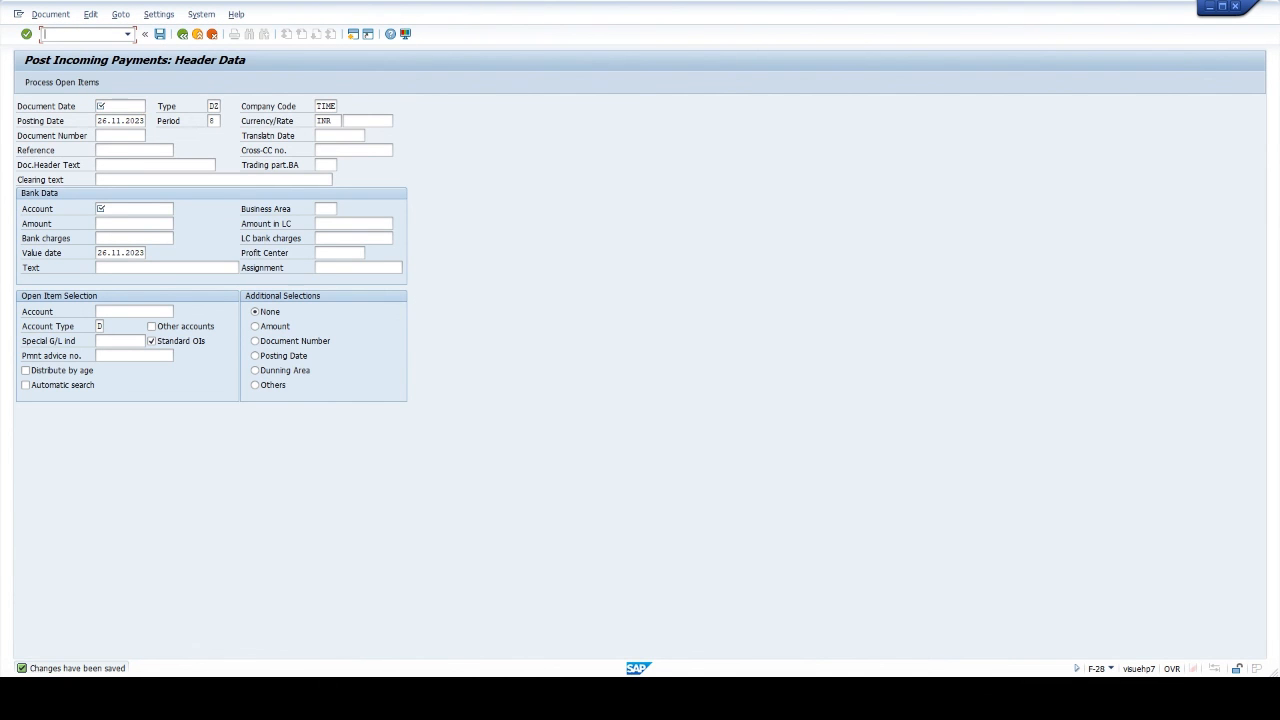
- Display the saved payment document of company code TIME for fiscal year 2023 in transaction FB03
text(/N)
text(F-28)
key(Return)
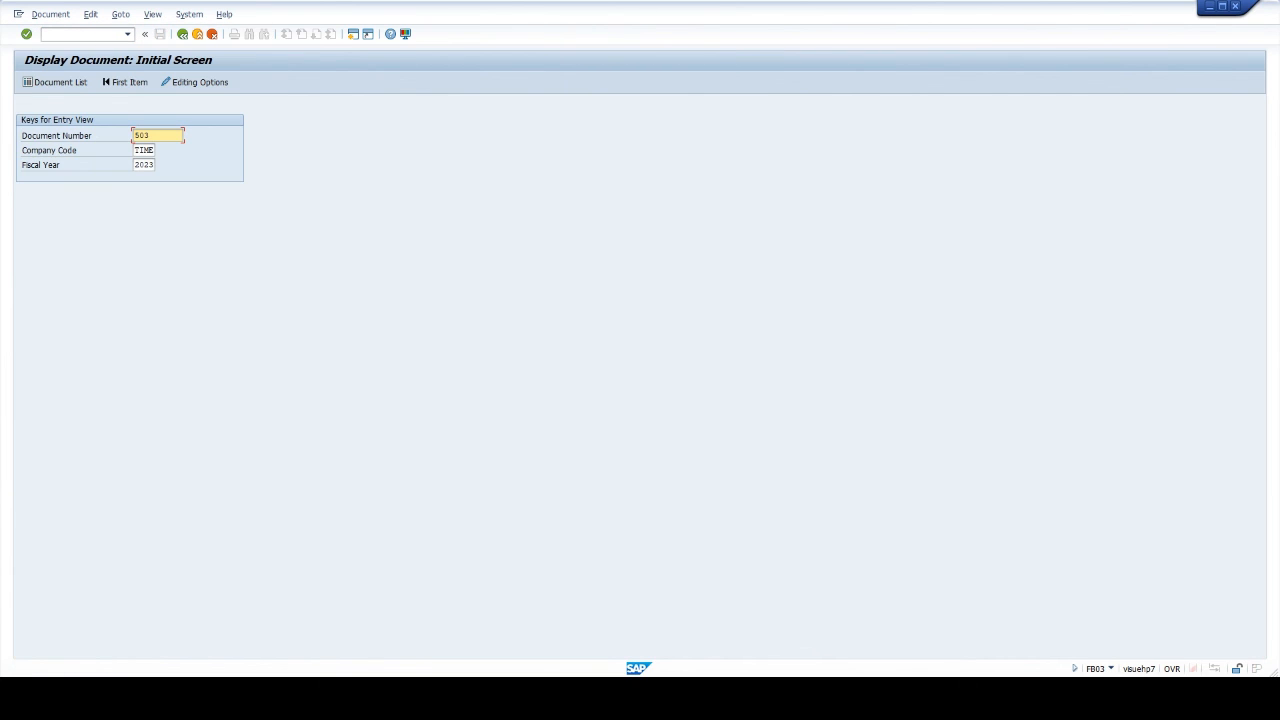
key(Return)
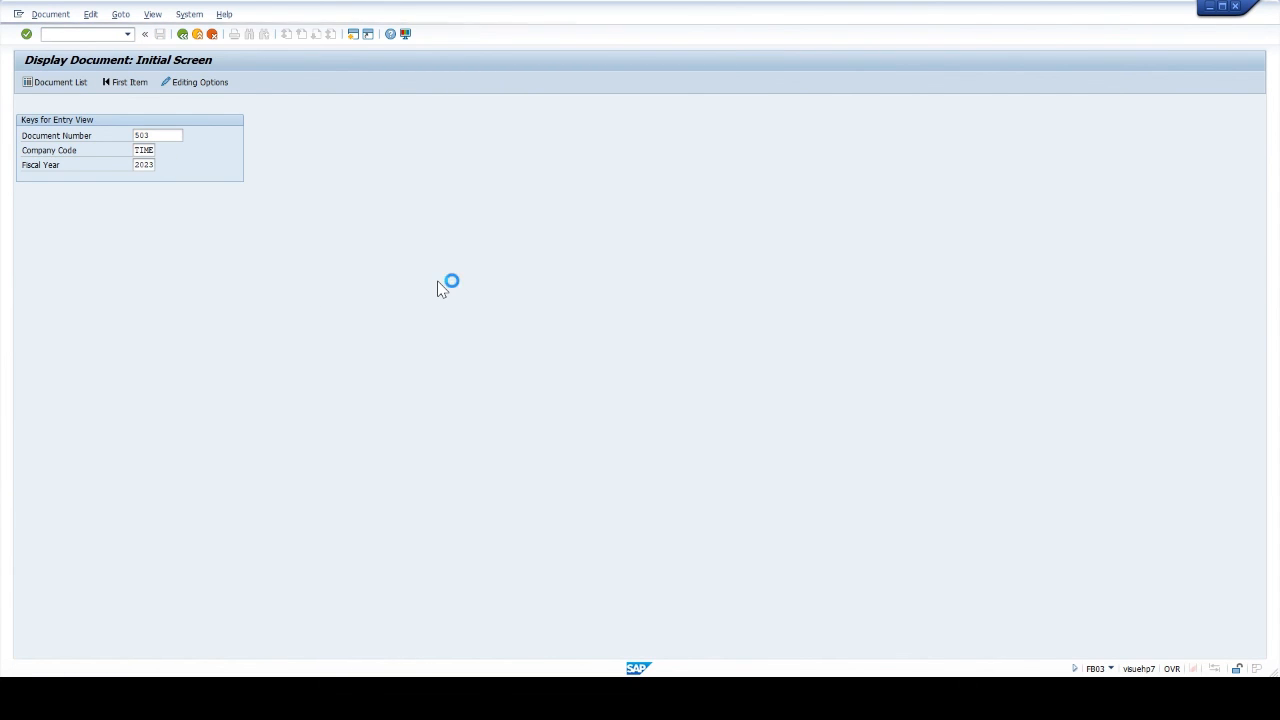